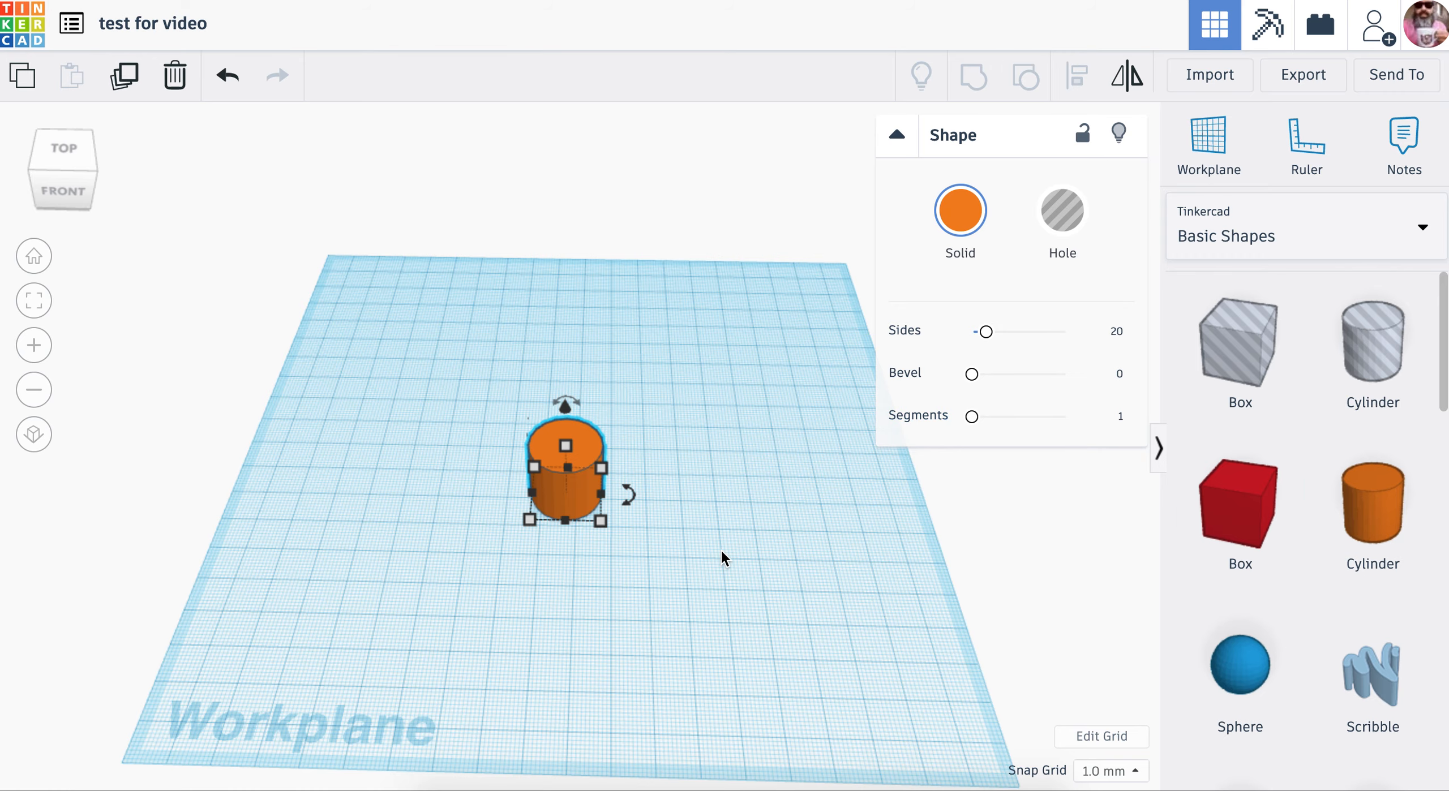
# - Try the cylinder with 12 and 61 sides, and settle on 24 sides
pyautogui.moveTo(722, 551); pyautogui.dragTo(606, 523, button='right')
pyautogui.scroll(3, 606, 523)
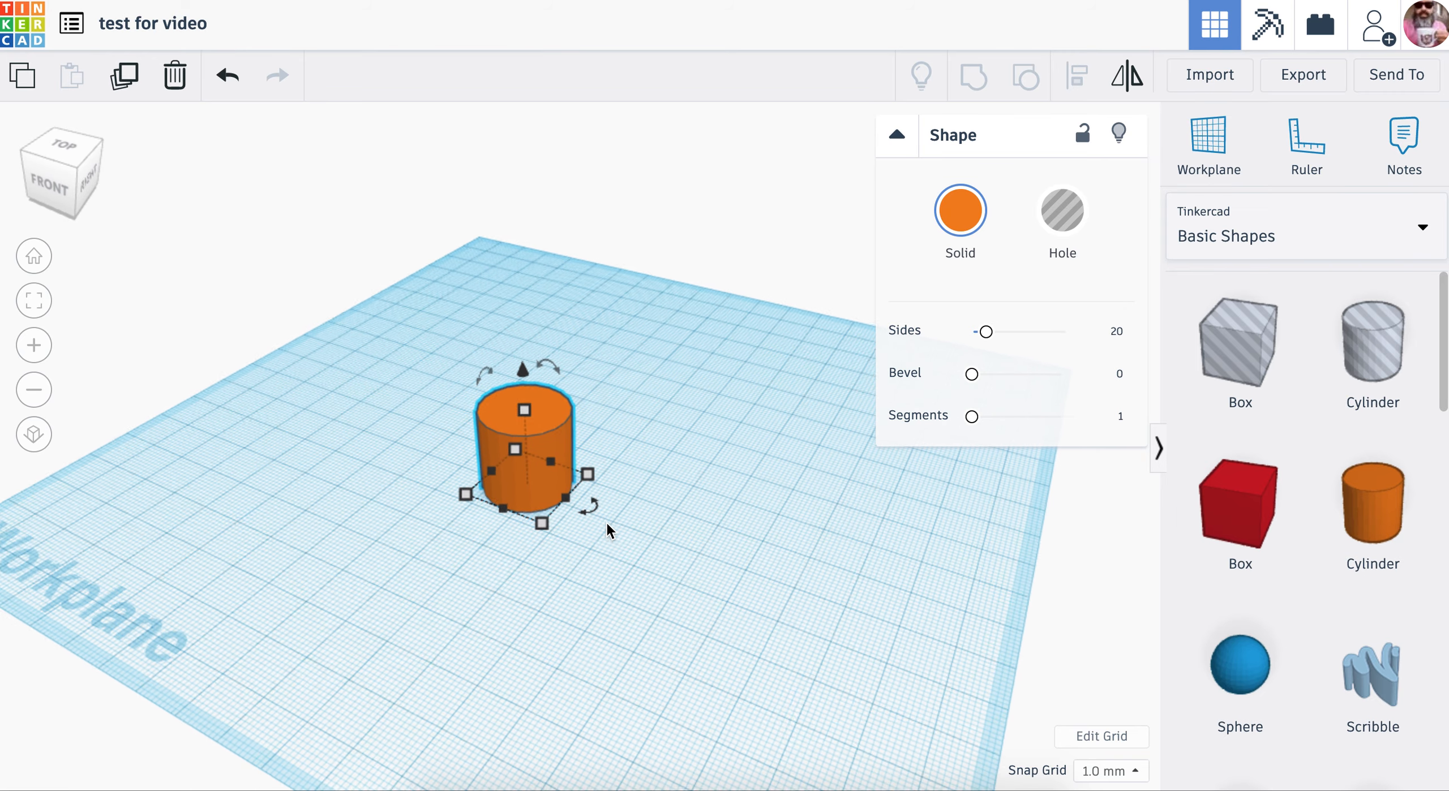
pyautogui.scroll(8, 606, 522)
pyautogui.moveTo(647, 552); pyautogui.dragTo(715, 559, button='right')
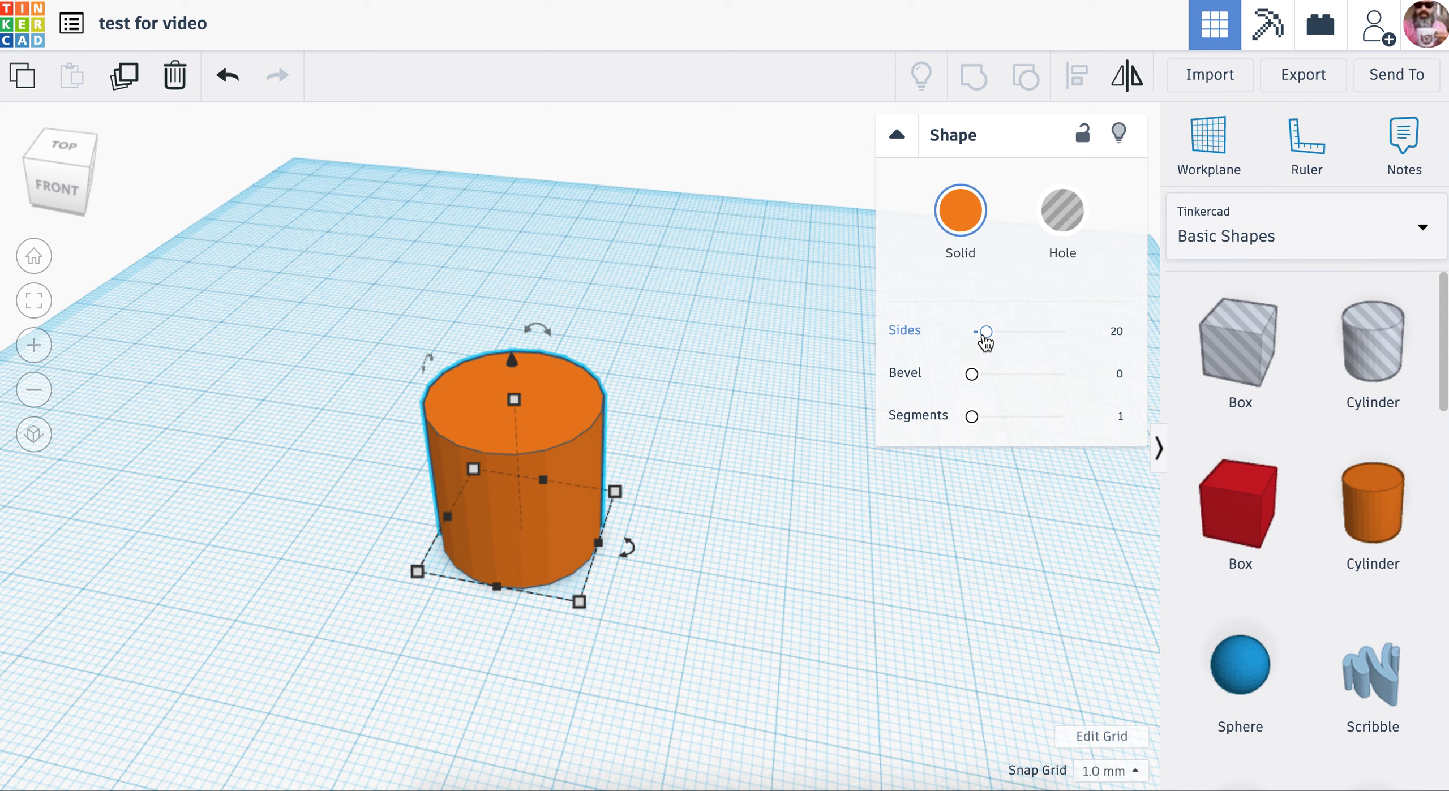
pyautogui.moveTo(985, 338); pyautogui.dragTo(969, 342)
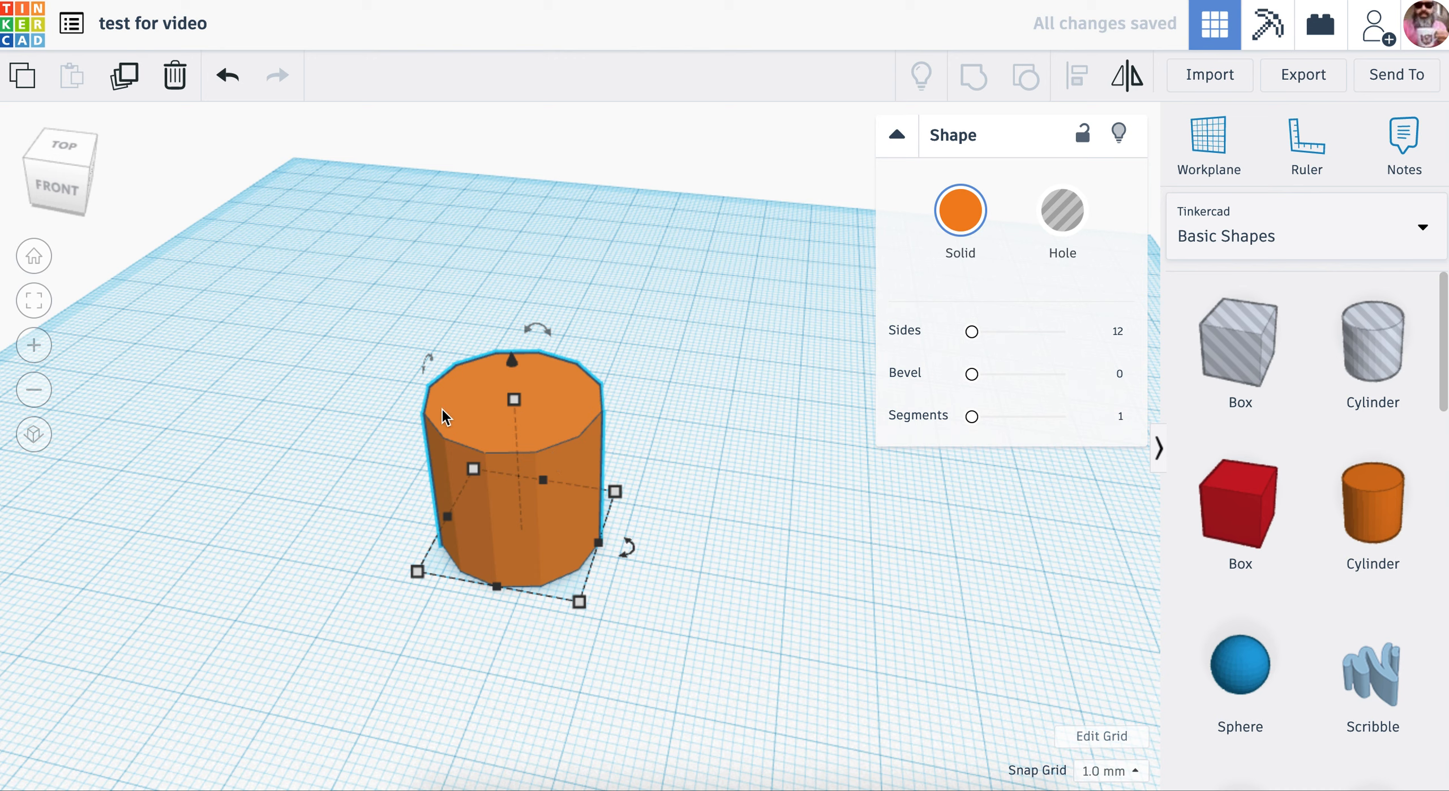
pyautogui.moveTo(971, 334); pyautogui.dragTo(1056, 341)
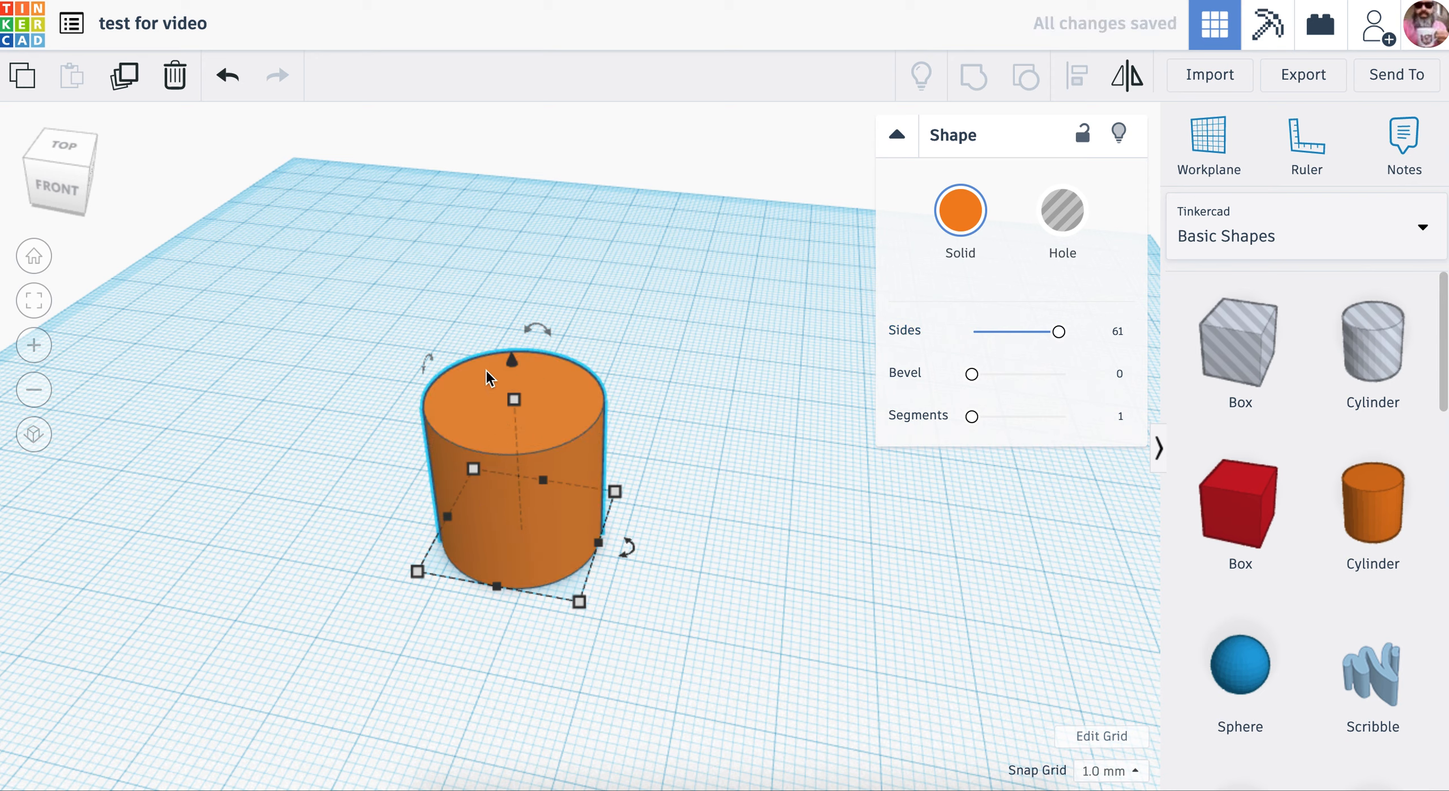
pyautogui.moveTo(1054, 336); pyautogui.dragTo(996, 340)
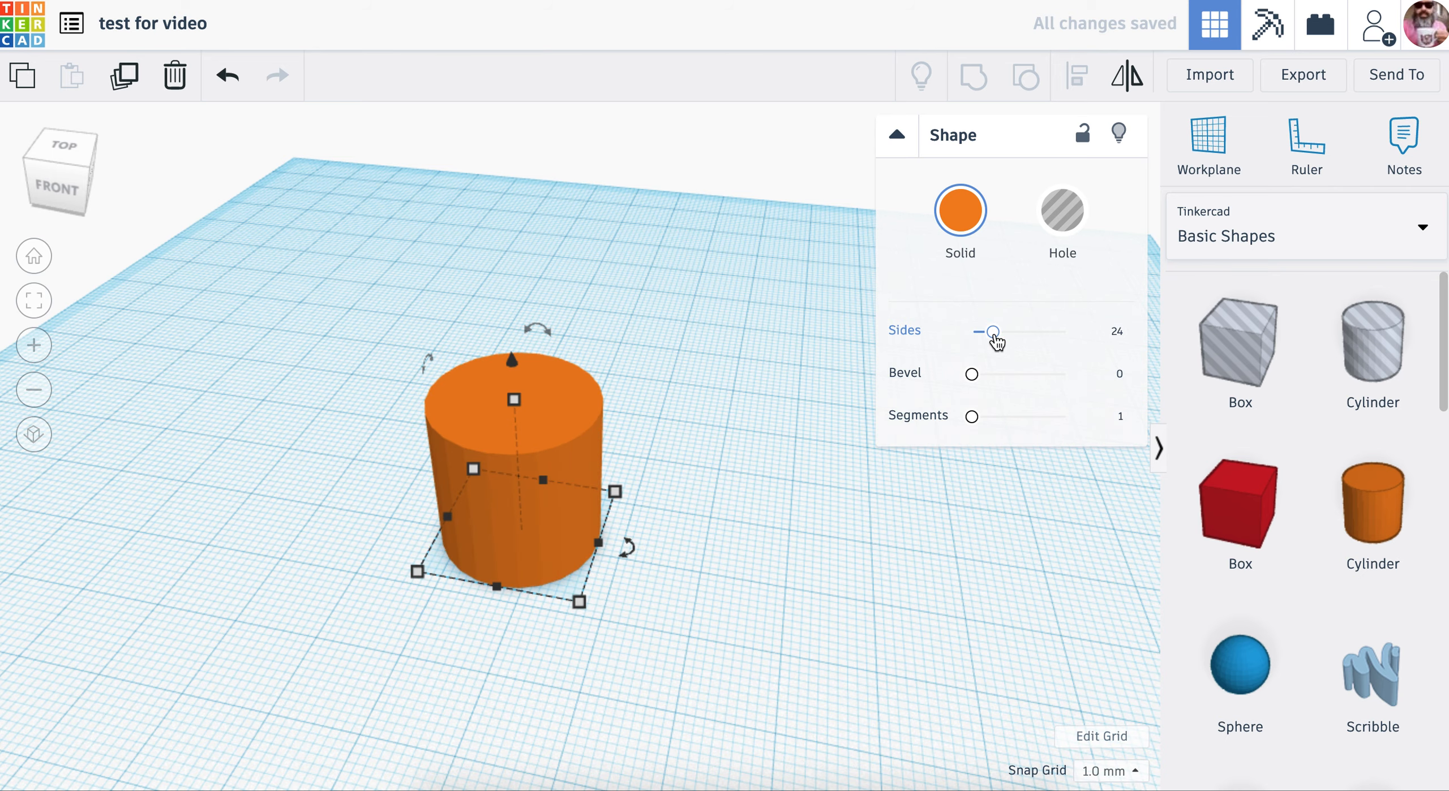
# - Round the cylinder's edges with a bevel of 1.39 and 5 segments
pyautogui.scroll(-1, 742, 461)
pyautogui.scroll(3, 741, 452)
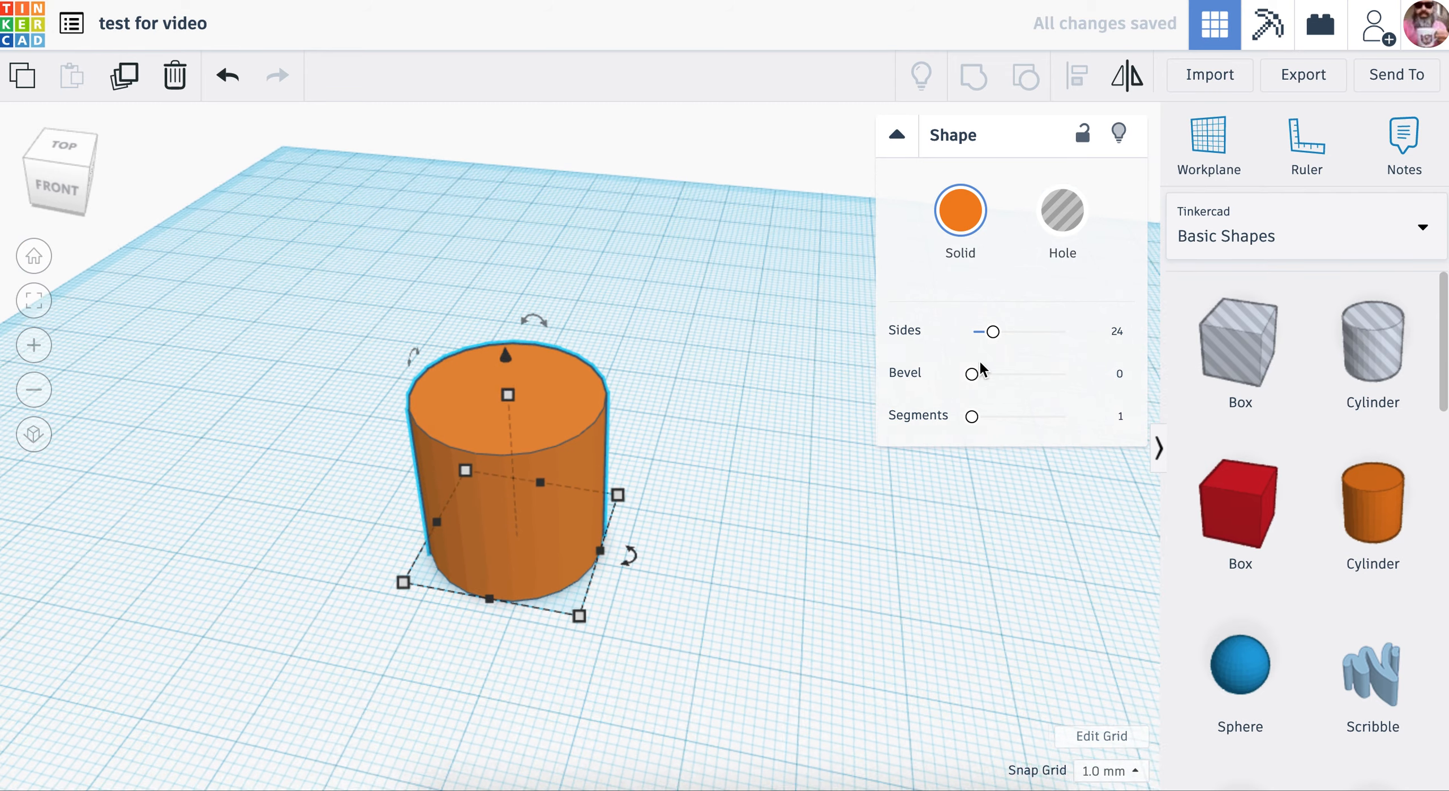
pyautogui.scroll(3, 640, 428)
pyautogui.moveTo(969, 373); pyautogui.dragTo(1023, 388)
pyautogui.moveTo(806, 550); pyautogui.dragTo(775, 429, button='right')
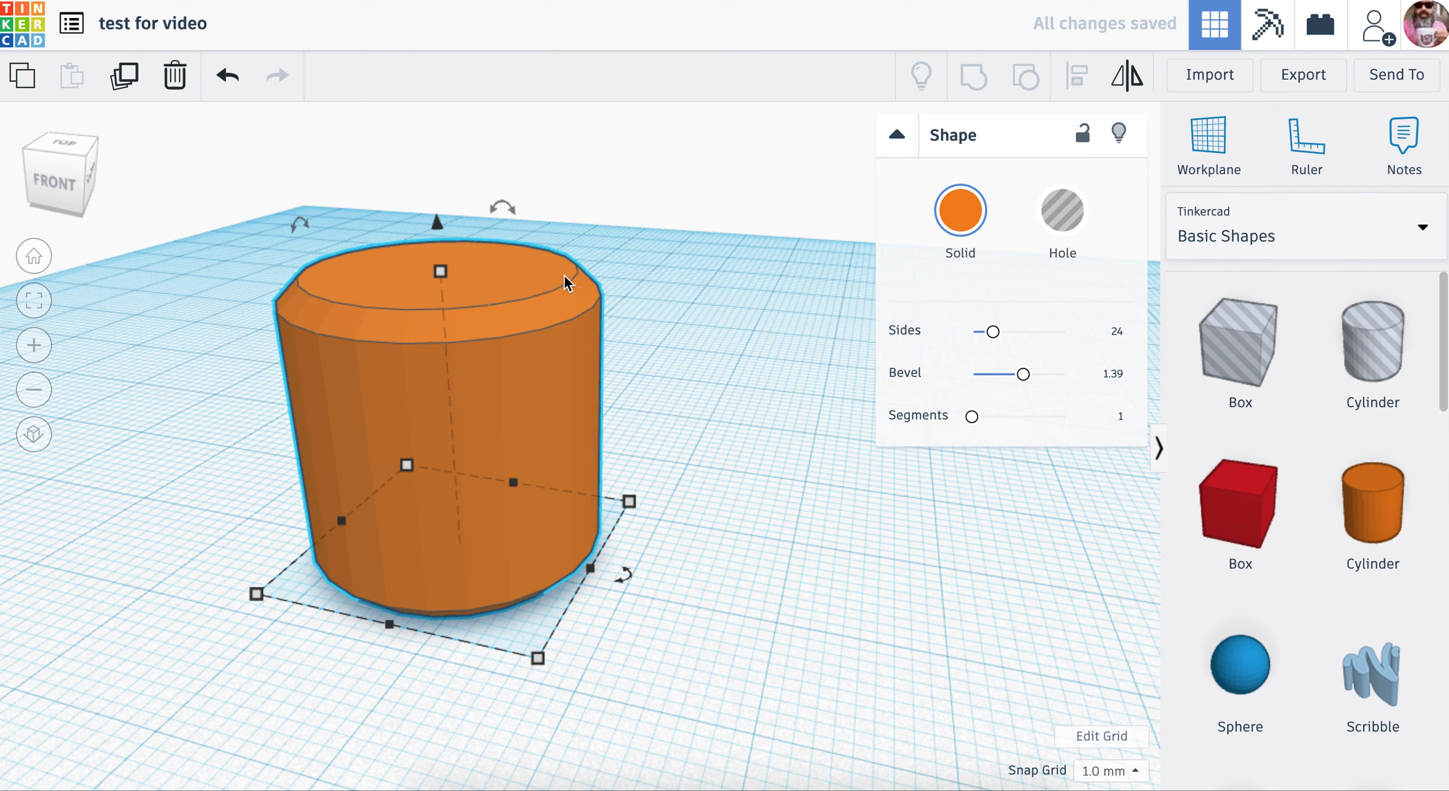
pyautogui.moveTo(971, 419); pyautogui.dragTo(1019, 422)
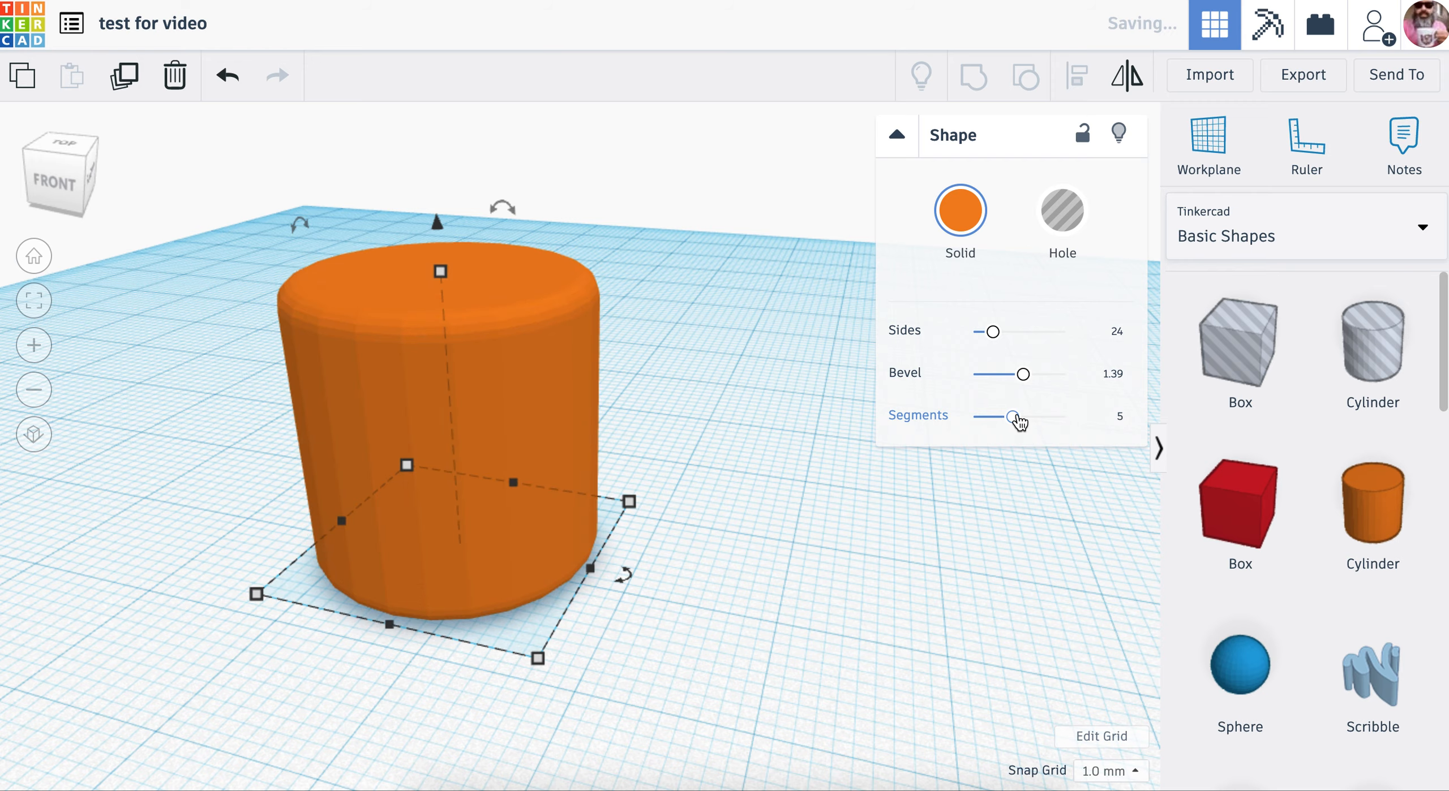
pyautogui.moveTo(774, 461); pyautogui.dragTo(732, 444, button='right')
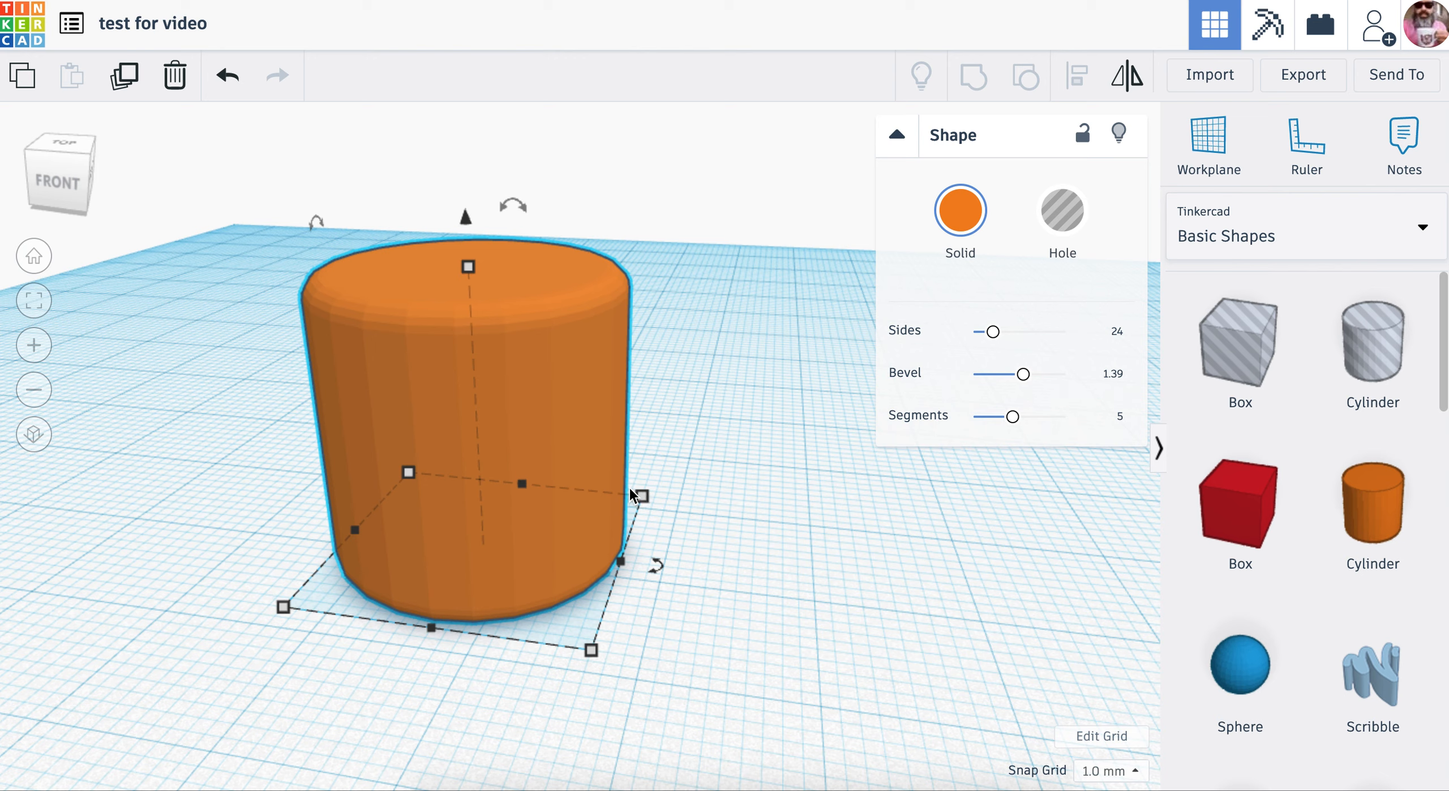
# - Stretch the cylinder's base freehand into a larger oval
pyautogui.moveTo(645, 491); pyautogui.dragTo(731, 423)
pyautogui.moveTo(802, 481); pyautogui.dragTo(792, 566, button='right')
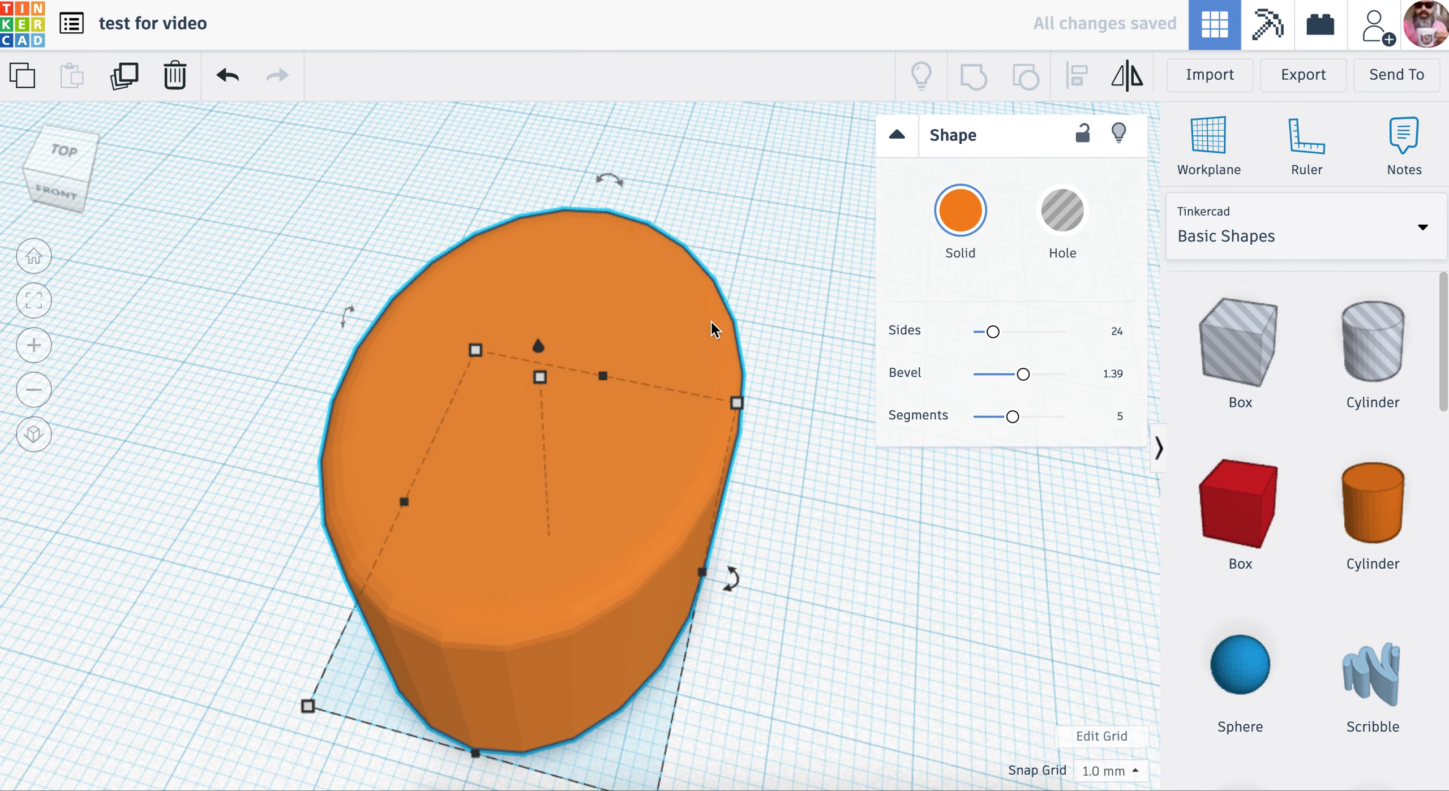
pyautogui.moveTo(724, 399); pyautogui.dragTo(788, 391)
pyautogui.moveTo(633, 367)
pyautogui.mouseDown()
pyautogui.moveTo(663, 296)
pyautogui.moveTo(646, 374)
pyautogui.mouseUp()
# - Raise the cylinder above the workplane, shift it down 3 mm, and reset that vertical shift to 0
pyautogui.moveTo(944, 527); pyautogui.dragTo(831, 483, button='right')
pyautogui.moveTo(523, 271)
pyautogui.mouseDown()
pyautogui.moveTo(525, 220)
pyautogui.moveTo(522, 373)
pyautogui.moveTo(532, 249)
pyautogui.mouseUp()
pyautogui.moveTo(770, 532); pyautogui.dragTo(736, 527, button='right')
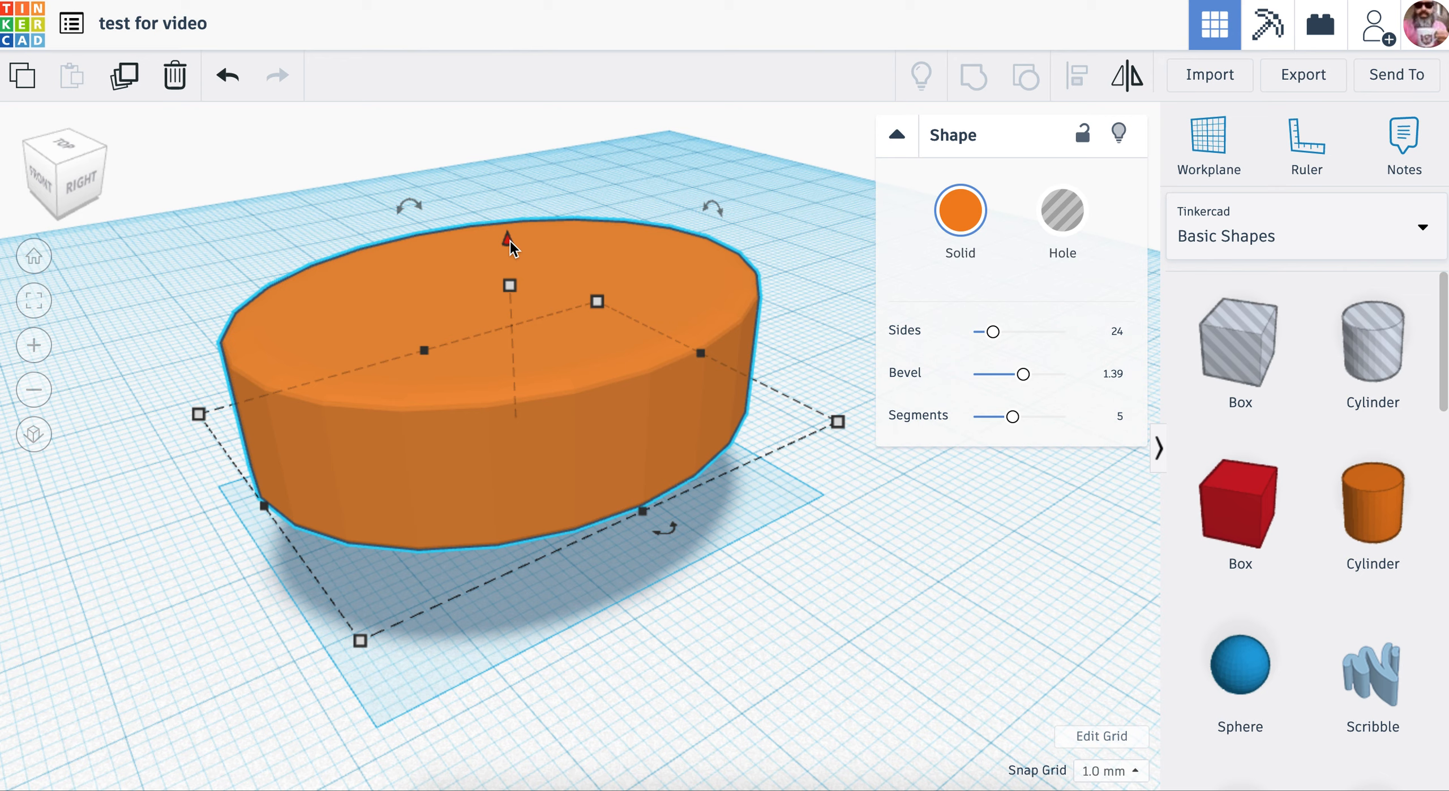
pyautogui.moveTo(509, 240); pyautogui.dragTo(514, 279)
pyautogui.click(592, 288)
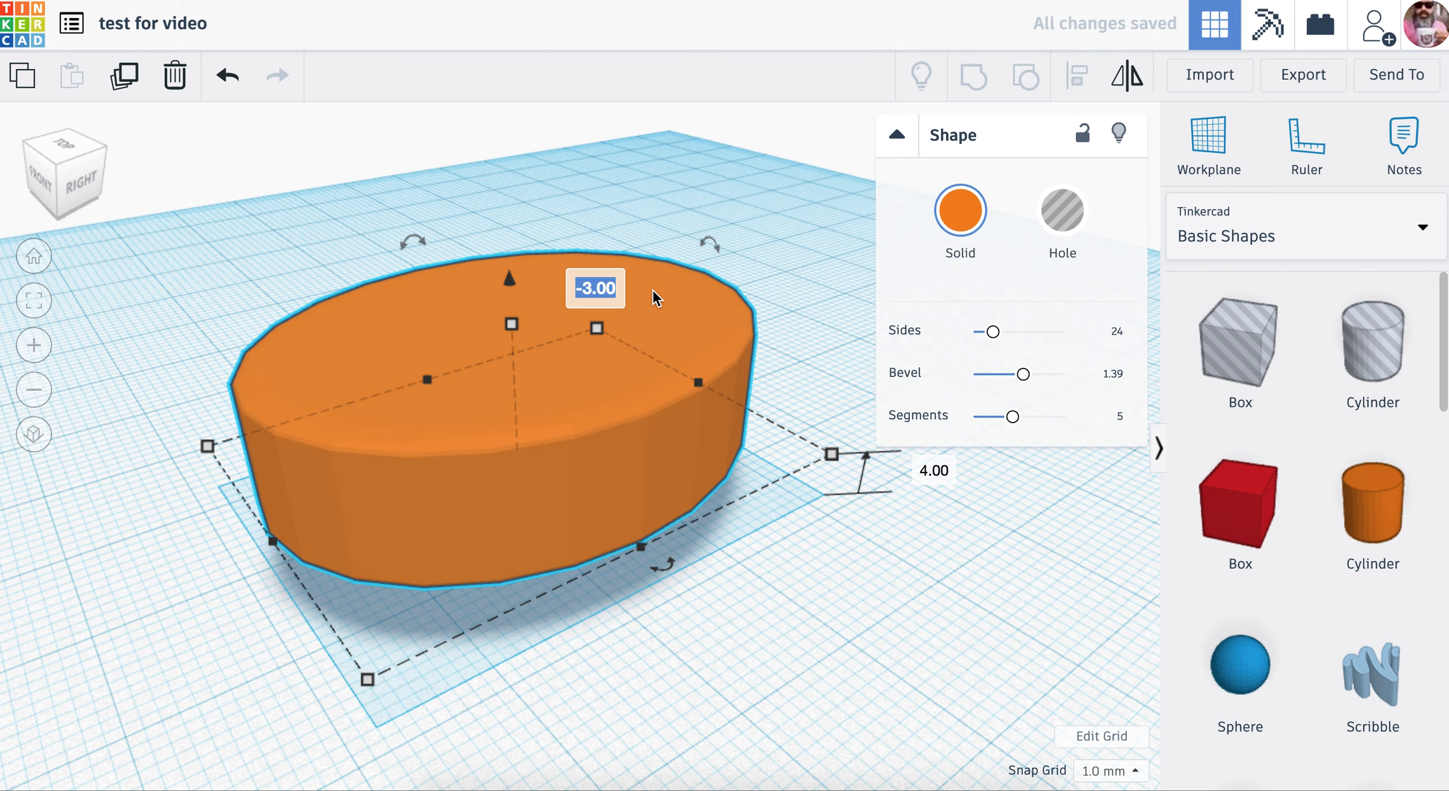
pyautogui.write('0')
pyautogui.press('Return')
# - Lower the floating cylinder until it rests on the workplane
pyautogui.moveTo(802, 623); pyautogui.dragTo(678, 585, button='right')
pyautogui.moveTo(549, 339); pyautogui.dragTo(491, 244, button='right')
pyautogui.moveTo(491, 207); pyautogui.dragTo(488, 291)
pyautogui.moveTo(794, 562); pyautogui.dragTo(649, 473, button='right')
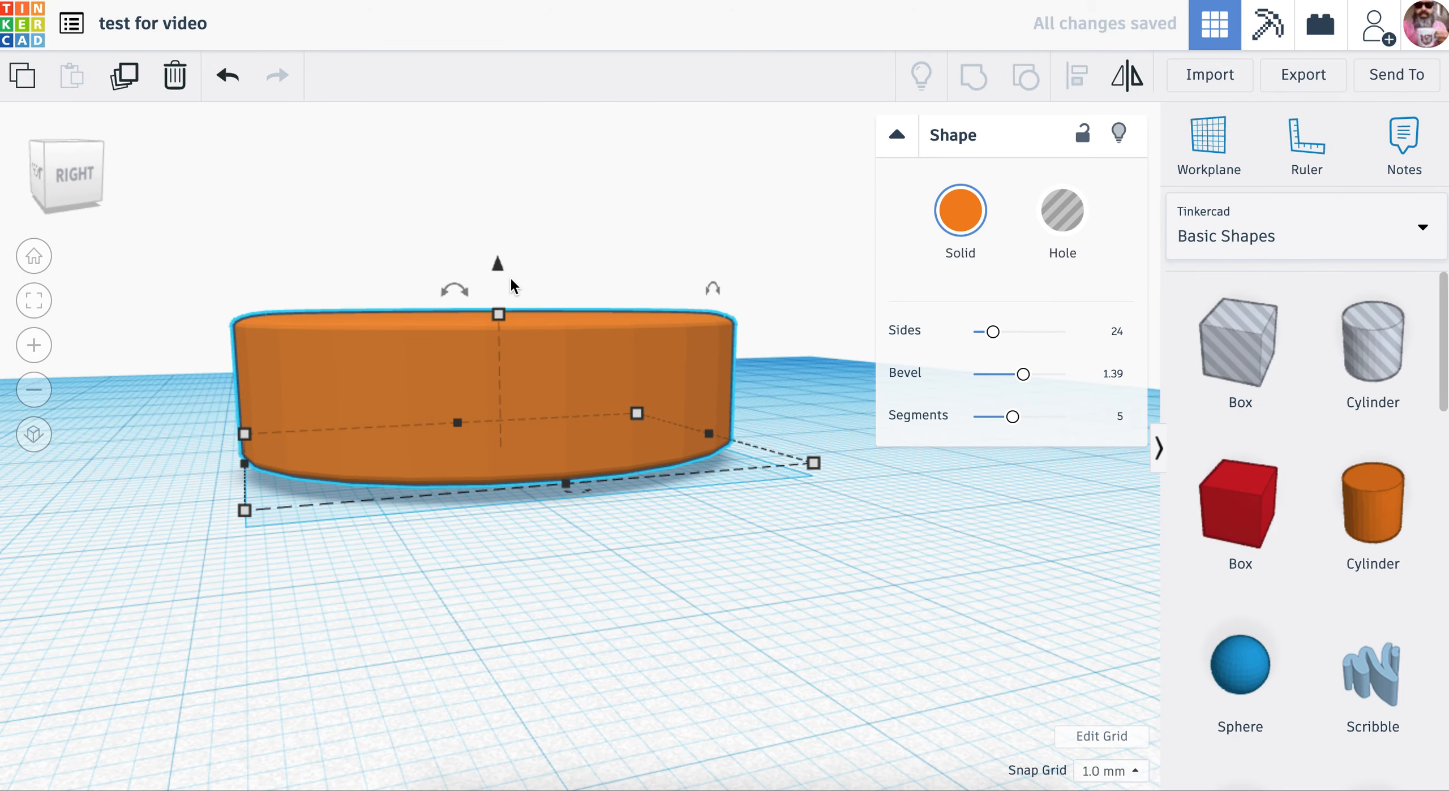
pyautogui.moveTo(503, 267); pyautogui.dragTo(500, 277)
pyautogui.moveTo(599, 439); pyautogui.dragTo(706, 538, button='right')
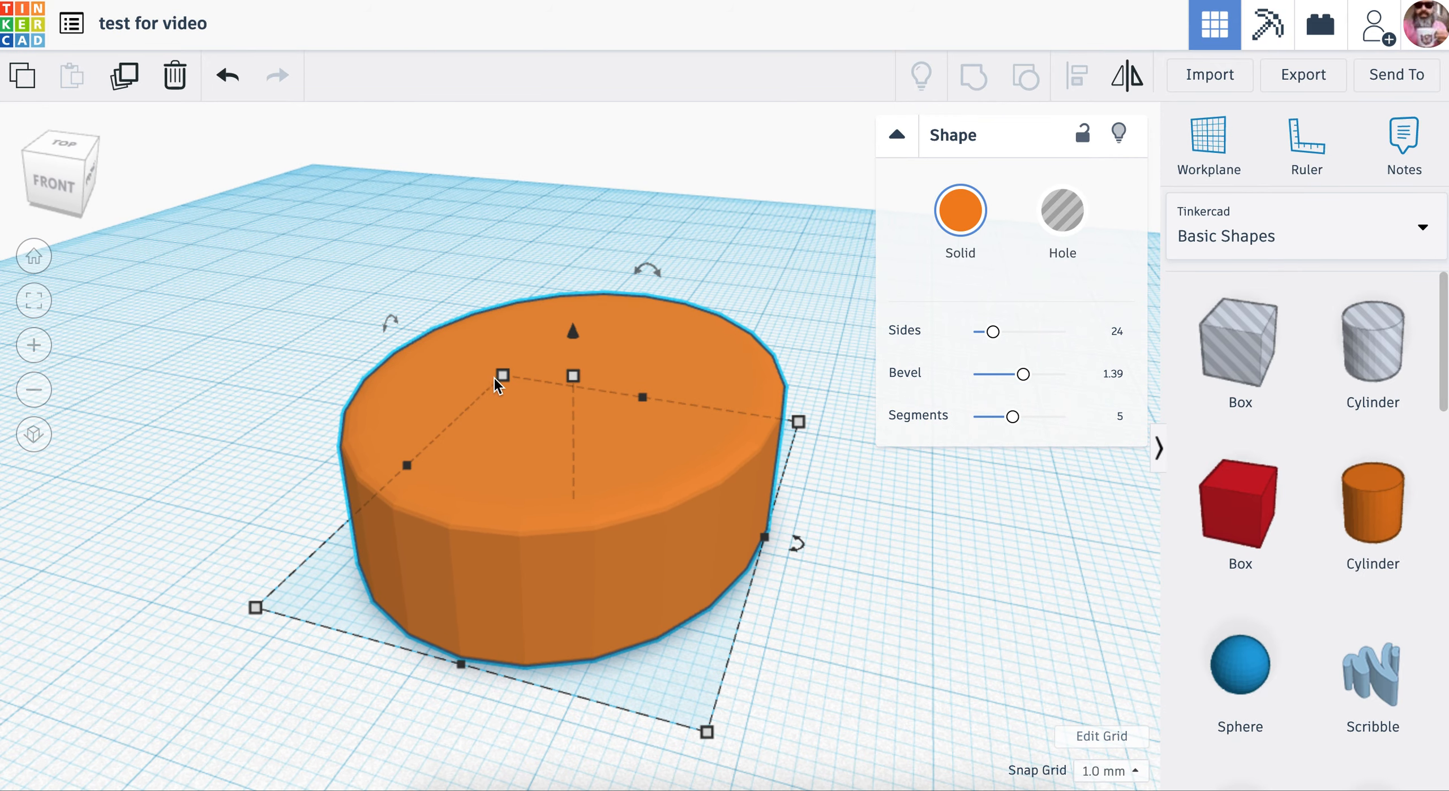
# - Resize the cylinder's base to 50 mm by 50 mm
pyautogui.moveTo(501, 375); pyautogui.dragTo(396, 367)
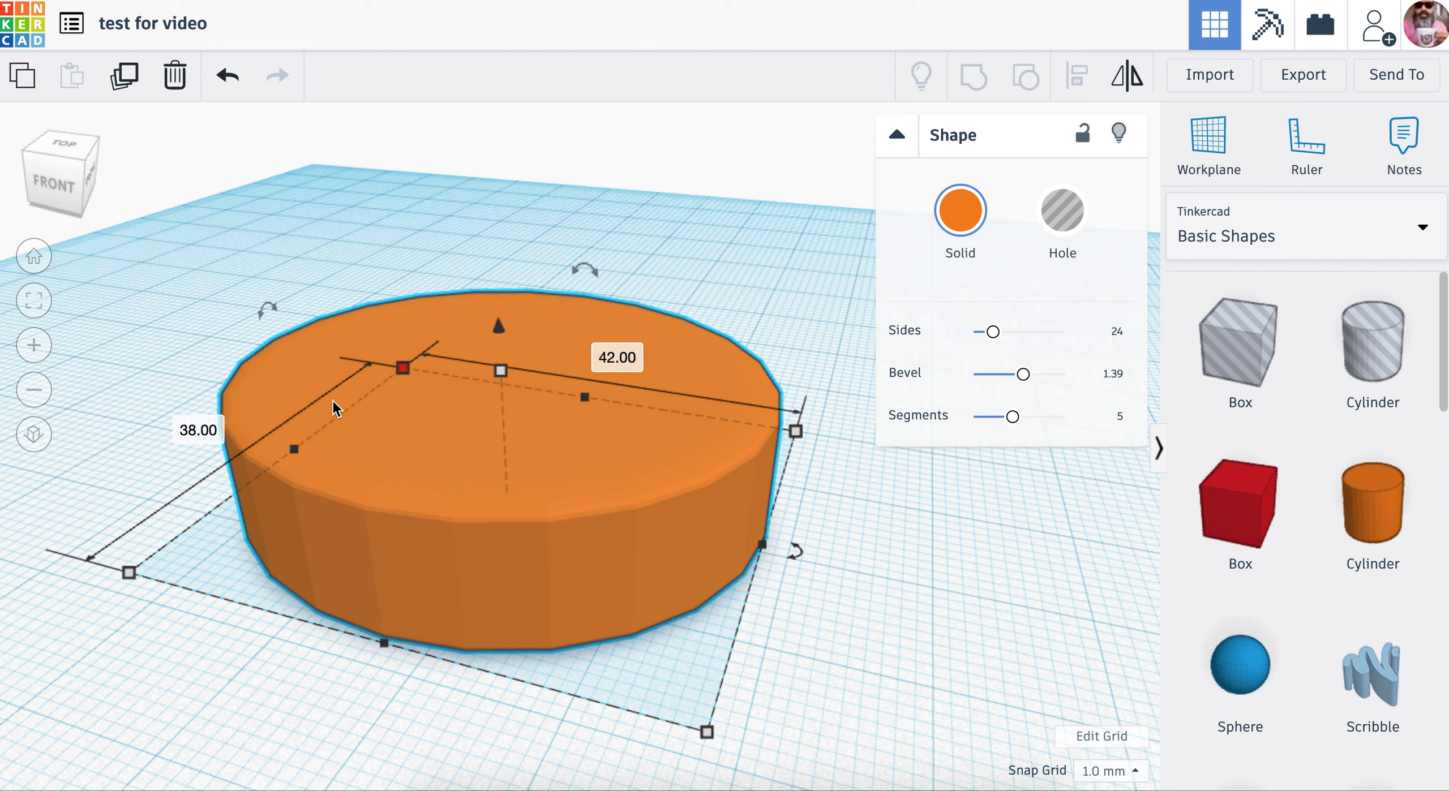
pyautogui.click(208, 433)
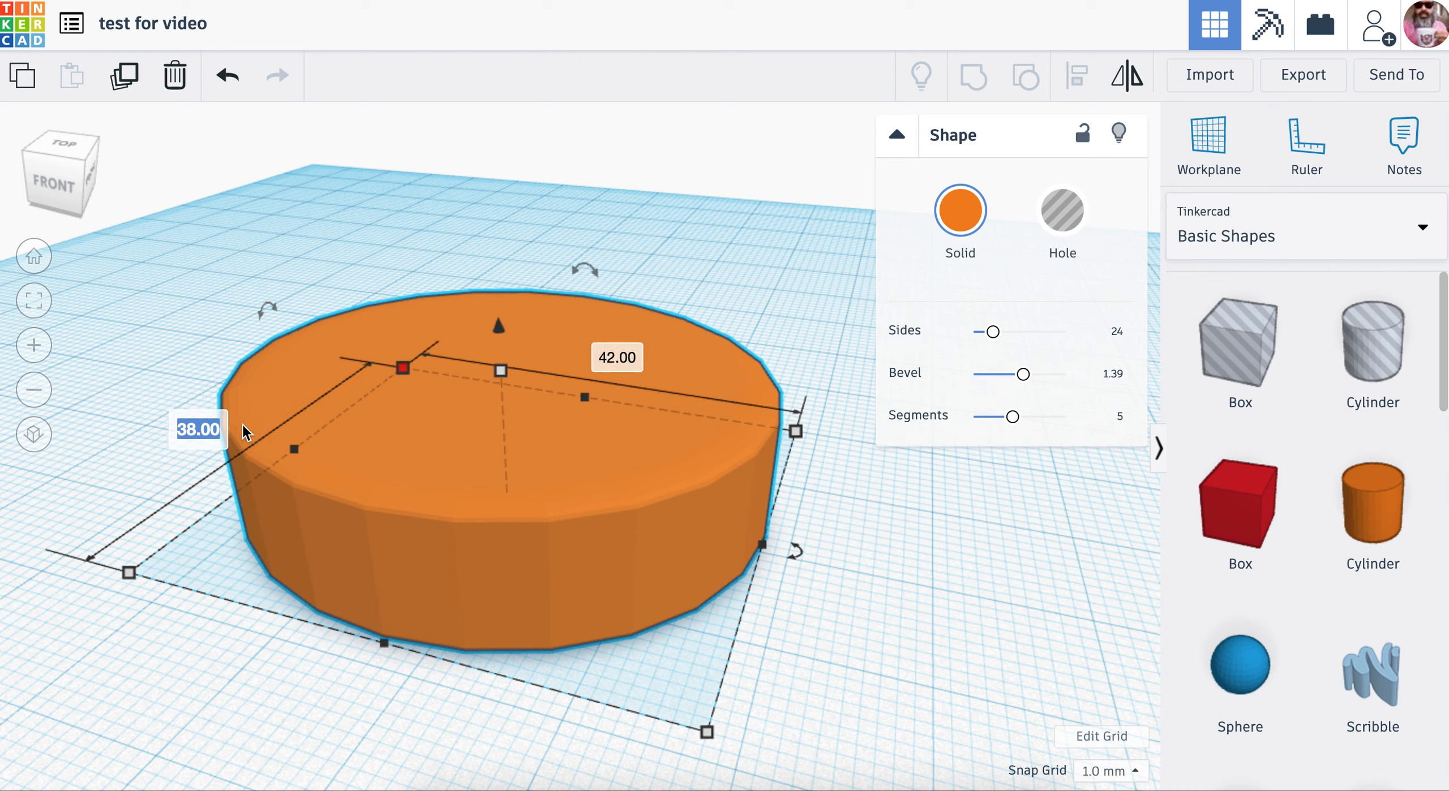
pyautogui.write('50')
pyautogui.press('Return')
pyautogui.click(642, 318)
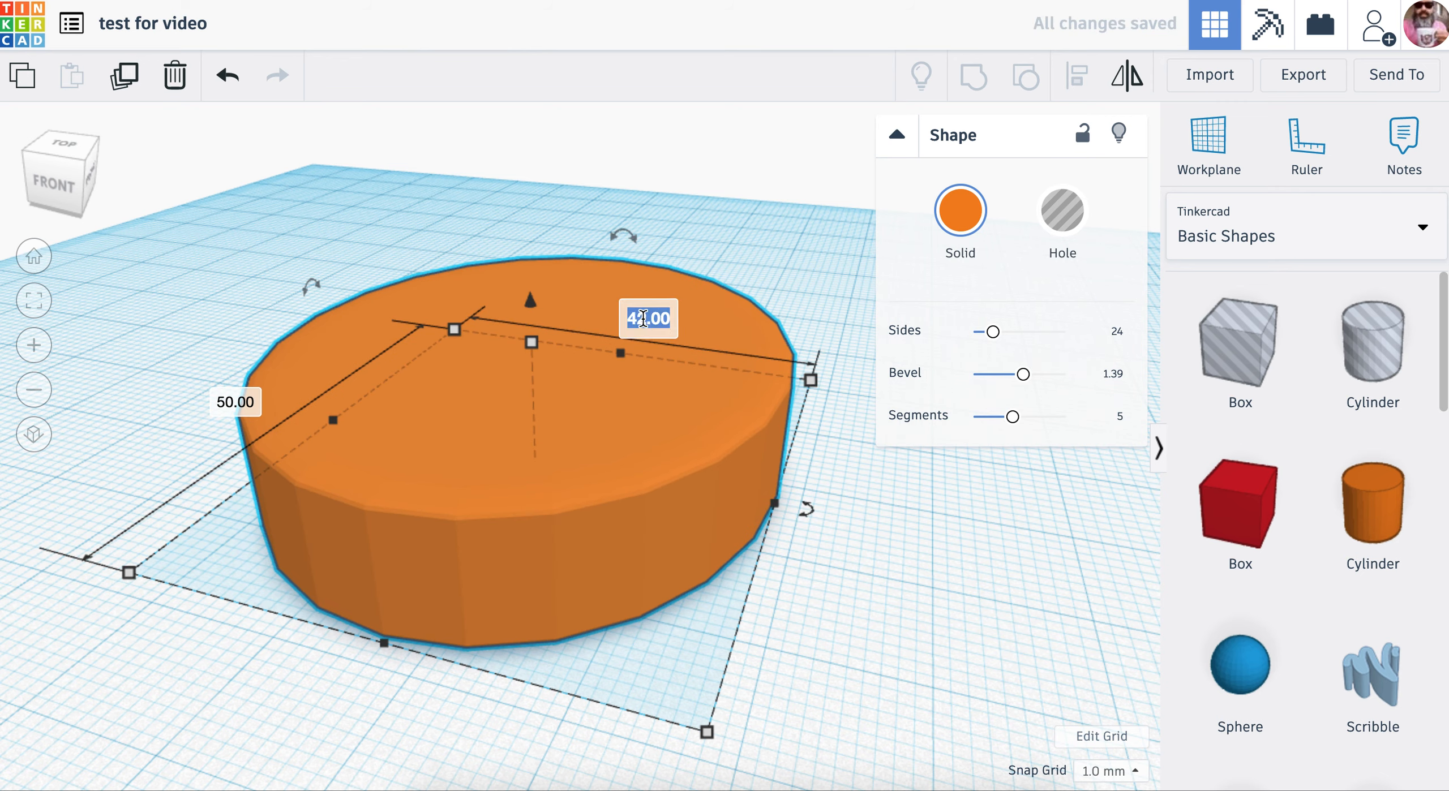
pyautogui.write('50')
pyautogui.press('Return')
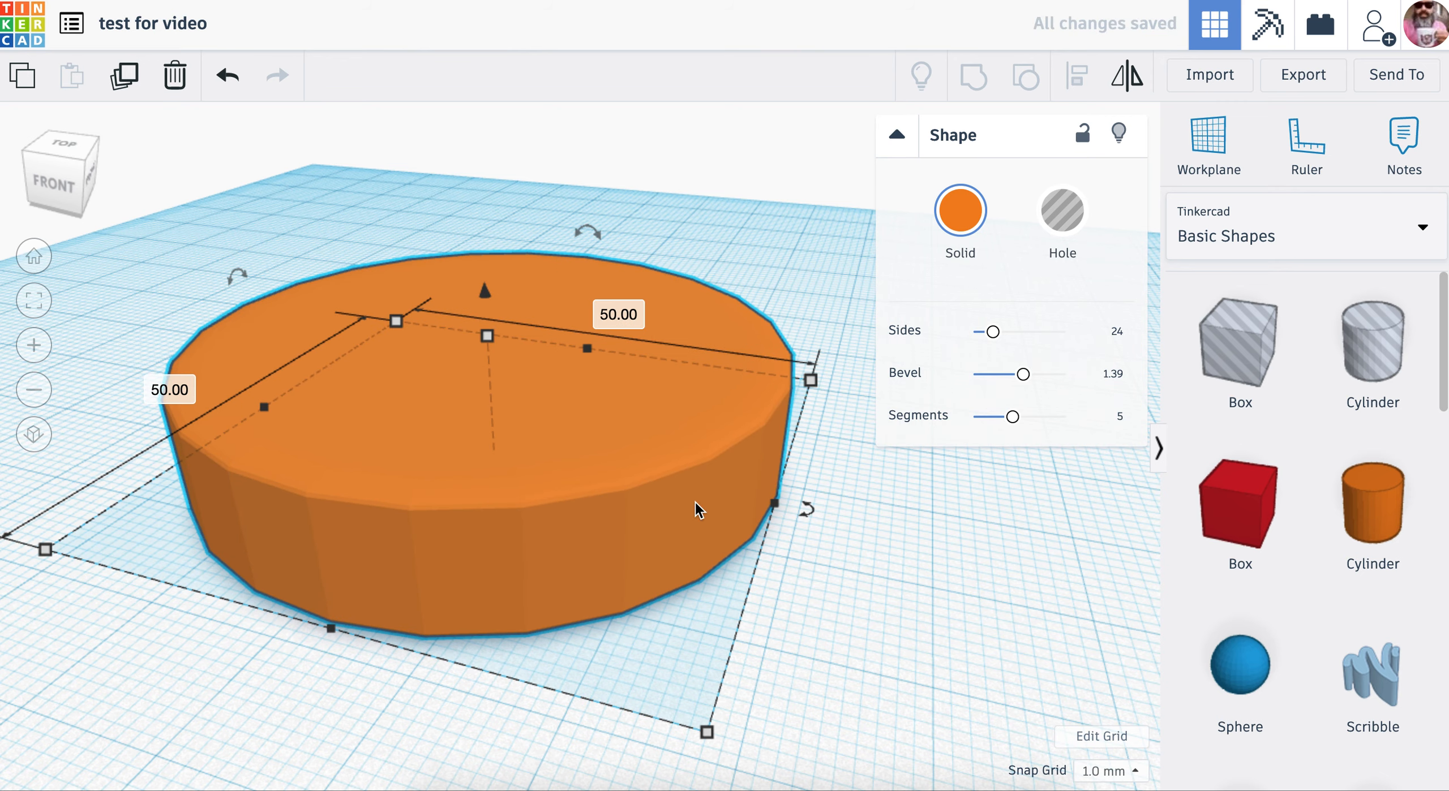
# - Set the cylinder's height to 15 mm
pyautogui.moveTo(848, 571); pyautogui.dragTo(776, 673, button='right')
pyautogui.scroll(2, 777, 672)
pyautogui.scroll(-4, 777, 670)
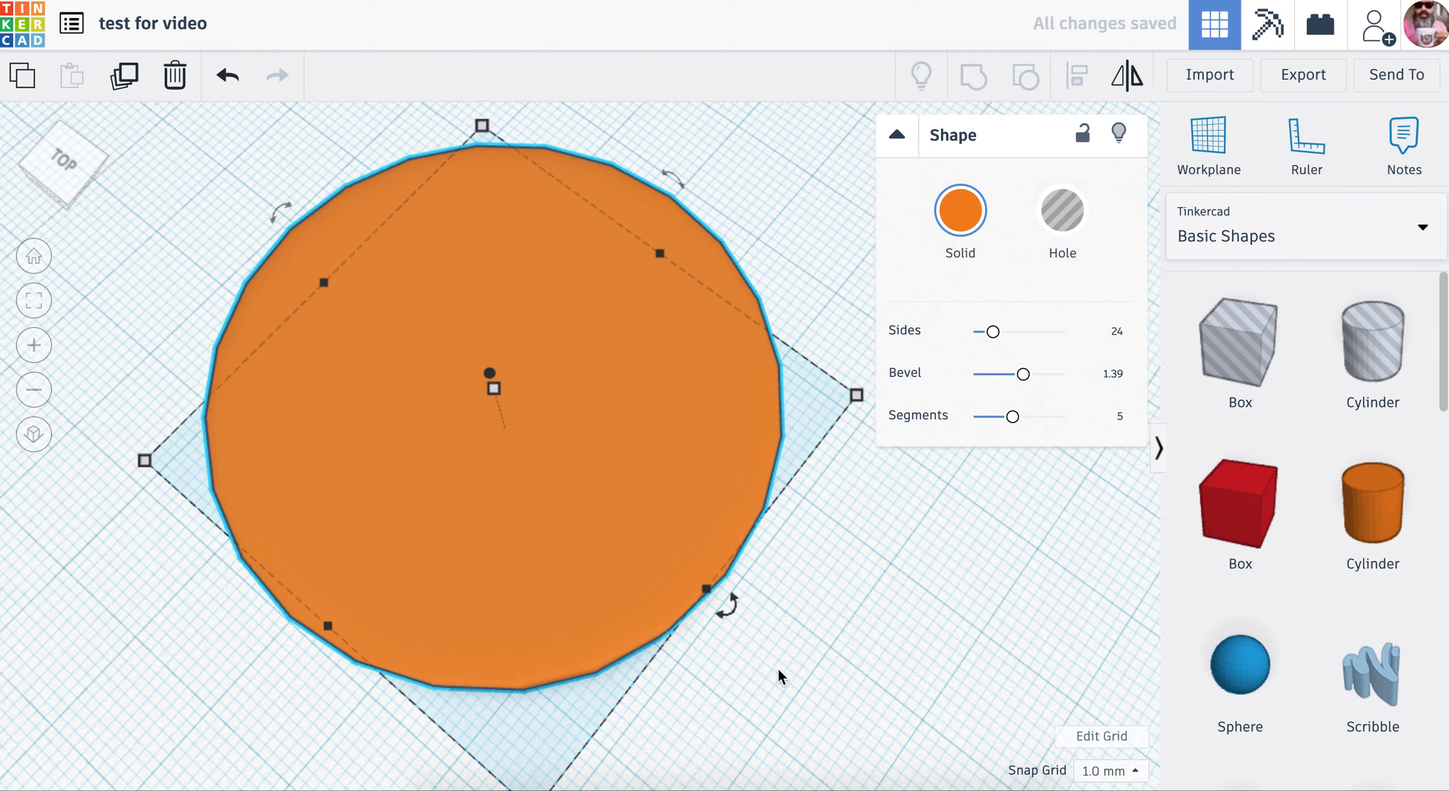
pyautogui.moveTo(777, 666); pyautogui.dragTo(561, 446, button='right')
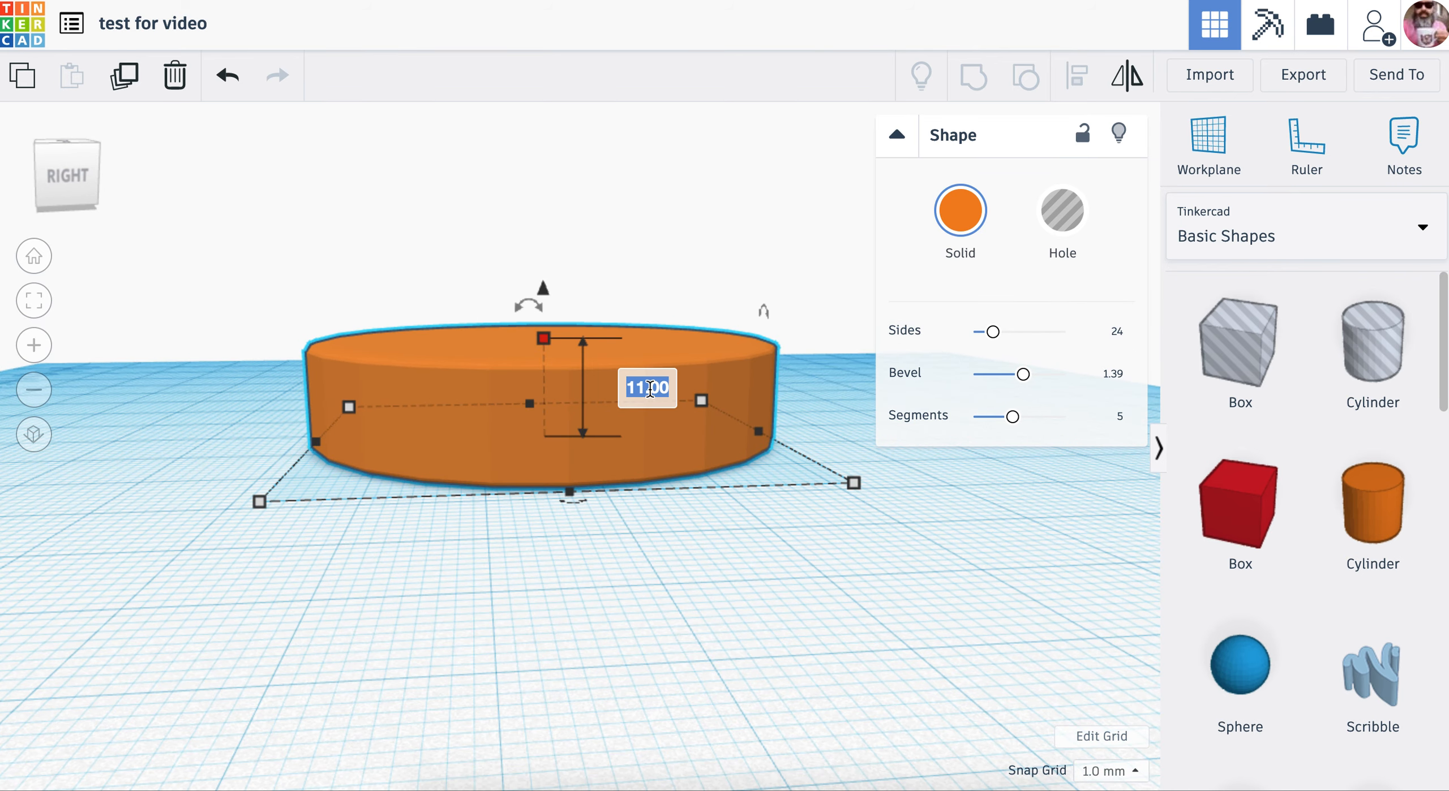
pyautogui.write('15')
pyautogui.press('Return')
# - Examine the resized cylinder from its right, back and upper sides
pyautogui.moveTo(616, 576); pyautogui.dragTo(584, 583, button='right')
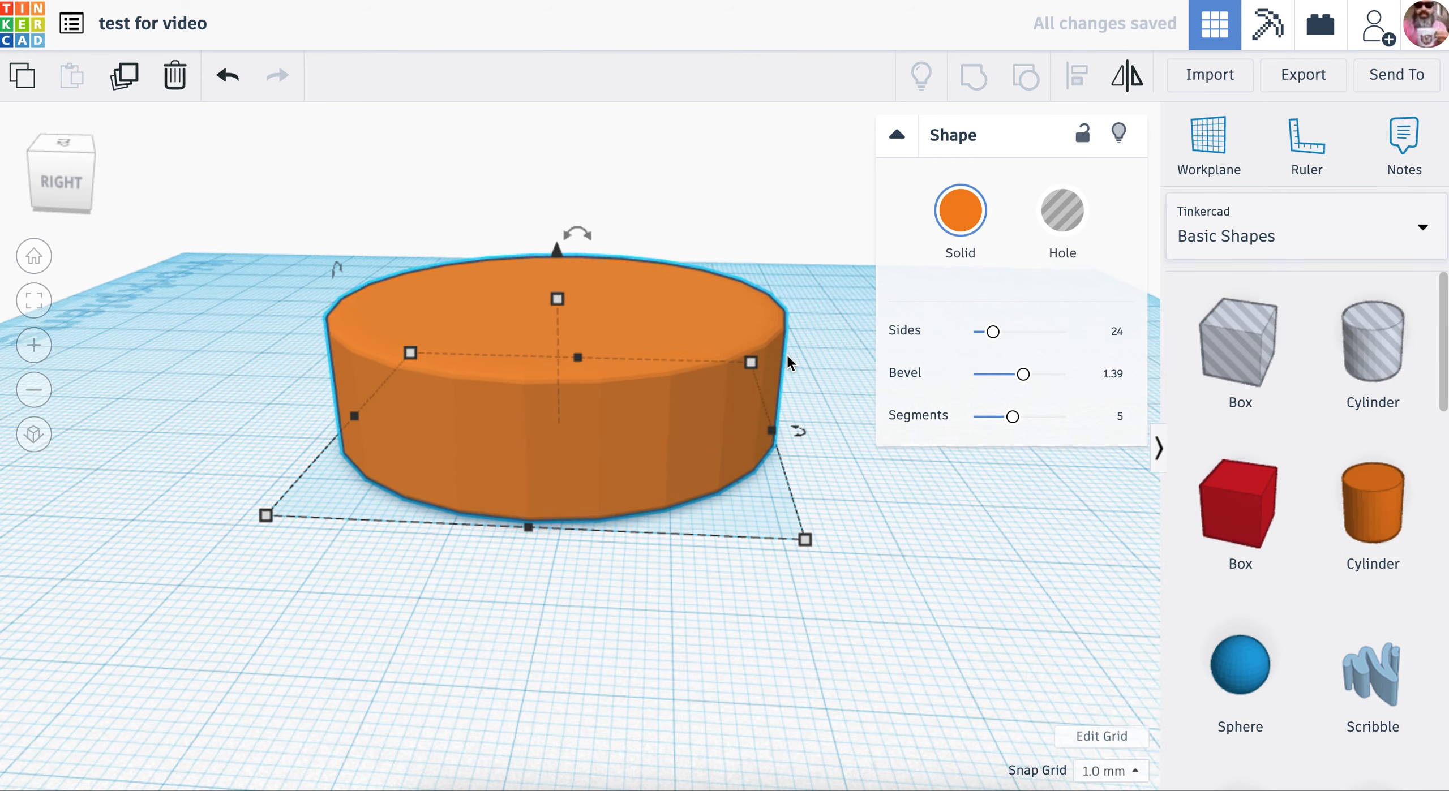
pyautogui.scroll(2, 752, 447)
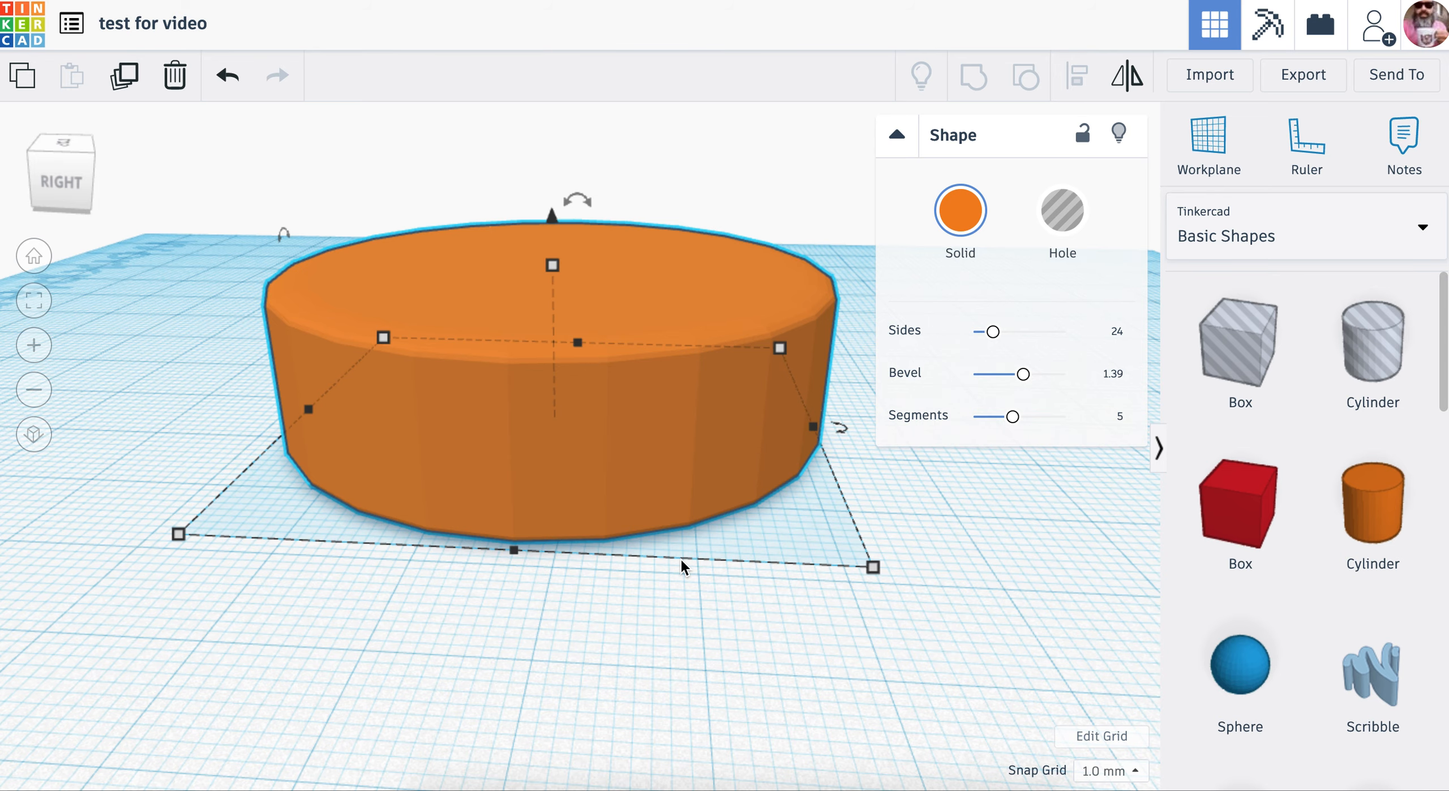
pyautogui.moveTo(937, 577); pyautogui.dragTo(598, 582, button='right')
pyautogui.scroll(-3, 599, 581)
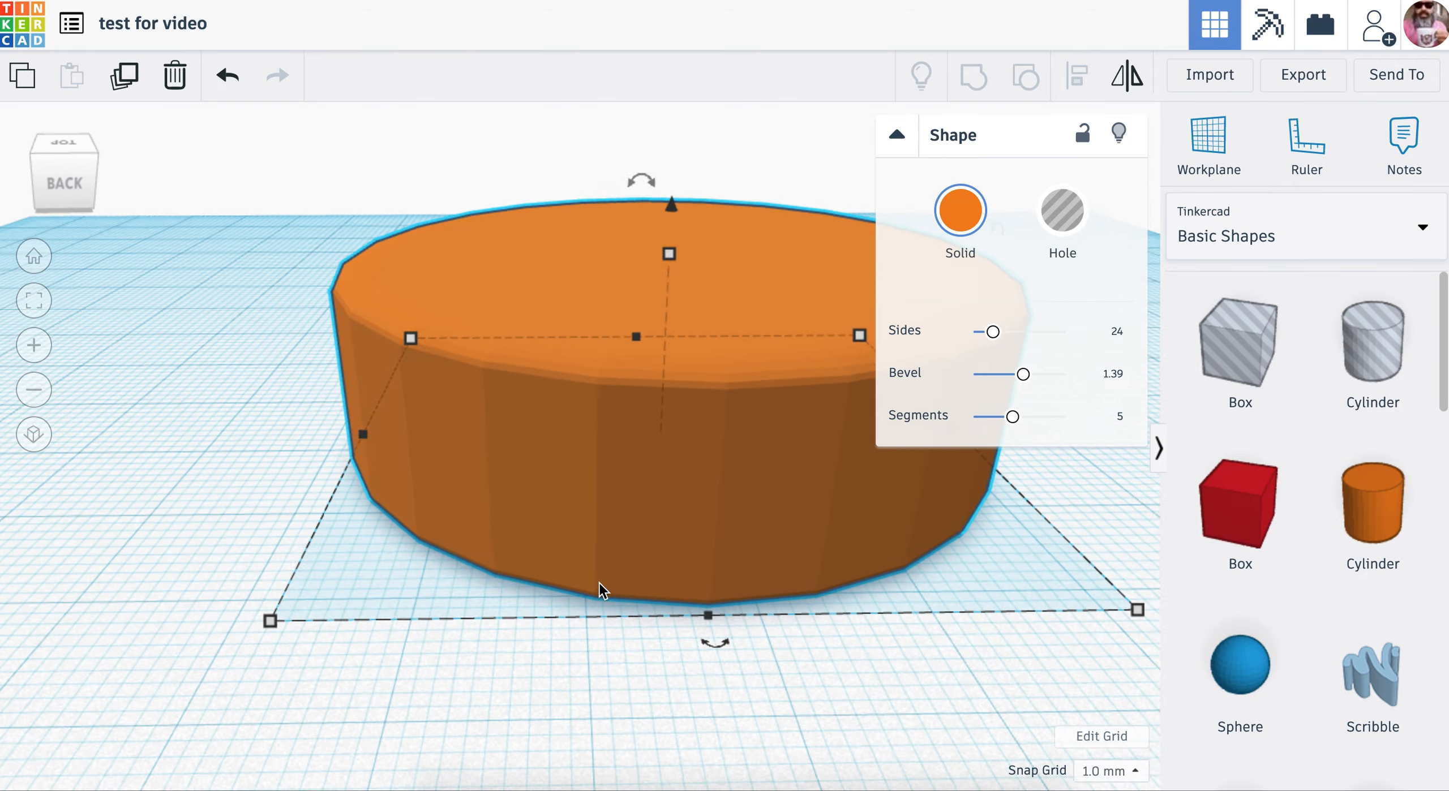
pyautogui.scroll(-3, 599, 581)
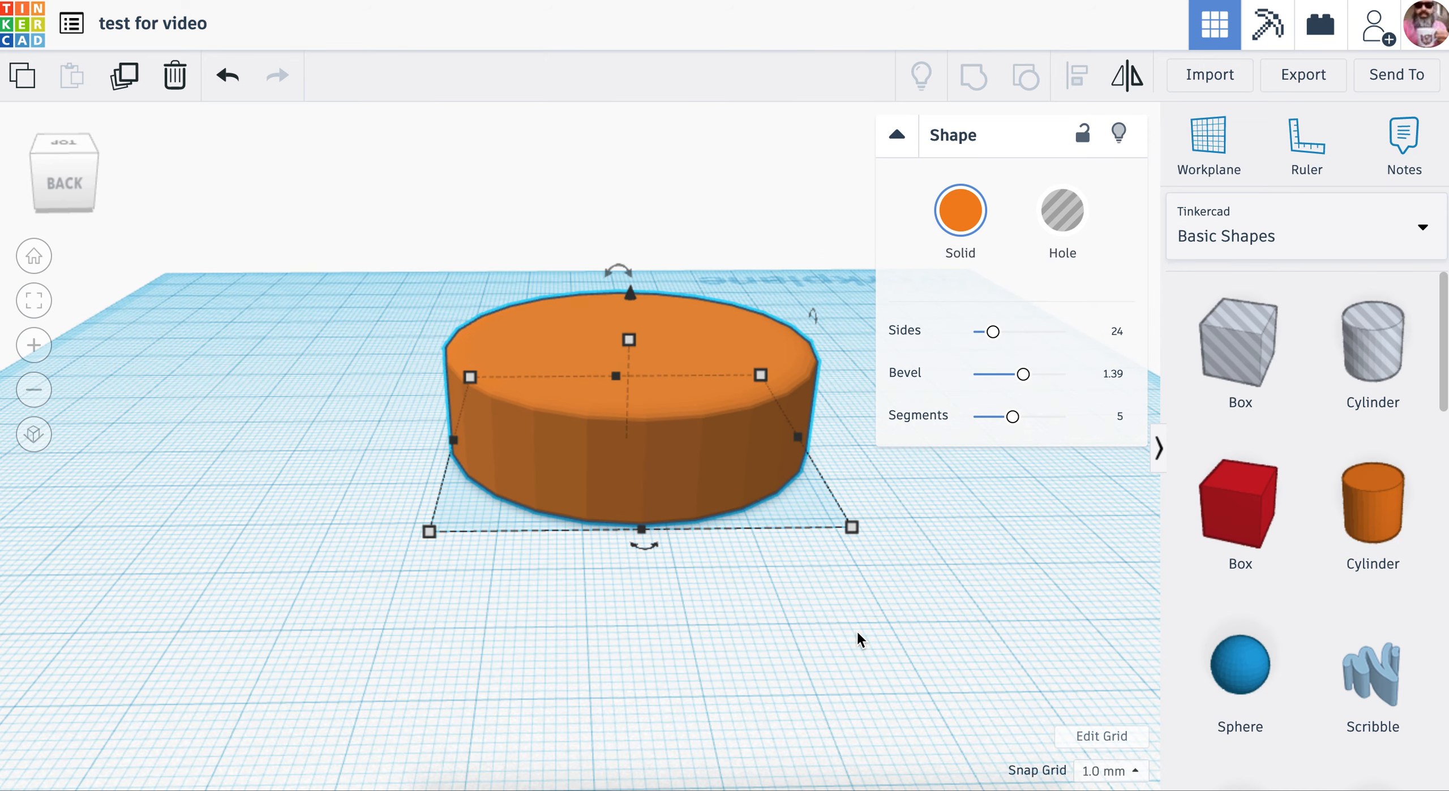
pyautogui.moveTo(808, 611); pyautogui.dragTo(524, 632, button='right')
pyautogui.click(637, 647)
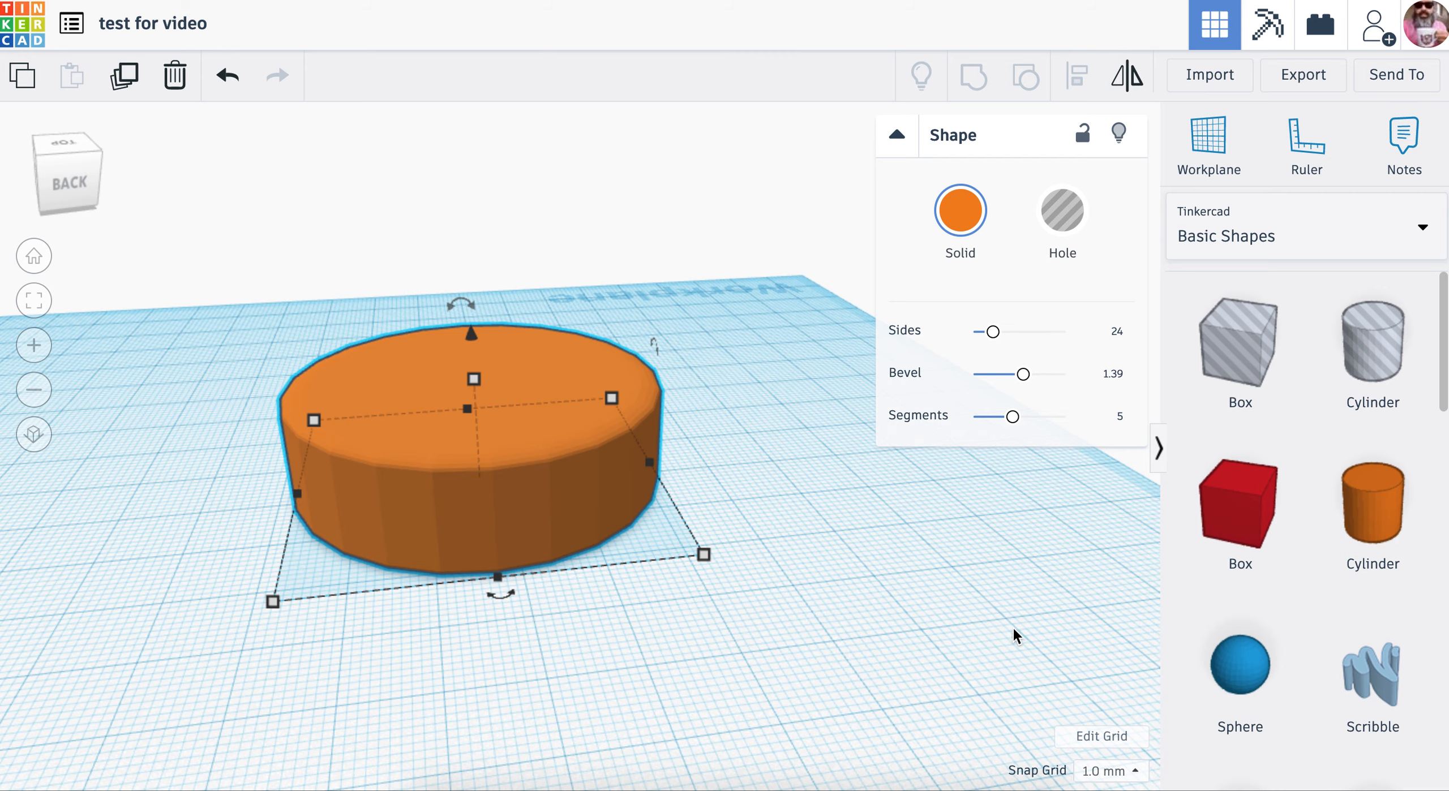
pyautogui.moveTo(827, 572); pyautogui.dragTo(913, 586, button='right')
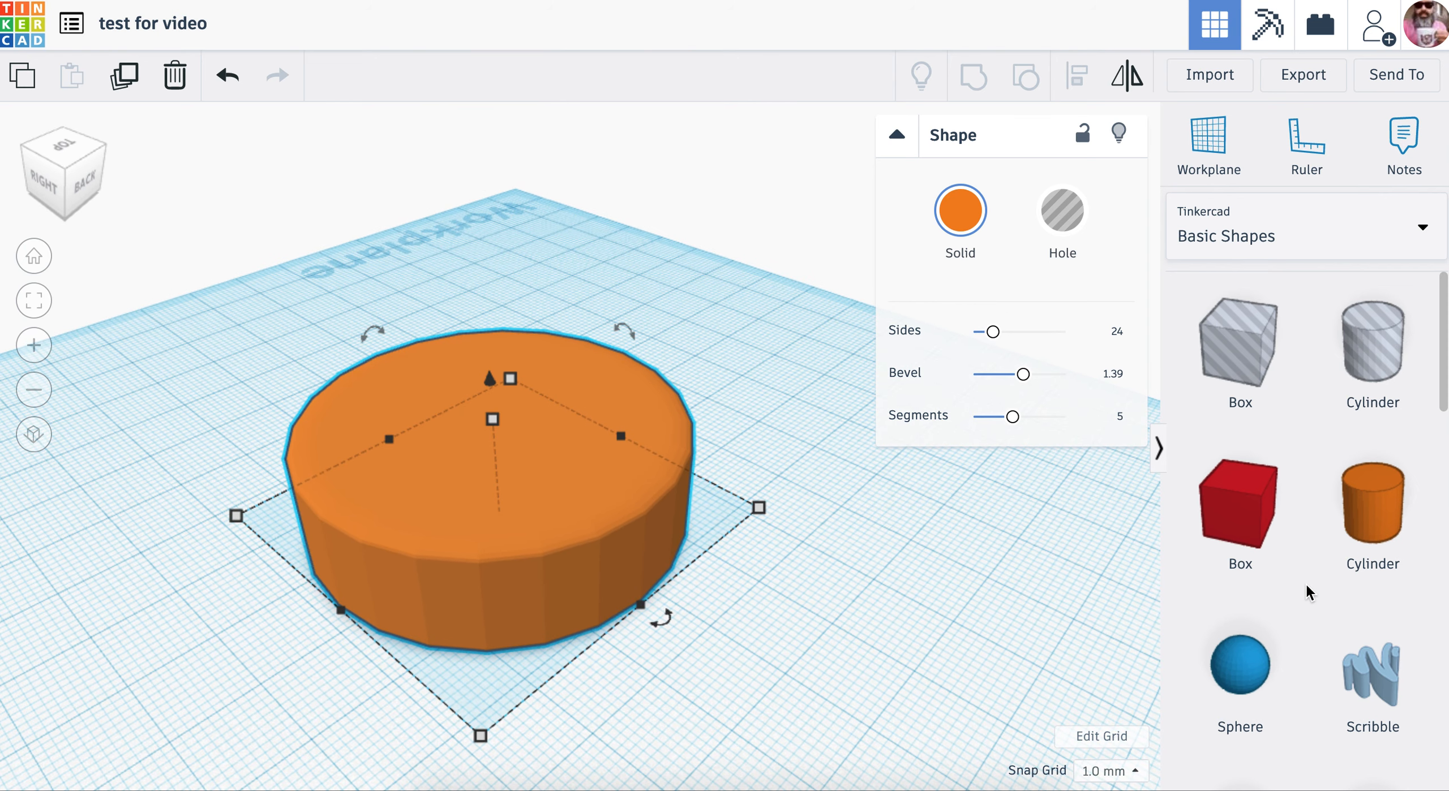
# - Deselect the cylinder and place a Round Roof shape on the workplane beside it
pyautogui.scroll(-2, 1305, 581)
pyautogui.scroll(-3, 1303, 573)
pyautogui.click(998, 563)
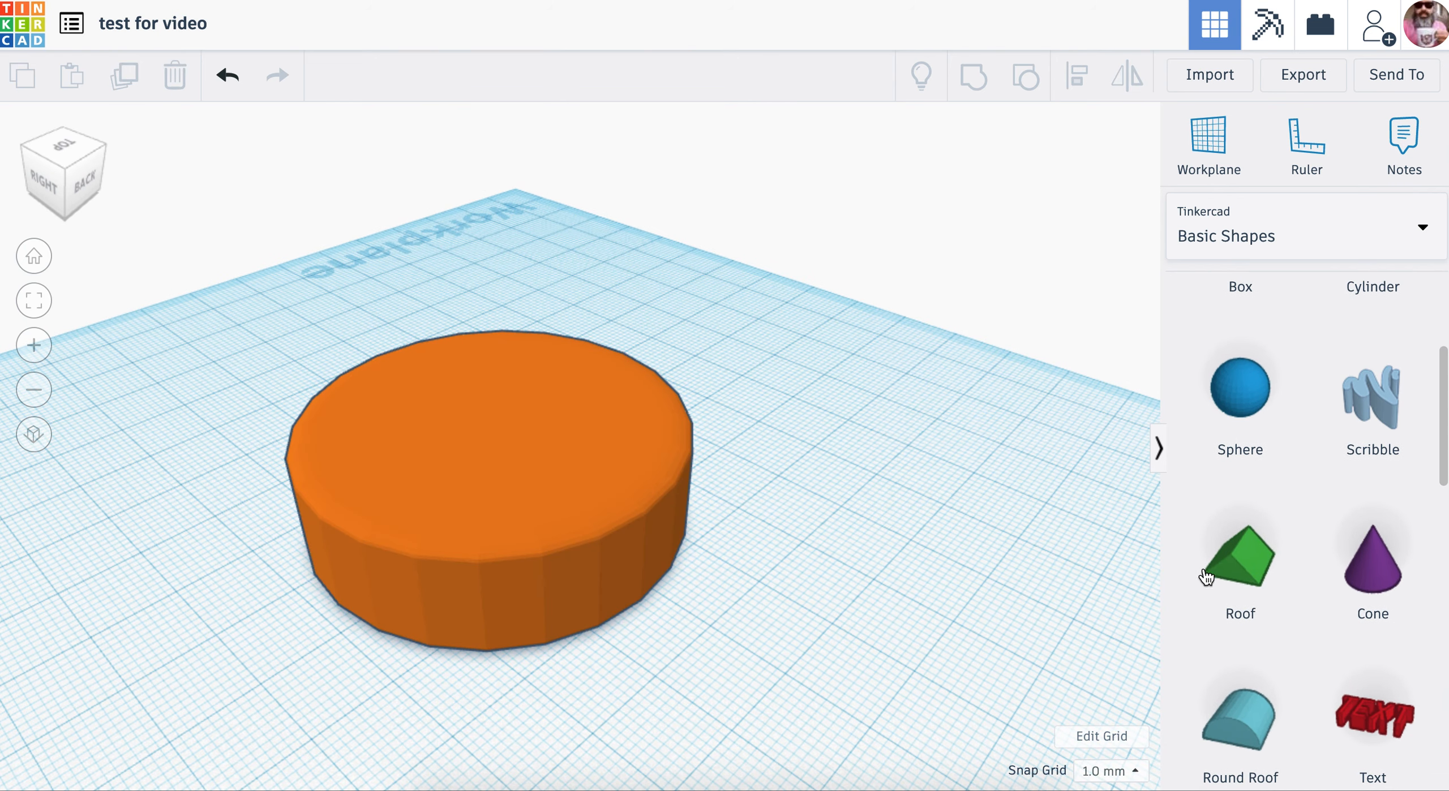
pyautogui.scroll(-3, 1294, 596)
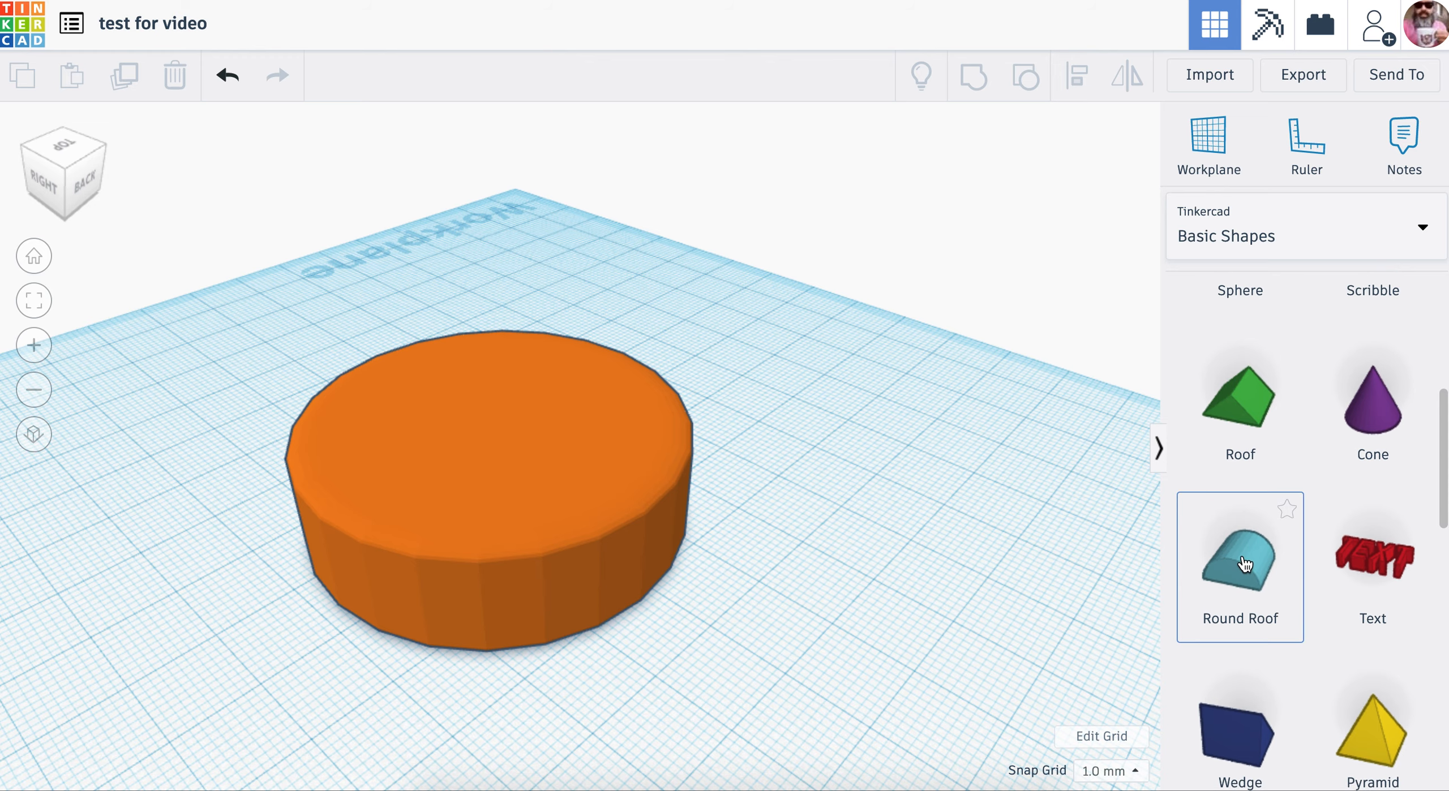
pyautogui.moveTo(1169, 553); pyautogui.dragTo(902, 552)
pyautogui.moveTo(1063, 610); pyautogui.dragTo(905, 566, button='right')
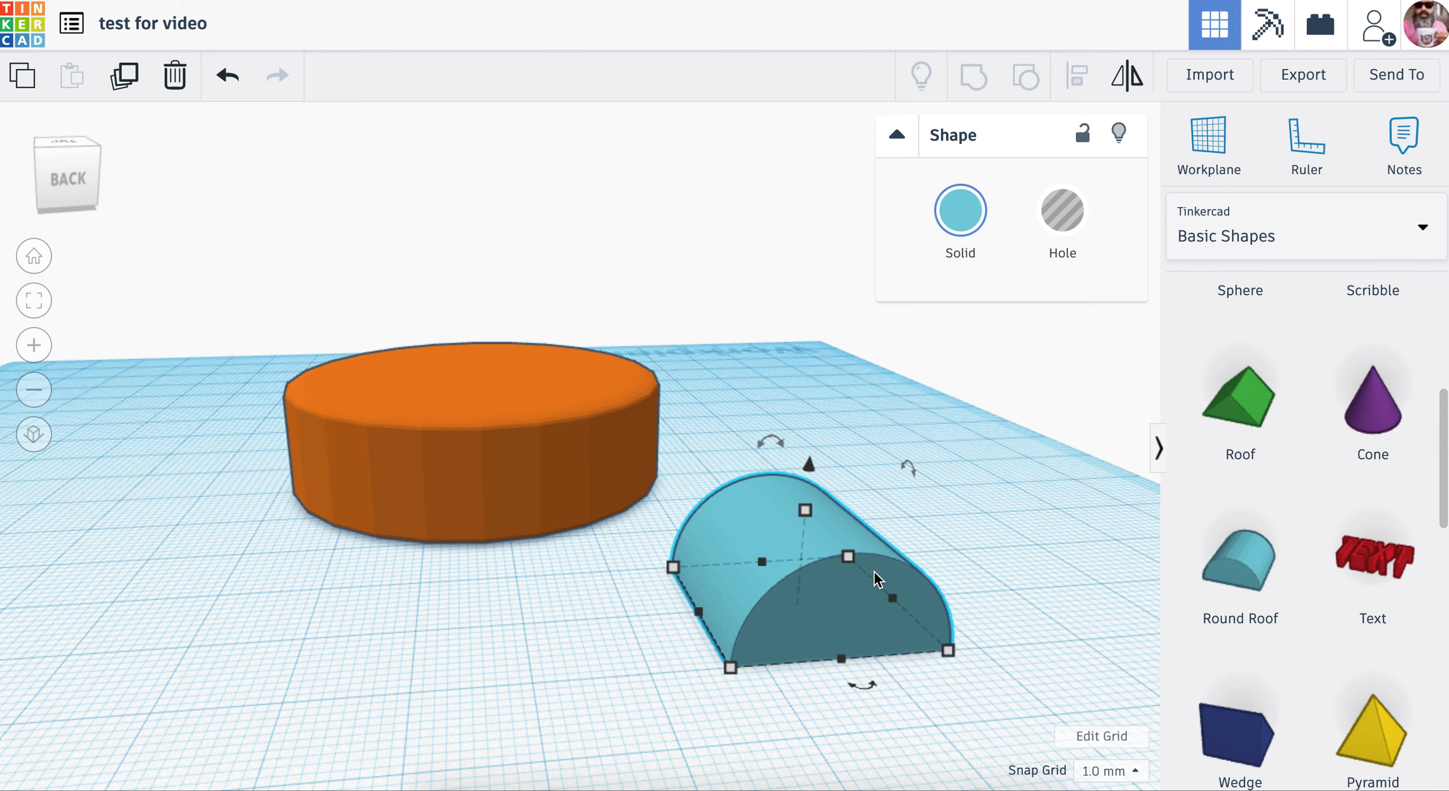
# - Stretch the round roof to 23 mm high and enlarge its base from one corner
pyautogui.moveTo(1018, 575); pyautogui.dragTo(812, 530, button='right')
pyautogui.moveTo(748, 522); pyautogui.dragTo(754, 386)
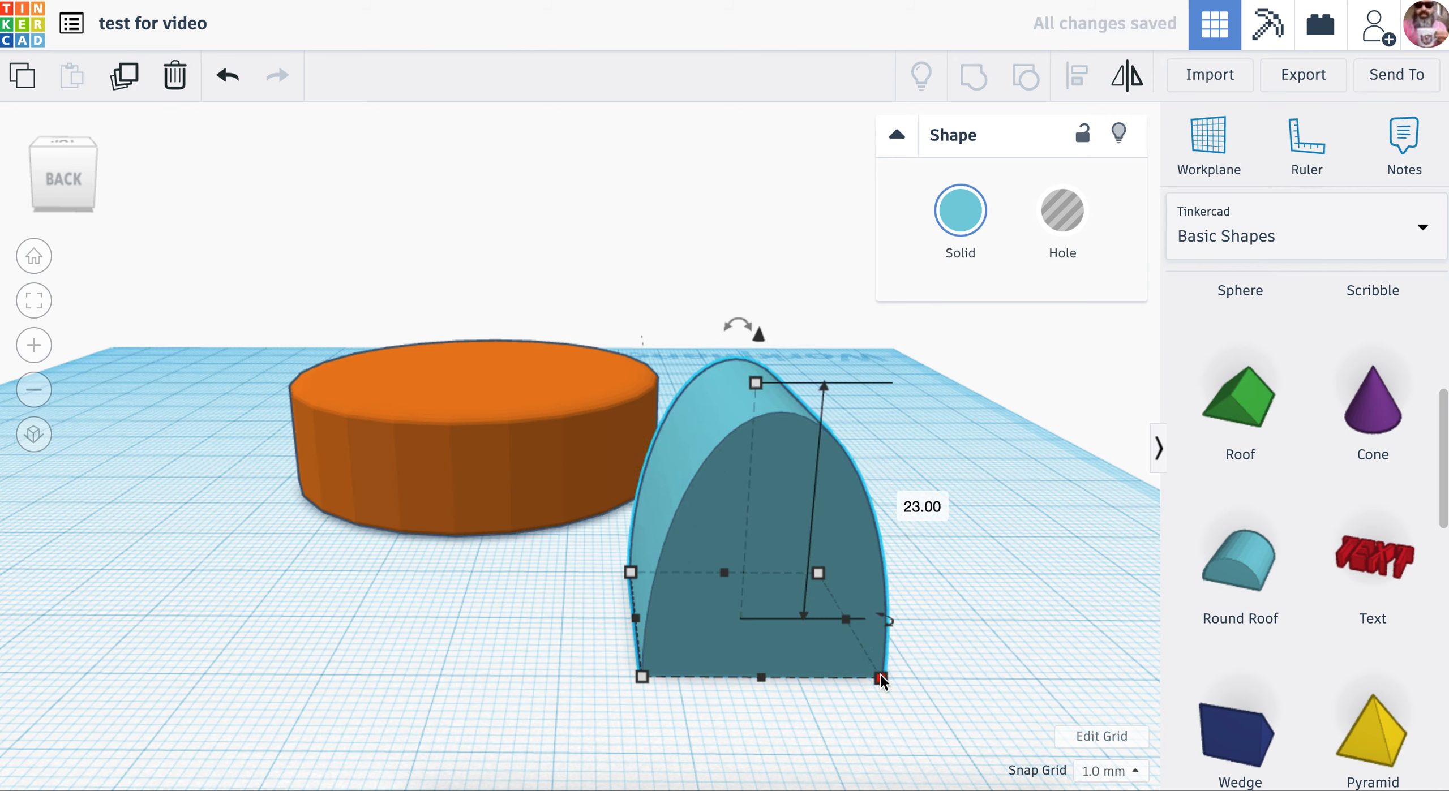
pyautogui.moveTo(880, 675); pyautogui.dragTo(934, 646)
# - Raise the round roof 10 mm and move it over the middle of the cylinder
pyautogui.moveTo(1008, 683); pyautogui.dragTo(874, 623, button='right')
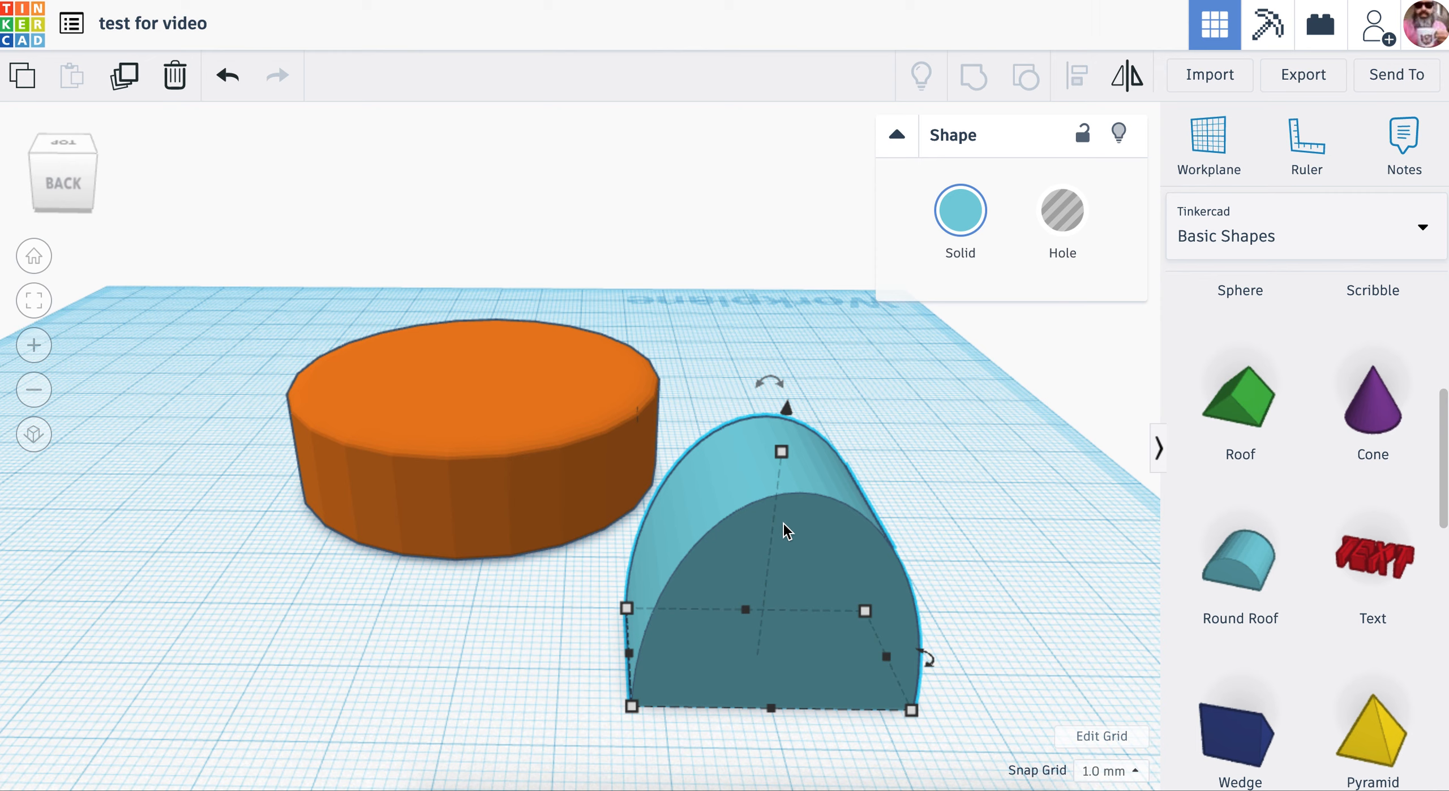
pyautogui.moveTo(787, 416); pyautogui.dragTo(647, 292)
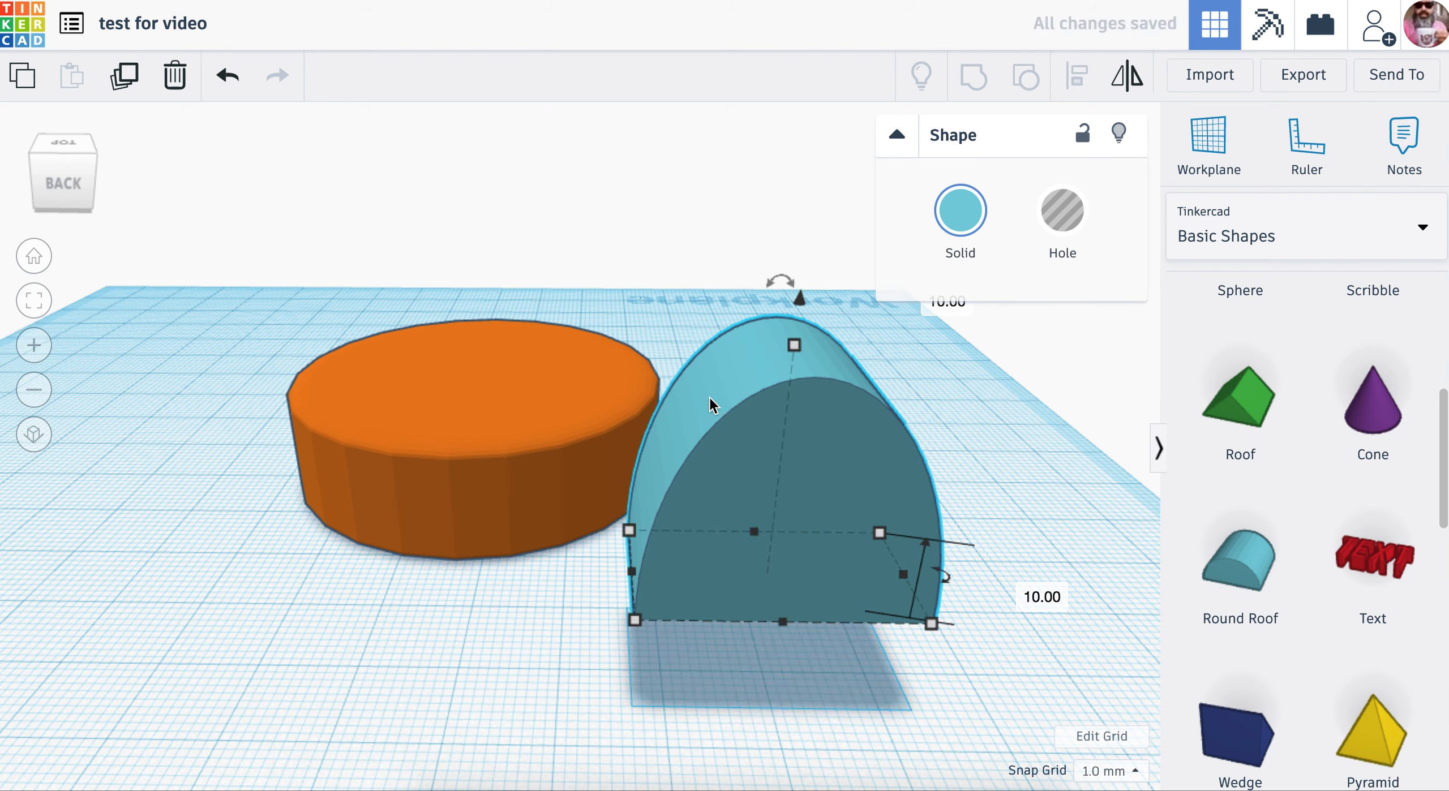
pyautogui.moveTo(709, 397); pyautogui.dragTo(414, 289)
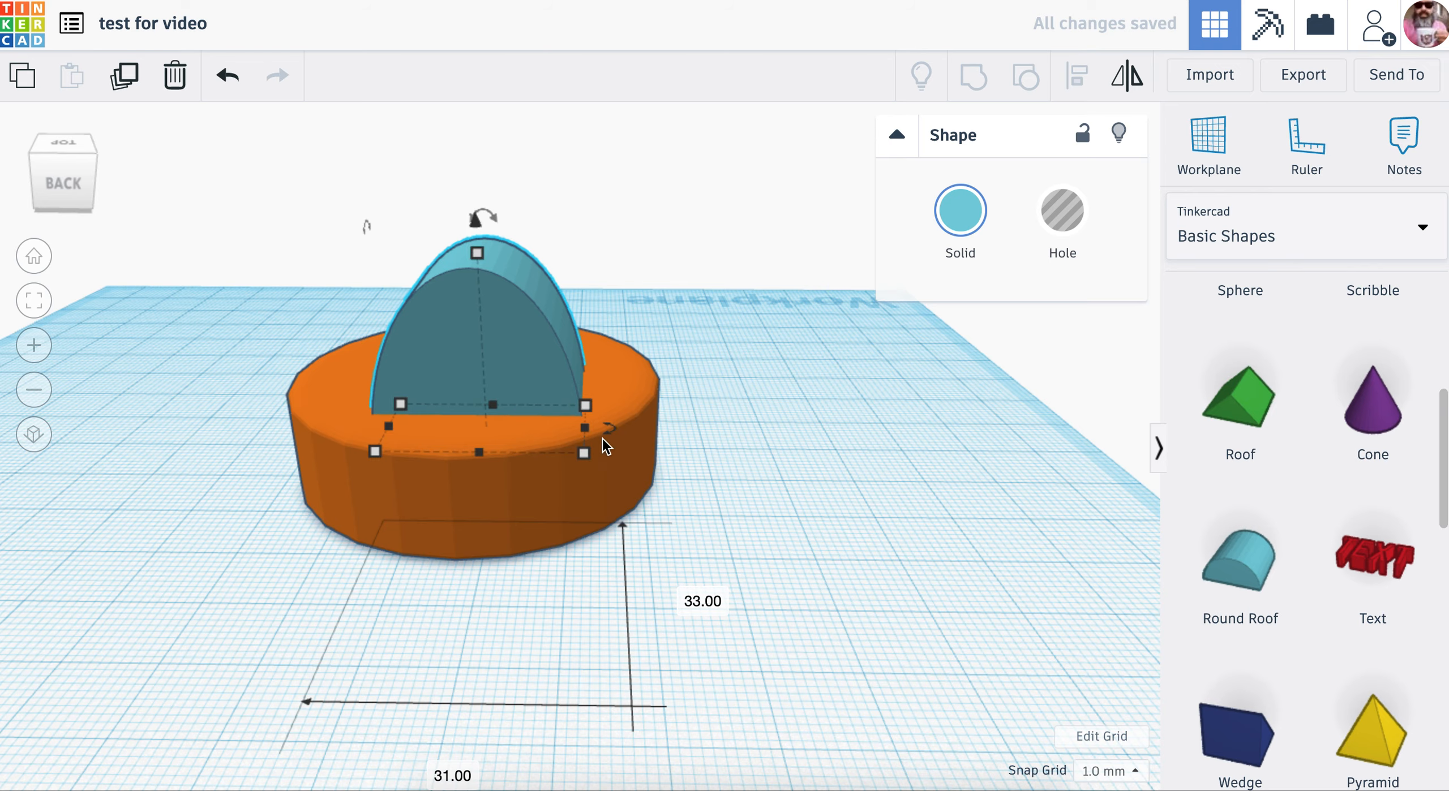
# - Lower the round roof into the cylinder and move it back over the cylinder's top face
pyautogui.moveTo(700, 554); pyautogui.dragTo(705, 588, button='right')
pyautogui.moveTo(763, 492); pyautogui.dragTo(737, 421, button='right')
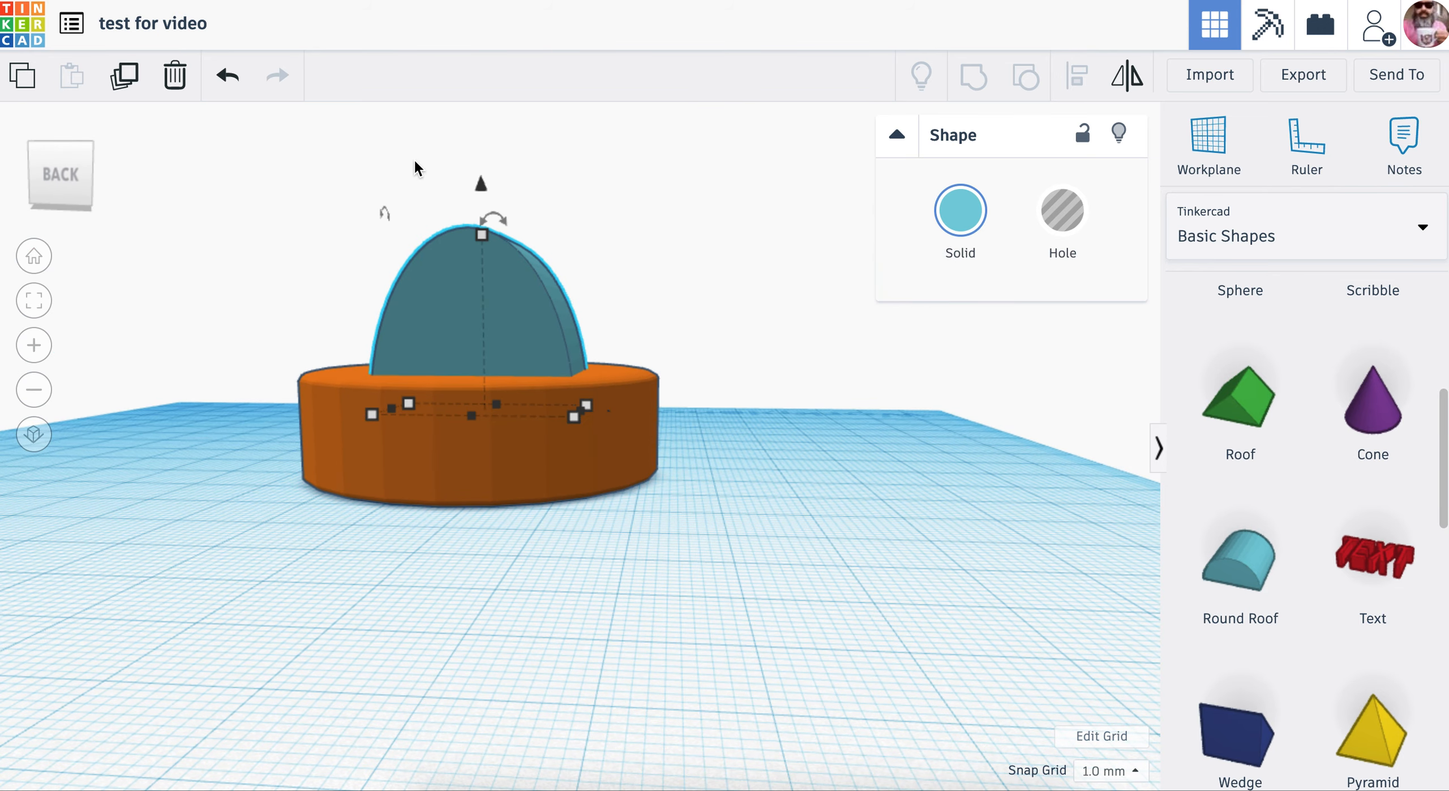
pyautogui.moveTo(478, 181); pyautogui.dragTo(491, 357)
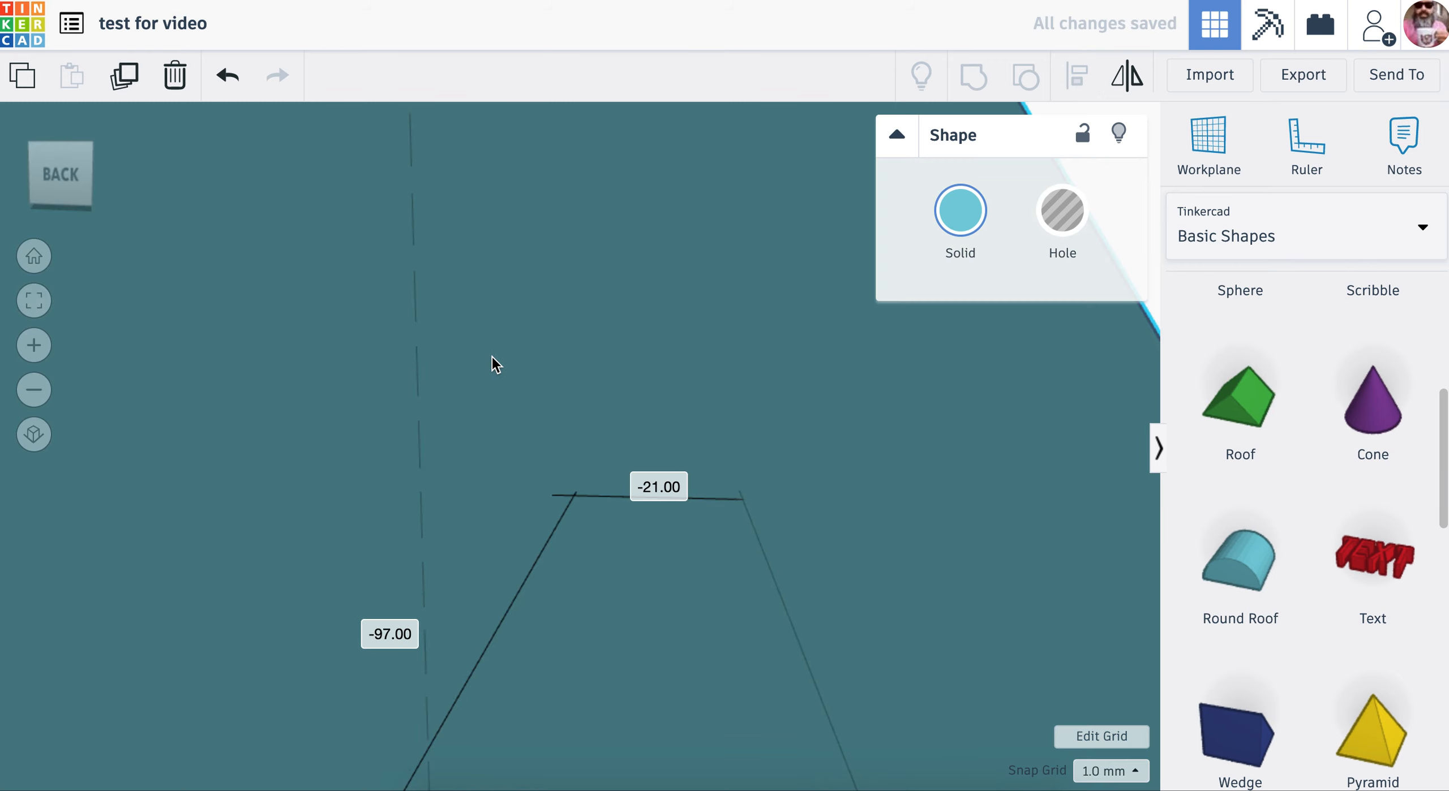
pyautogui.scroll(-5, 491, 358)
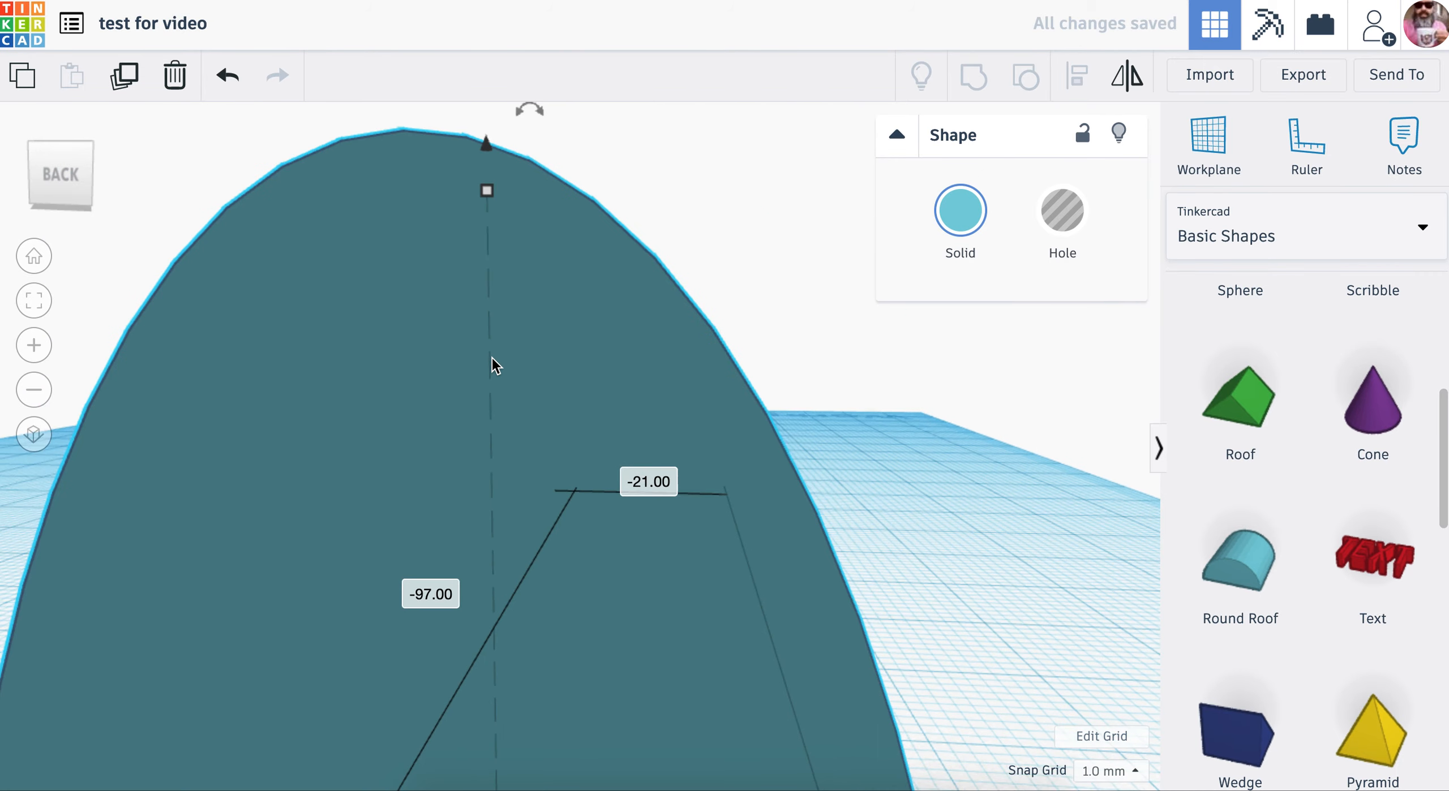
pyautogui.moveTo(585, 411); pyautogui.dragTo(518, 369)
pyautogui.moveTo(800, 550); pyautogui.dragTo(835, 601, button='right')
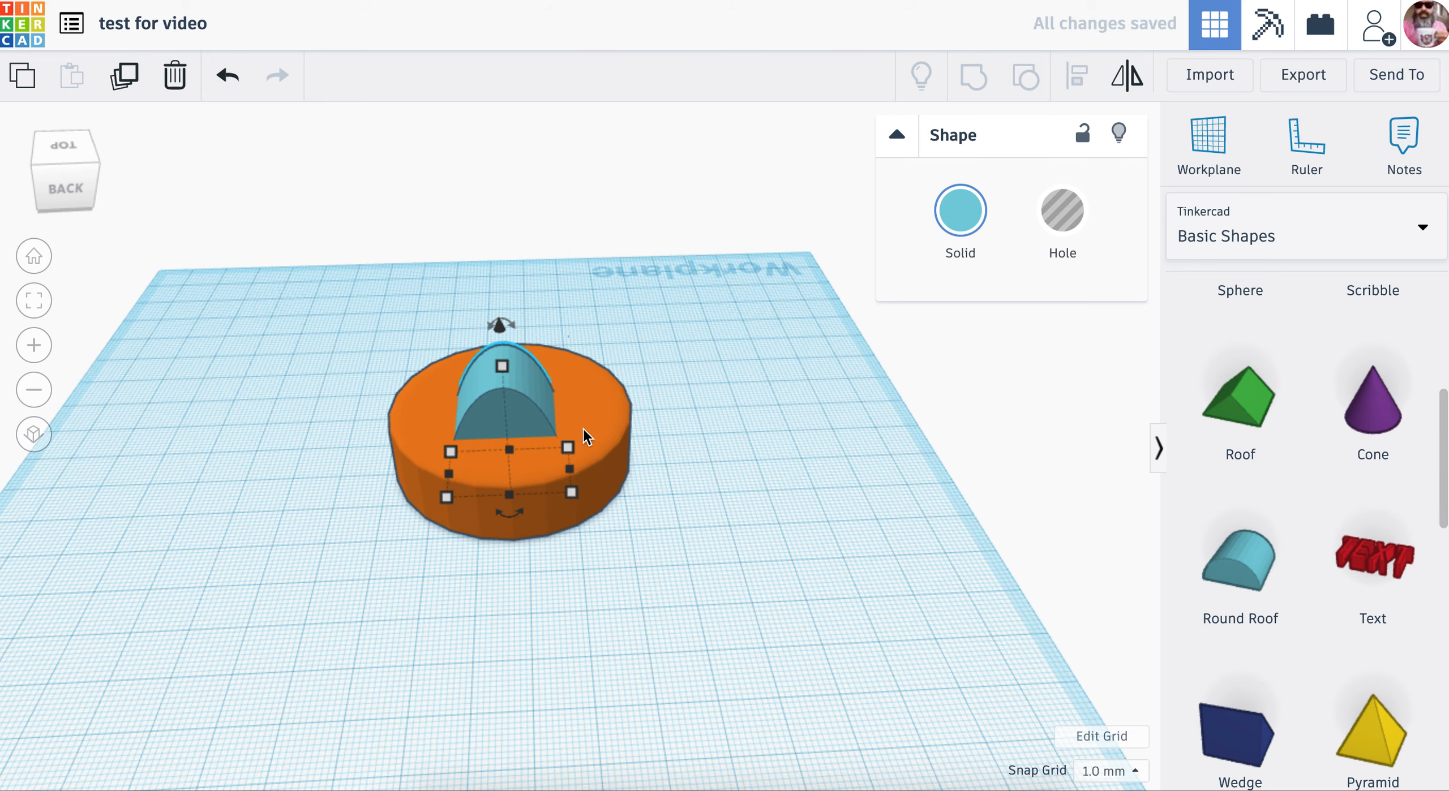
# - Raise the round roof so that it stands tall above the cylinder's top, checking its placement from several sides
pyautogui.moveTo(662, 431); pyautogui.dragTo(539, 380, button='right')
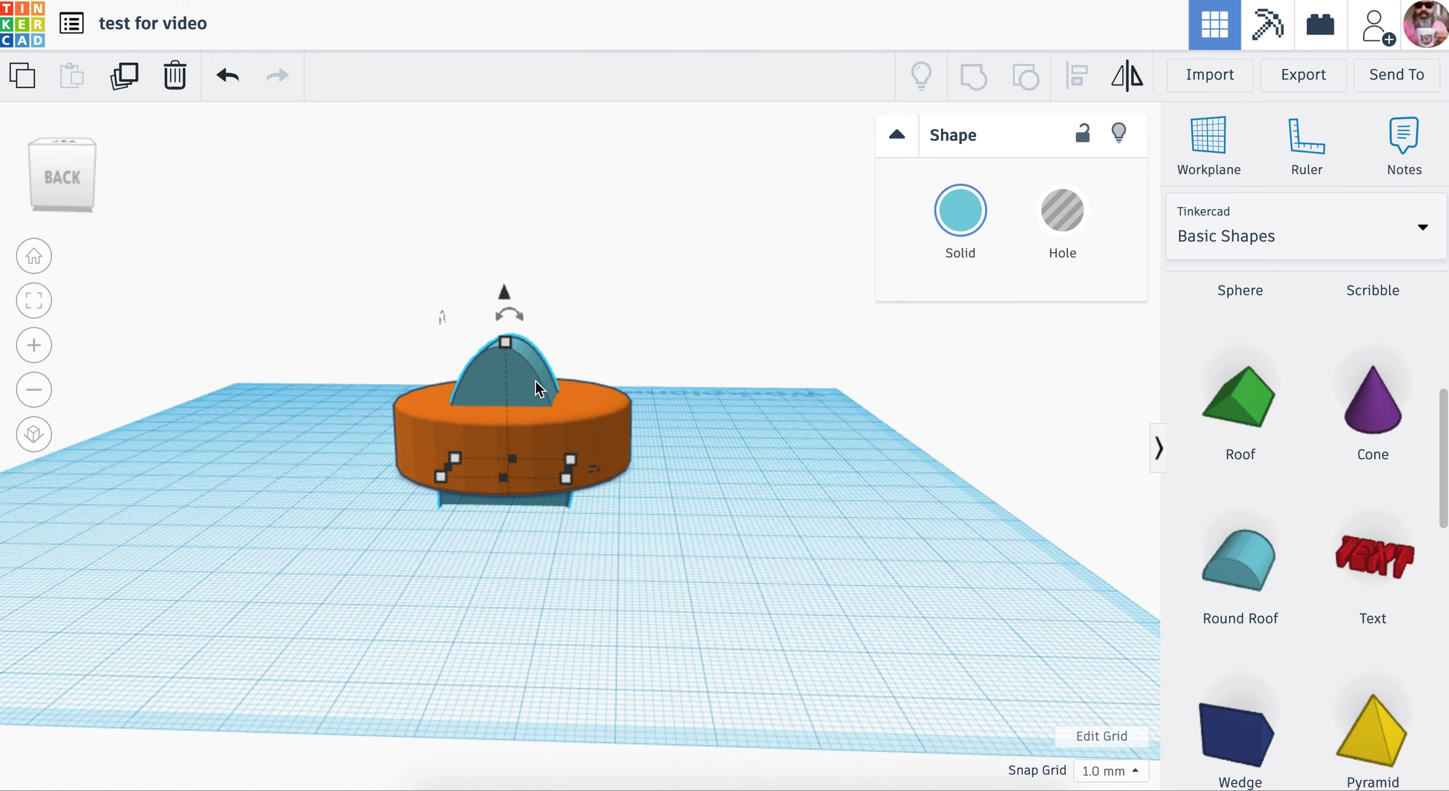
pyautogui.click(521, 380)
pyautogui.moveTo(503, 293); pyautogui.dragTo(515, 195)
pyautogui.moveTo(688, 481); pyautogui.dragTo(378, 583, button='right')
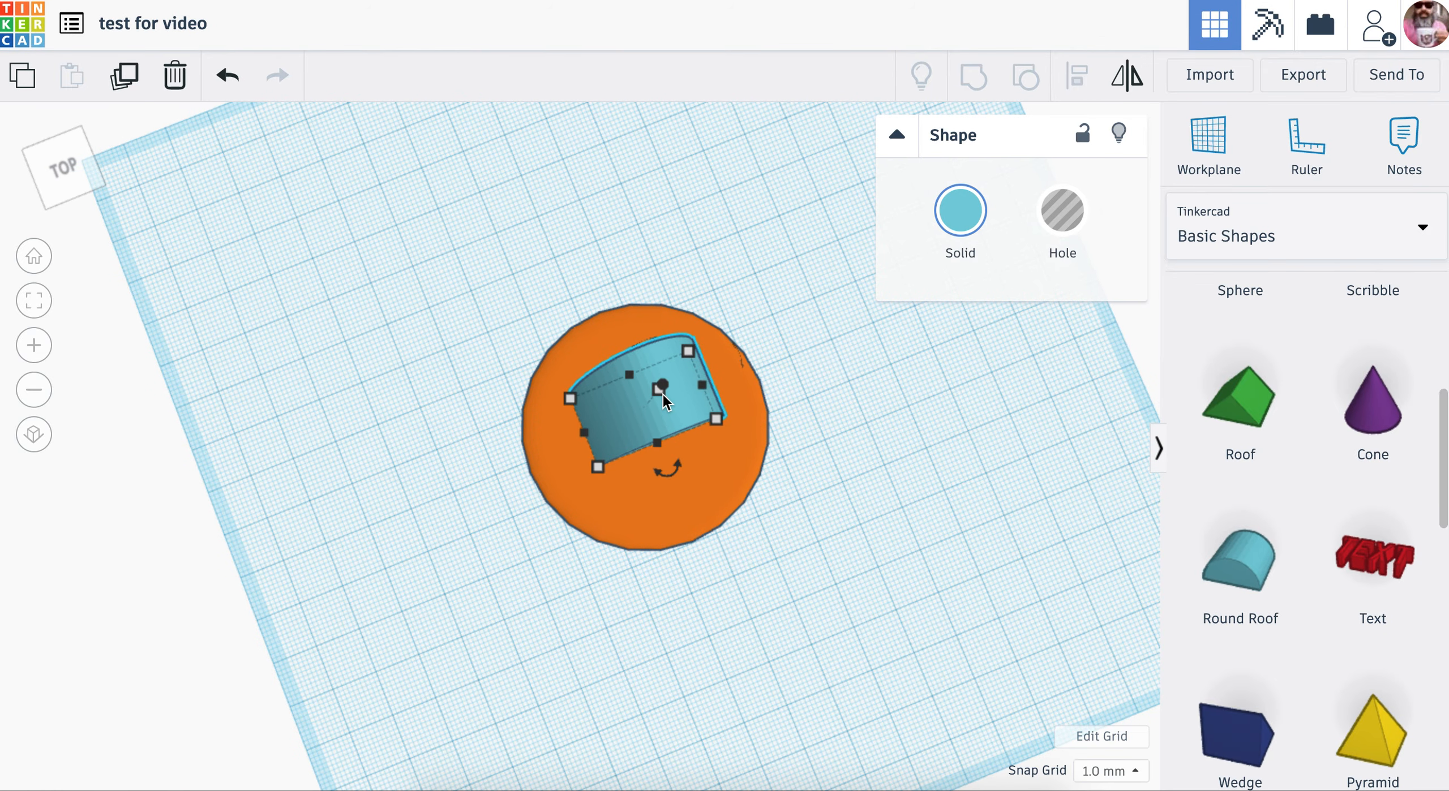
pyautogui.moveTo(855, 494); pyautogui.dragTo(420, 394, button='right')
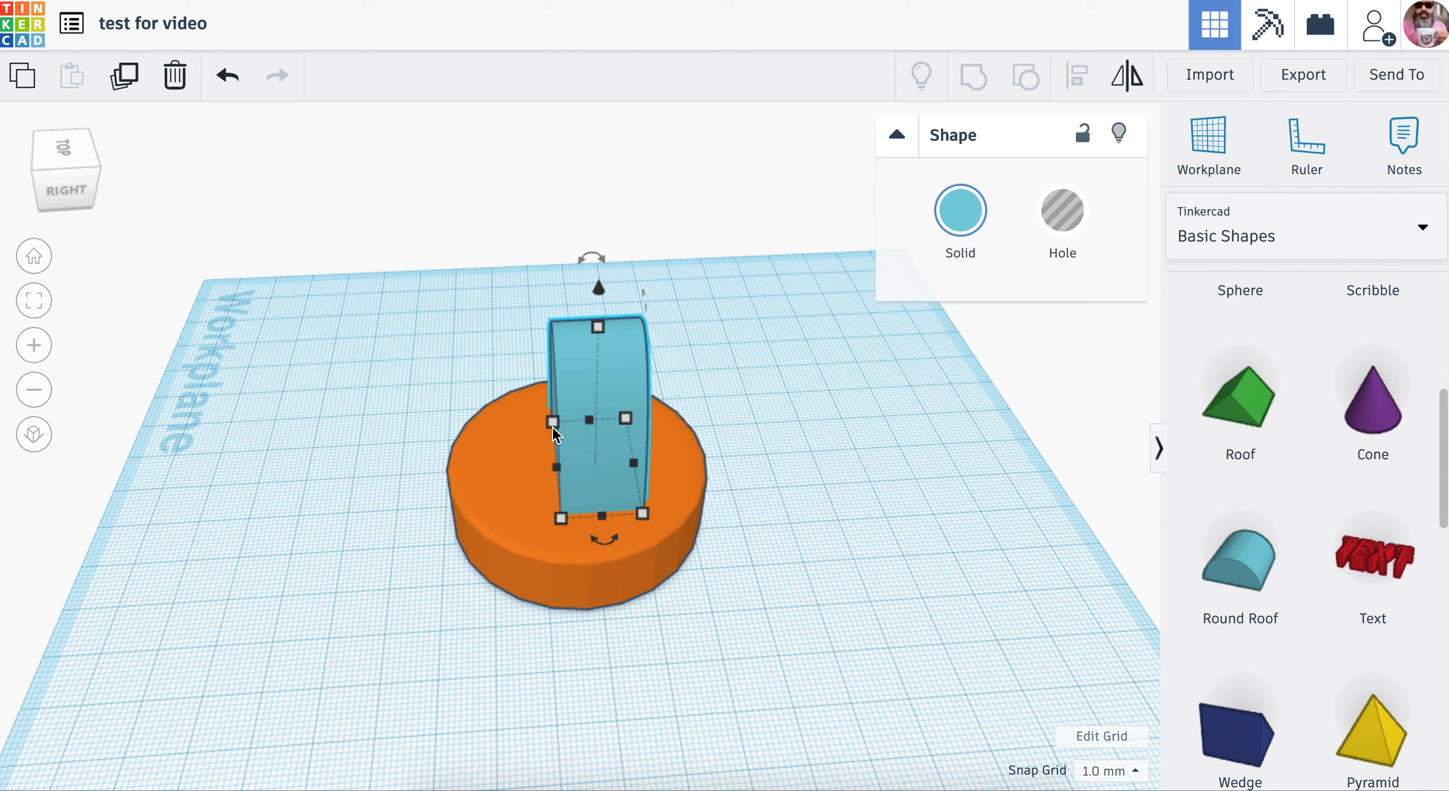
# - Select the cylinder and the round roof together and turn on Align for the pair
pyautogui.click(764, 501)
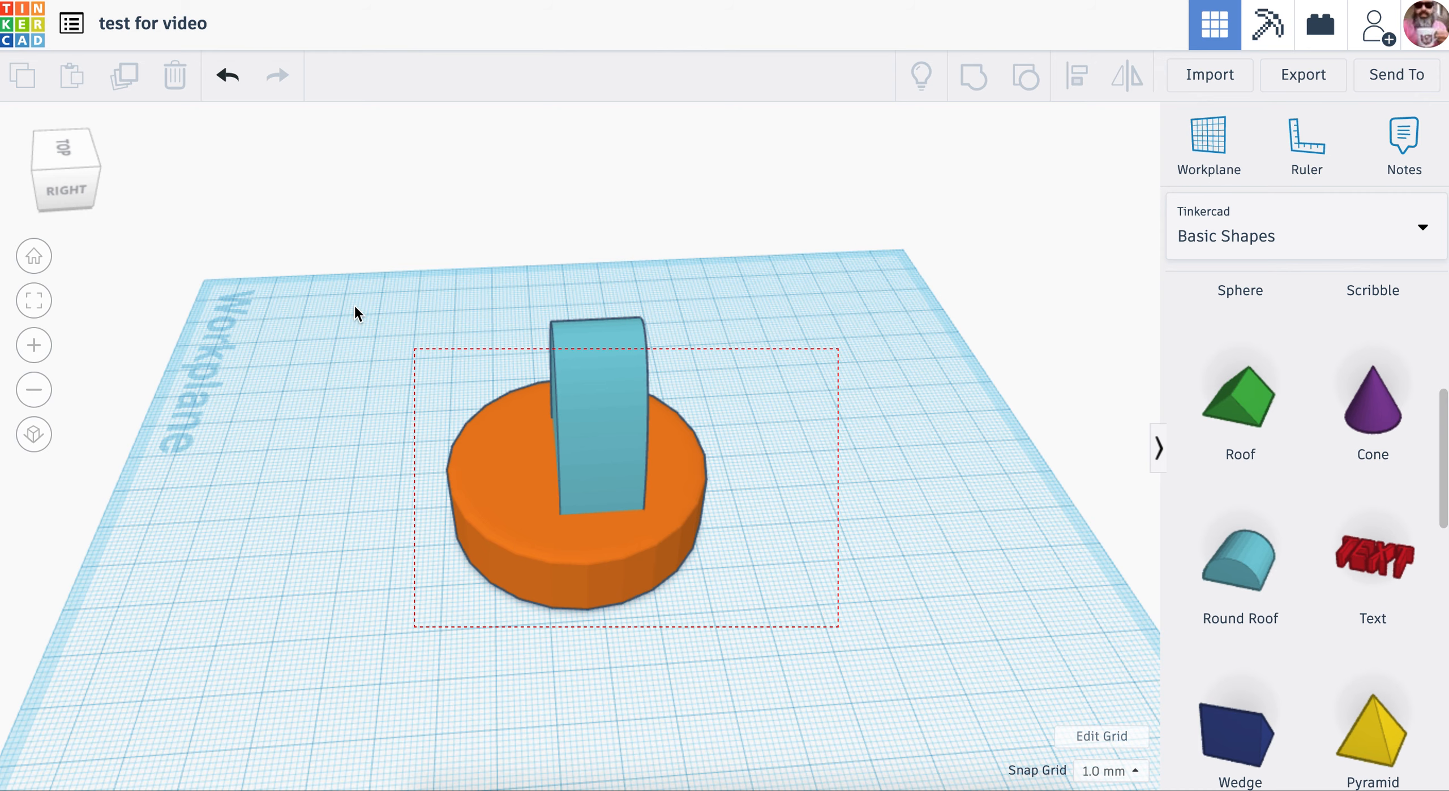
pyautogui.moveTo(283, 253); pyautogui.dragTo(283, 253)
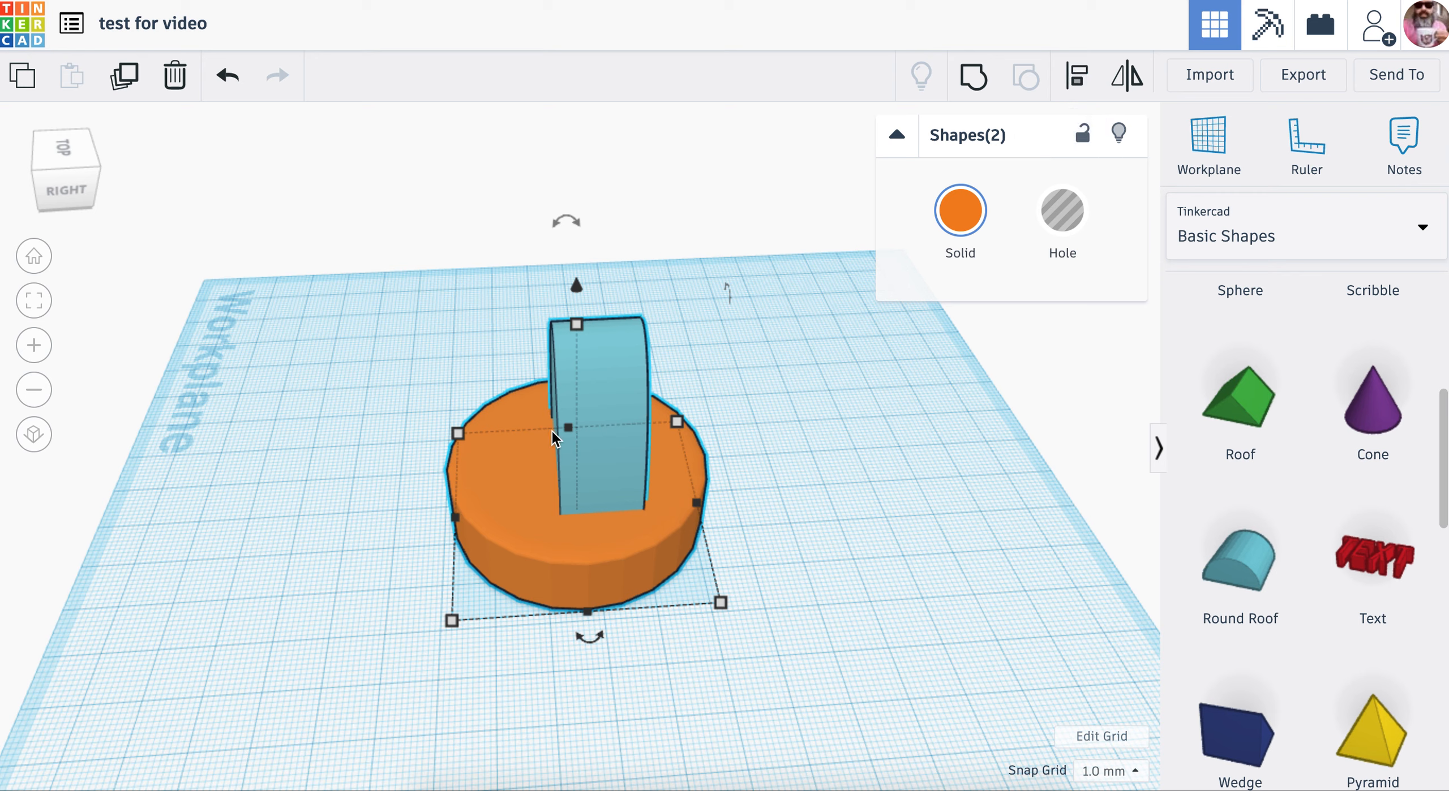
pyautogui.click(1077, 79)
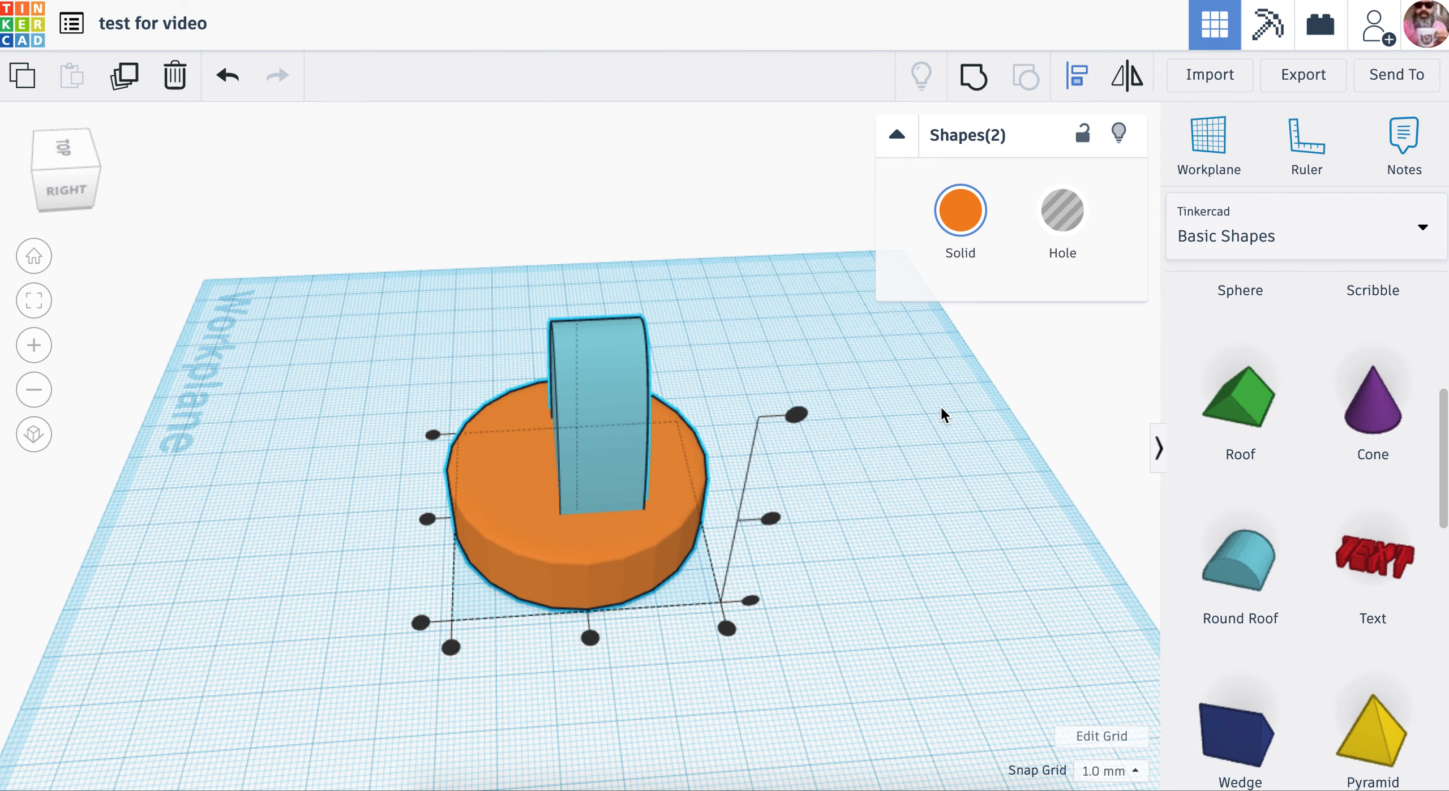
pyautogui.moveTo(939, 406); pyautogui.dragTo(806, 436, button='right')
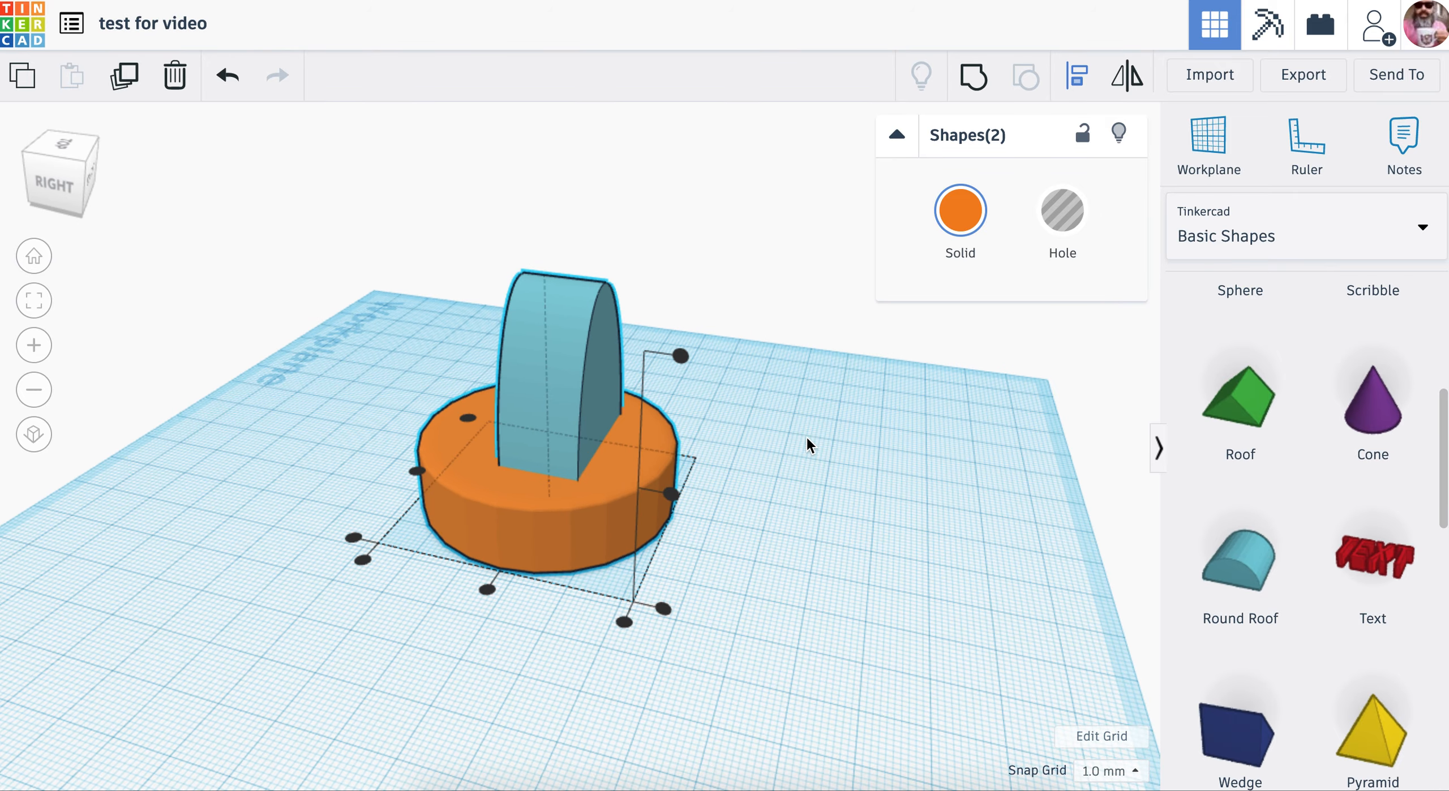
pyautogui.click(672, 495)
pyautogui.moveTo(763, 521); pyautogui.dragTo(810, 580, button='right')
pyautogui.press('l')
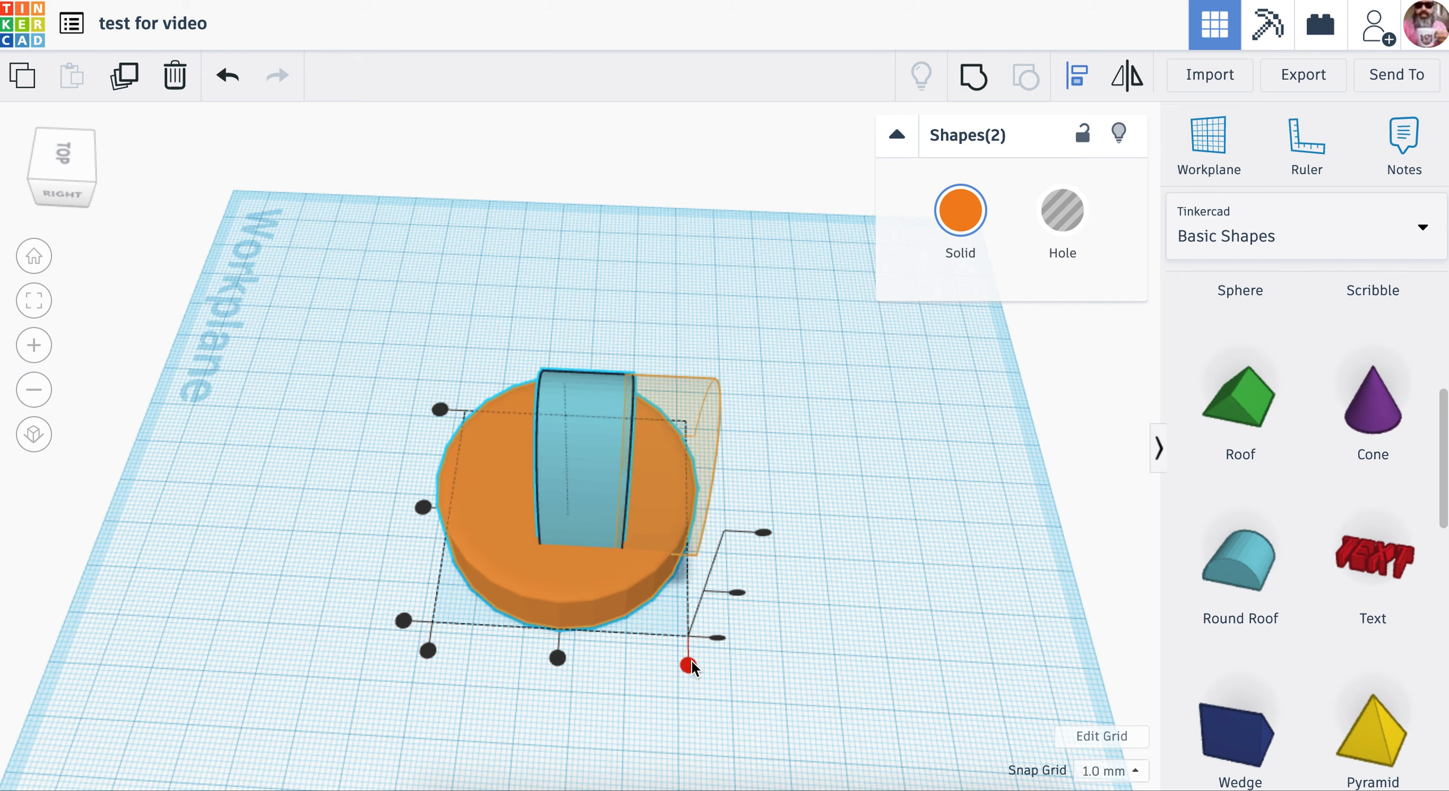
# - Align the round roof with the outer edge of the cylinder in both horizontal directions
pyautogui.scroll(-5, 690, 661)
pyautogui.scroll(3, 670, 620)
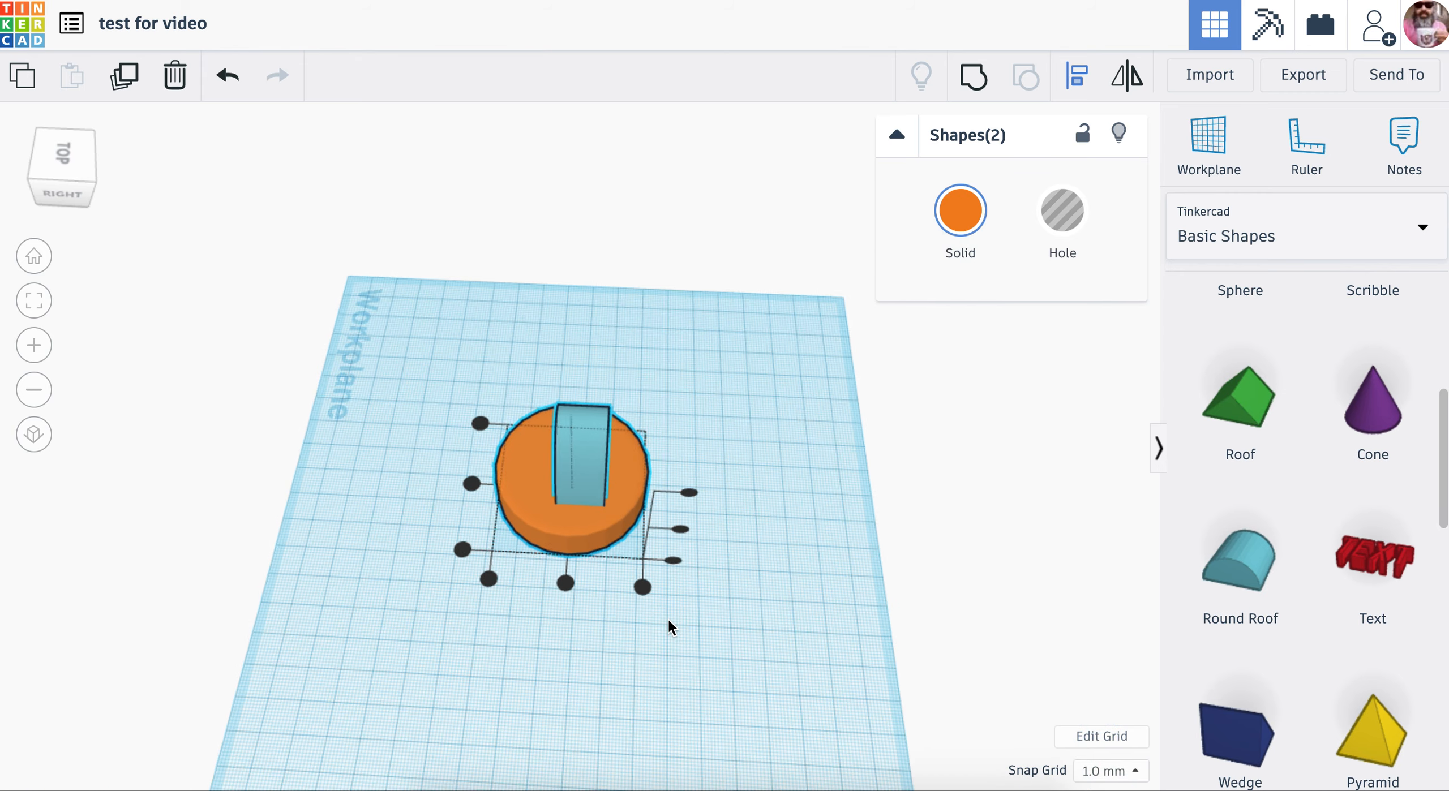
pyautogui.scroll(5, 668, 618)
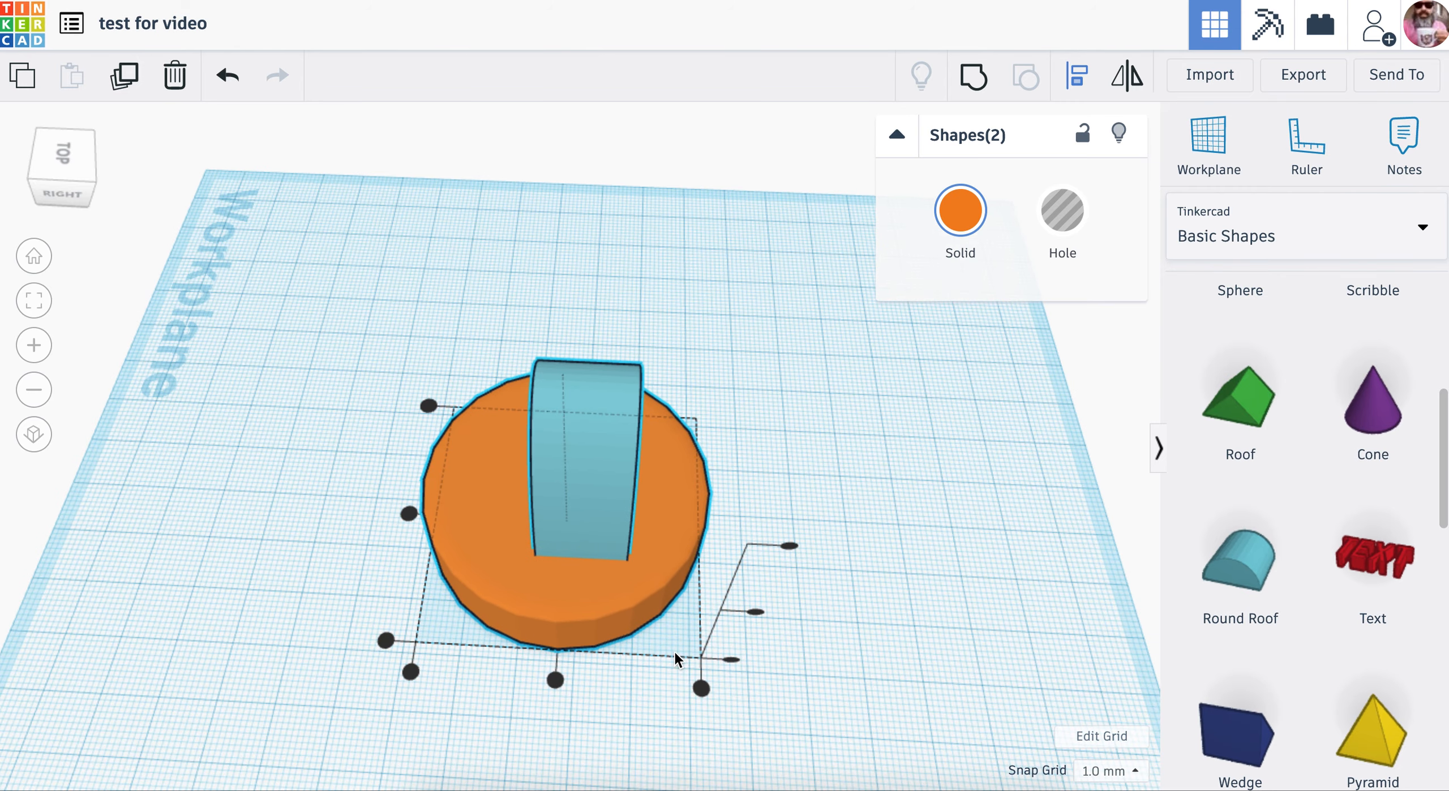
pyautogui.click(703, 692)
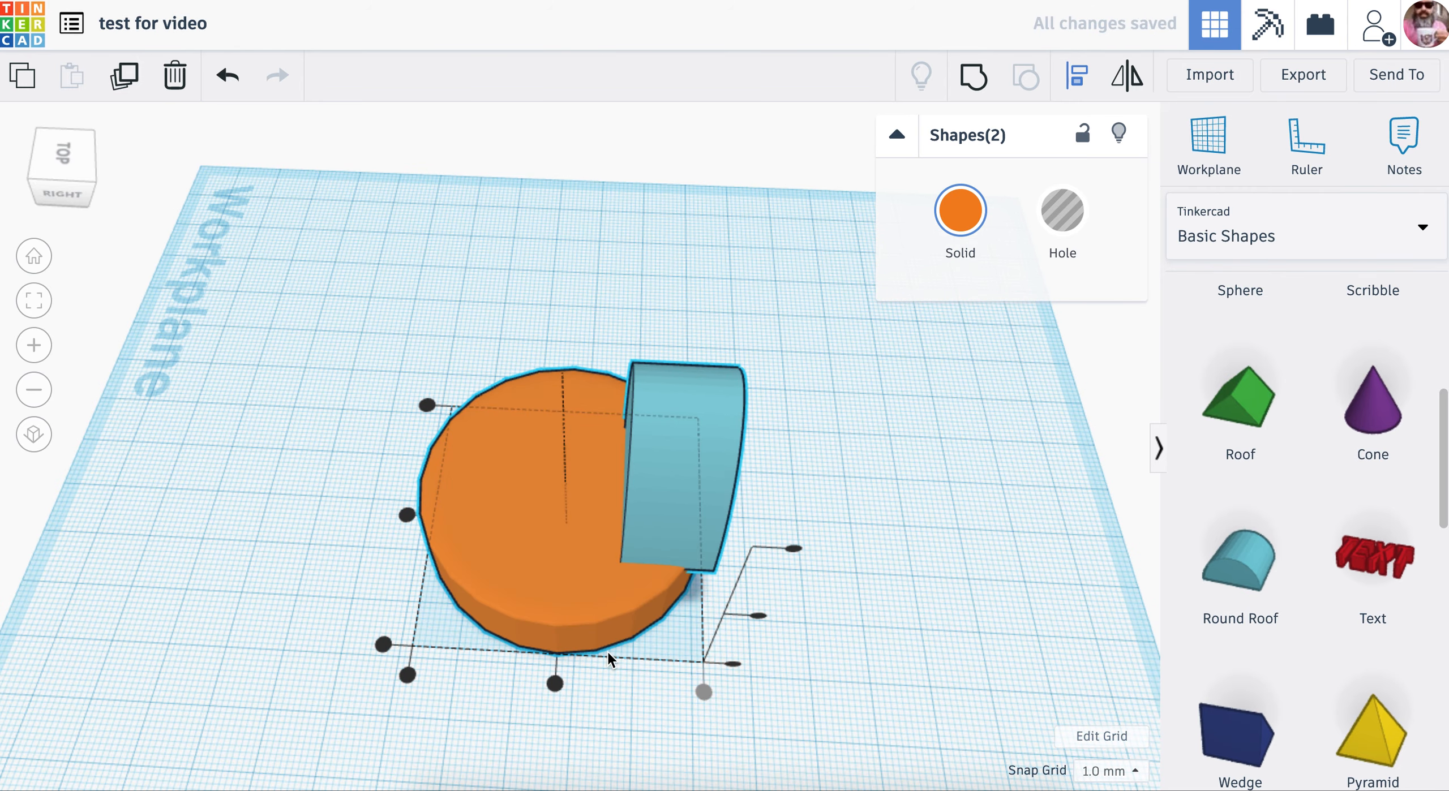
pyautogui.click(389, 643)
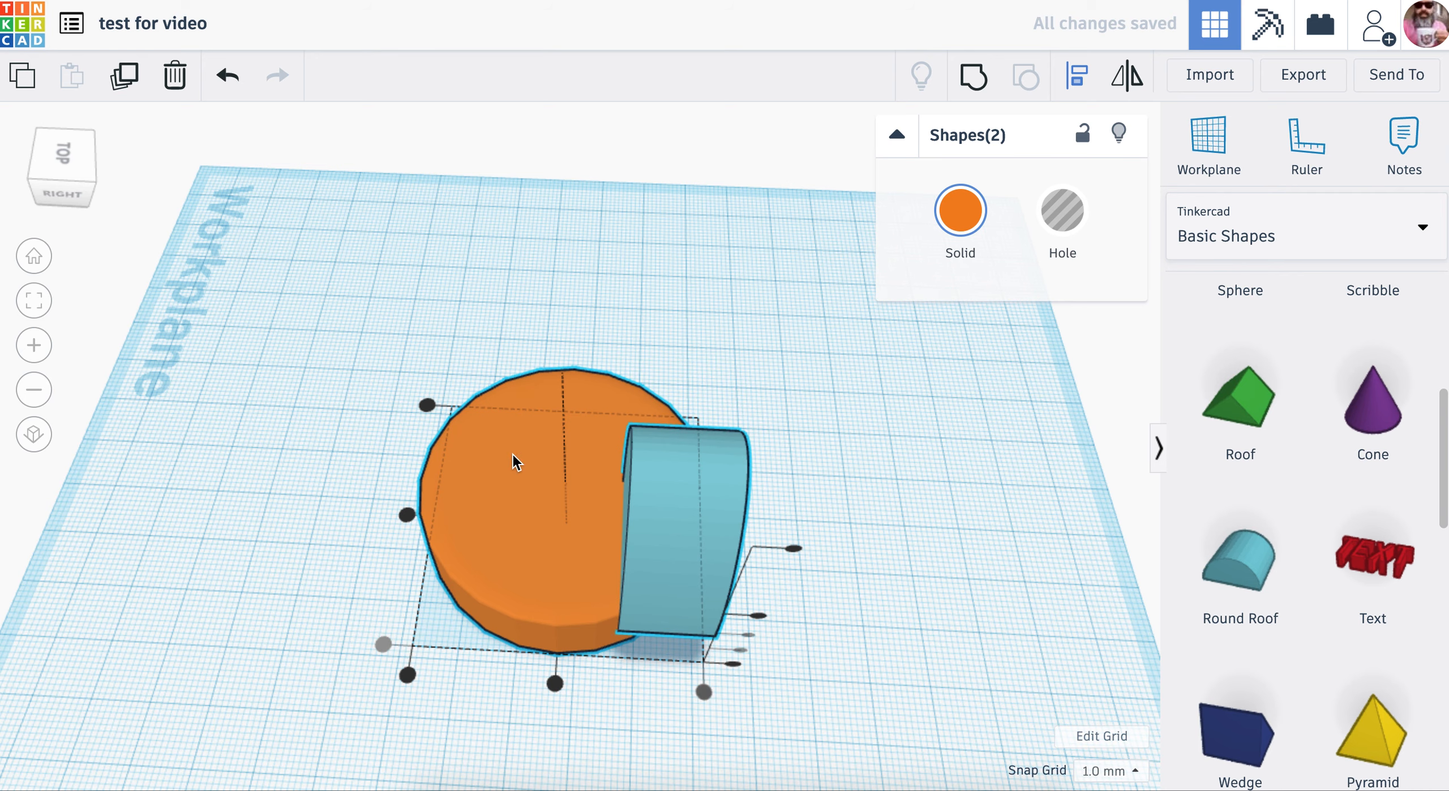
# - Align the round roof to the middle of the cylinder in both horizontal directions
pyautogui.scroll(-2, 552, 684)
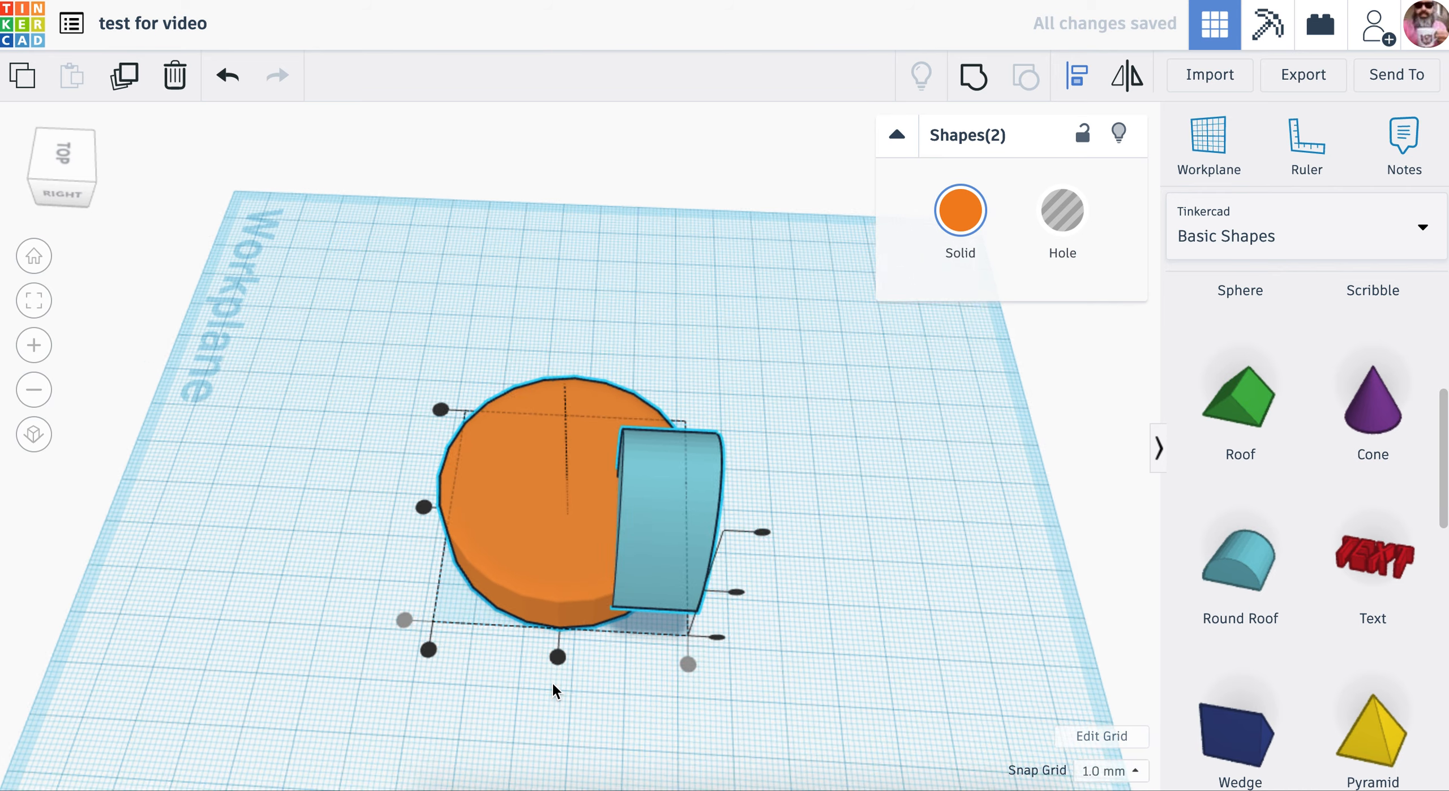
pyautogui.scroll(3, 558, 660)
pyautogui.scroll(-3, 558, 660)
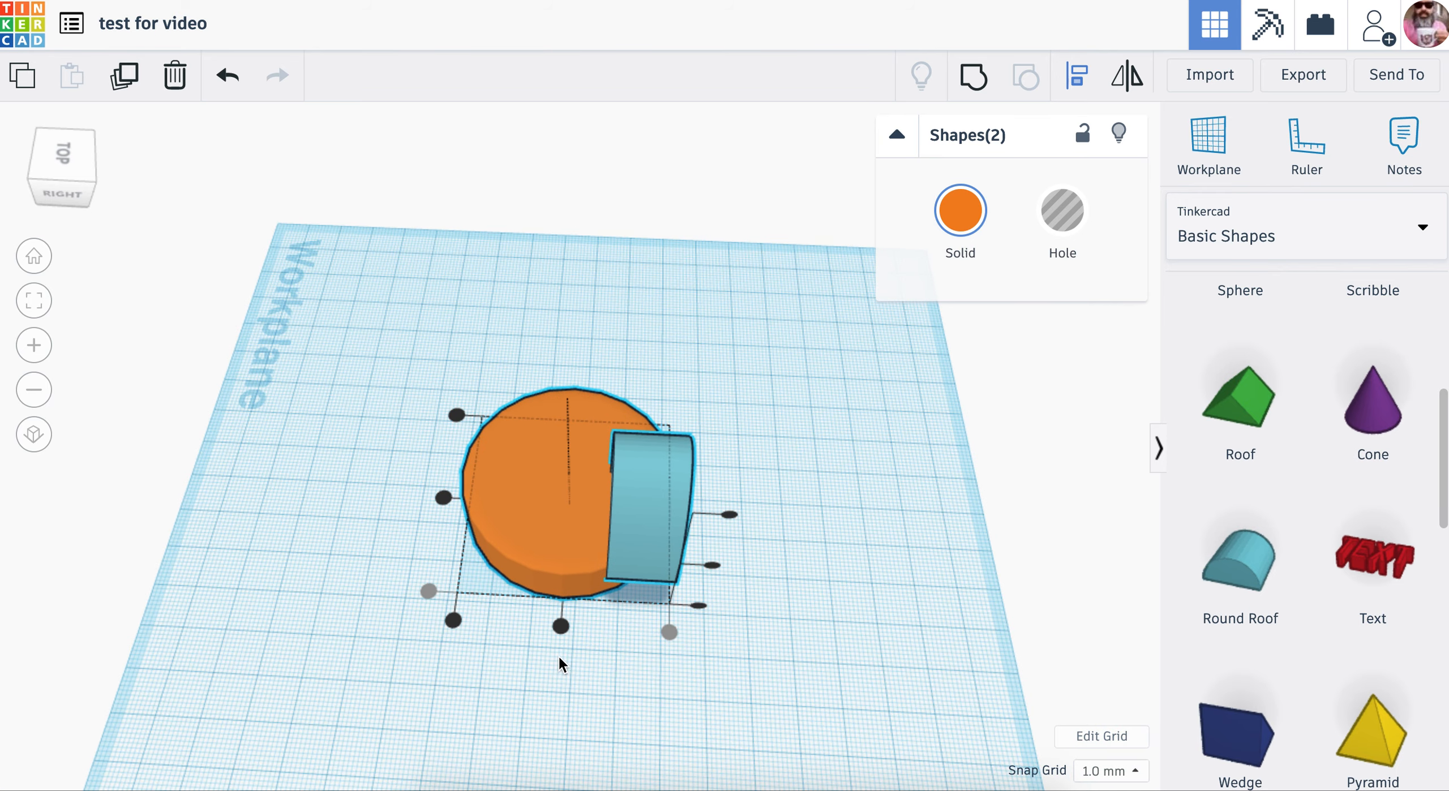
pyautogui.click(561, 626)
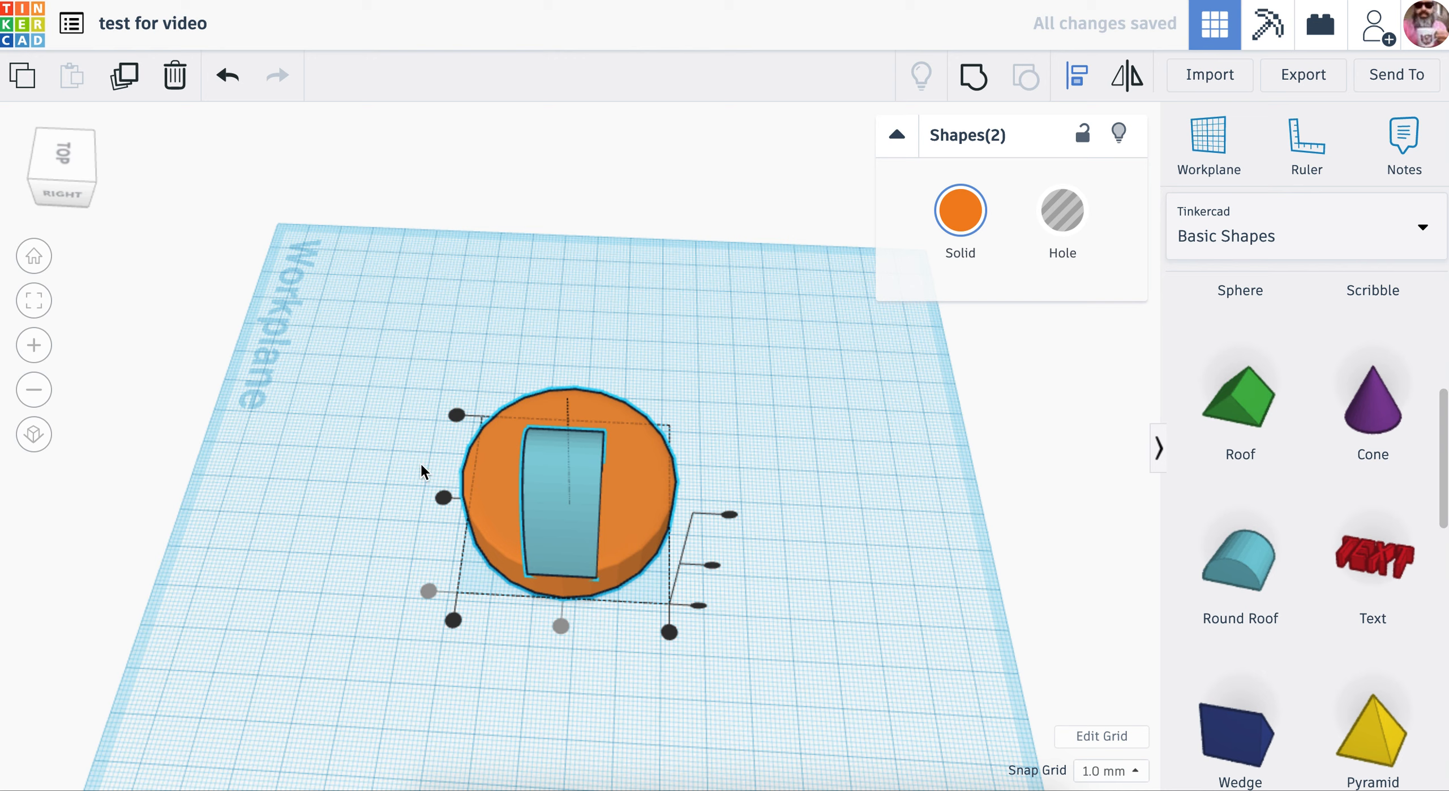
pyautogui.click(445, 500)
pyautogui.moveTo(718, 564); pyautogui.dragTo(590, 599, button='right')
pyautogui.scroll(-3, 803, 546)
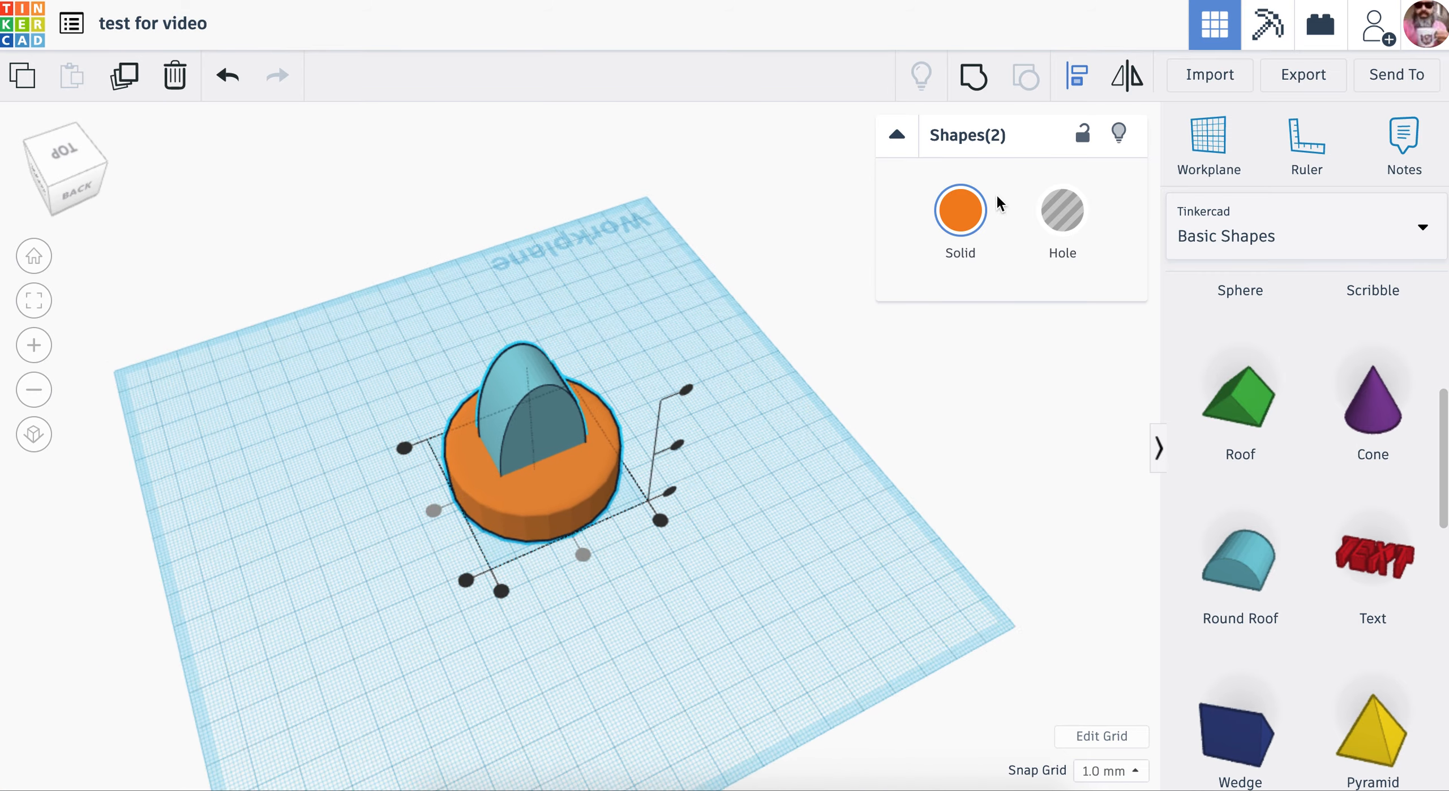
pyautogui.scroll(4, 774, 565)
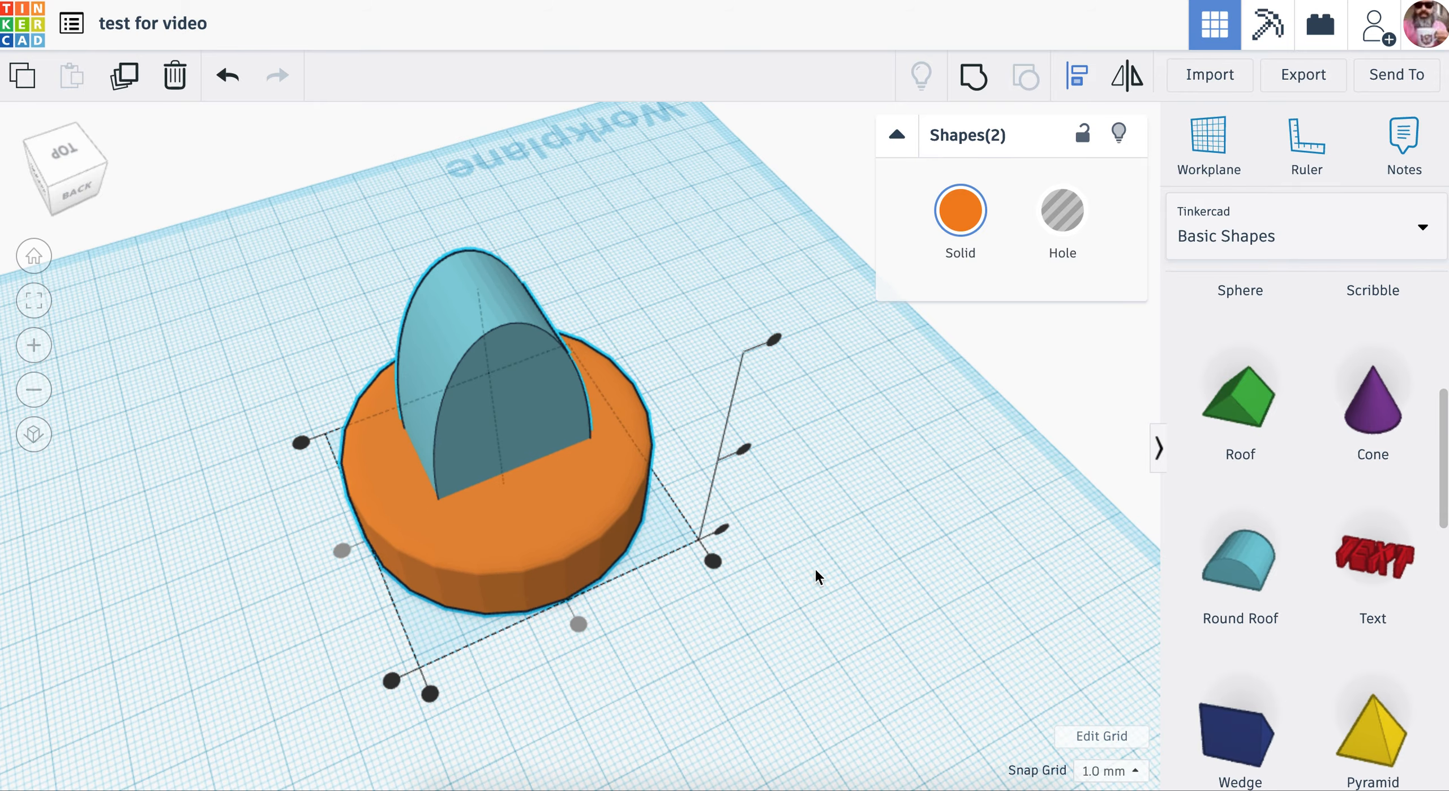
# - Resize the cylinder's base to 40 mm by 40 mm
pyautogui.click(880, 576)
pyautogui.moveTo(721, 543); pyautogui.dragTo(677, 572, button='right')
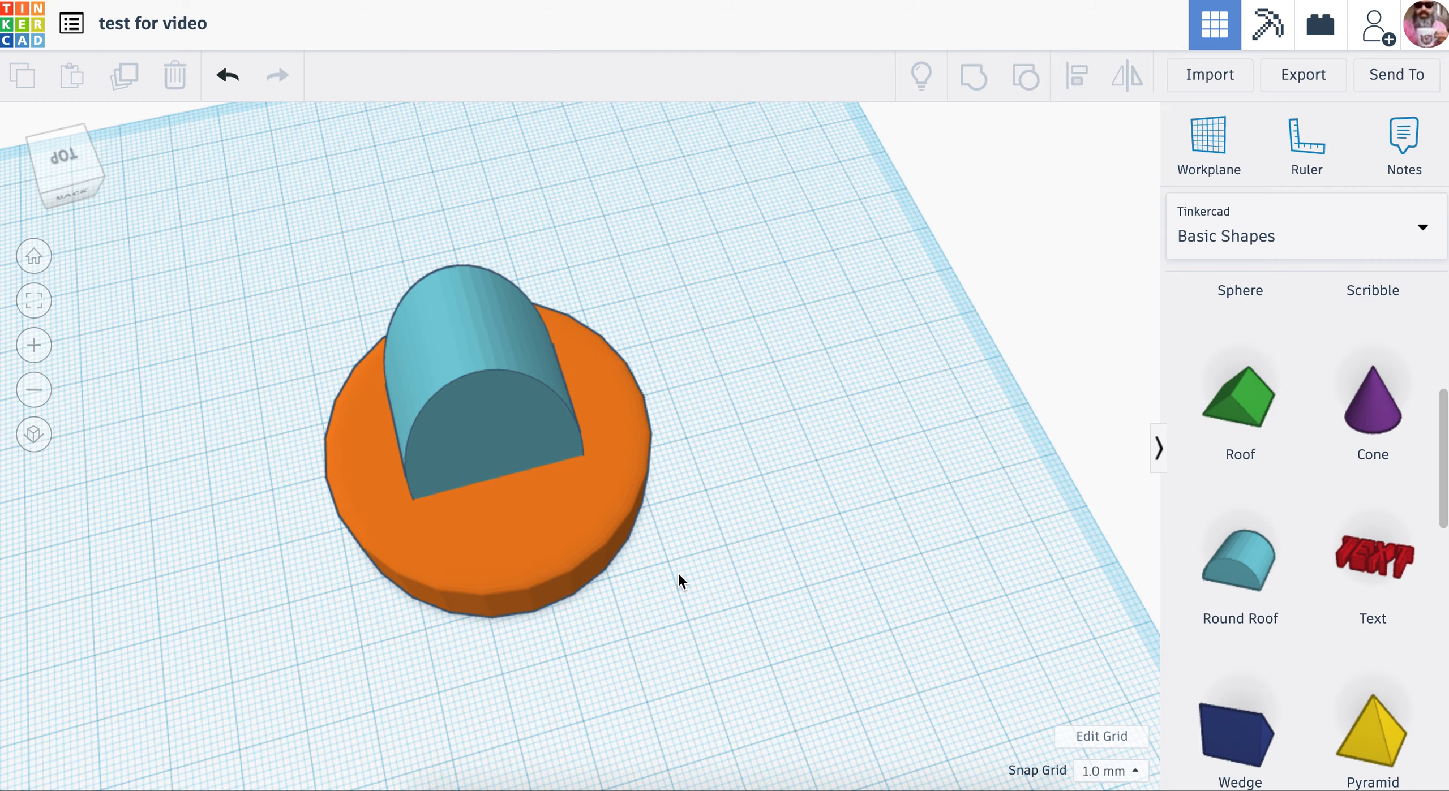
pyautogui.moveTo(578, 524); pyautogui.dragTo(514, 475, button='right')
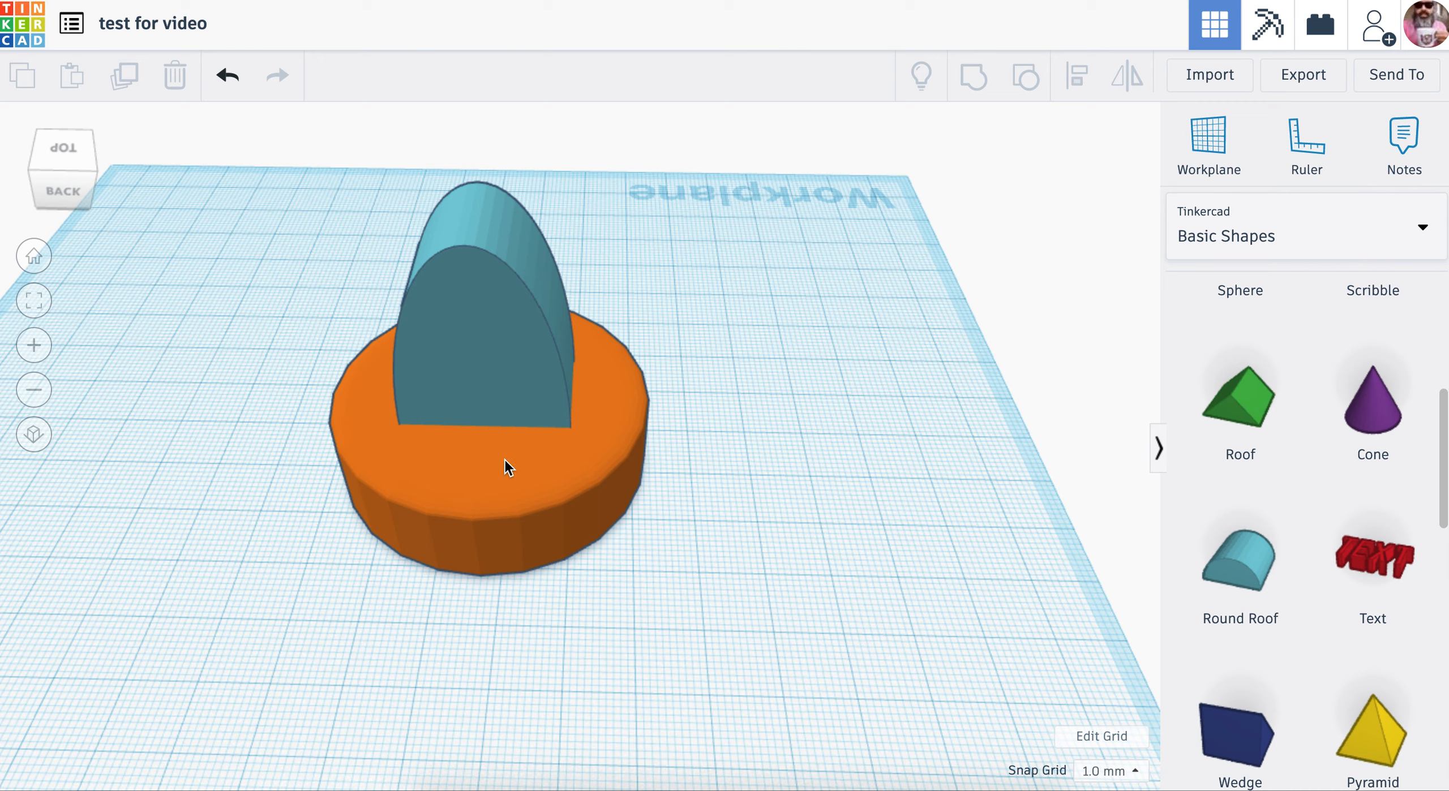
pyautogui.click(505, 462)
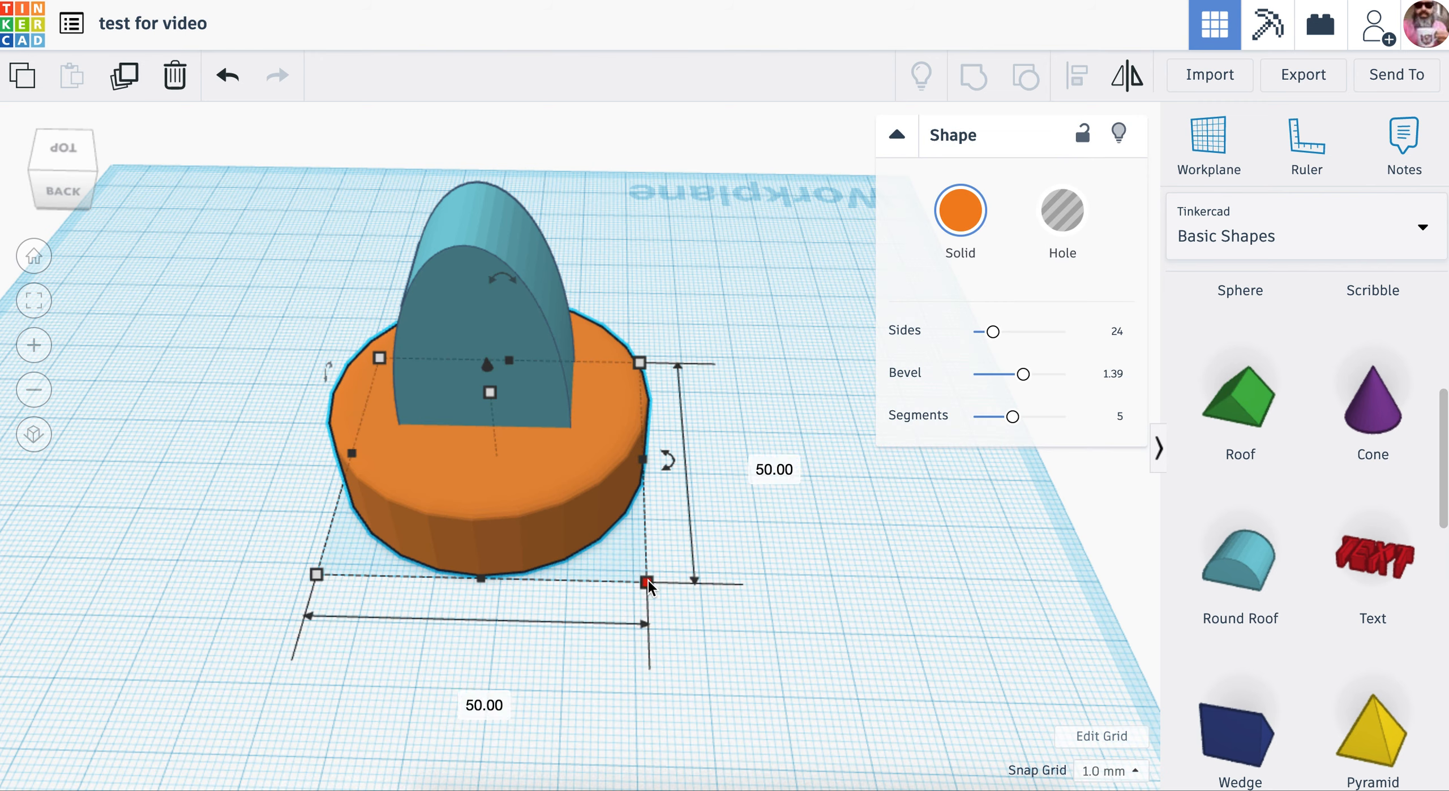
pyautogui.moveTo(646, 583); pyautogui.dragTo(629, 552)
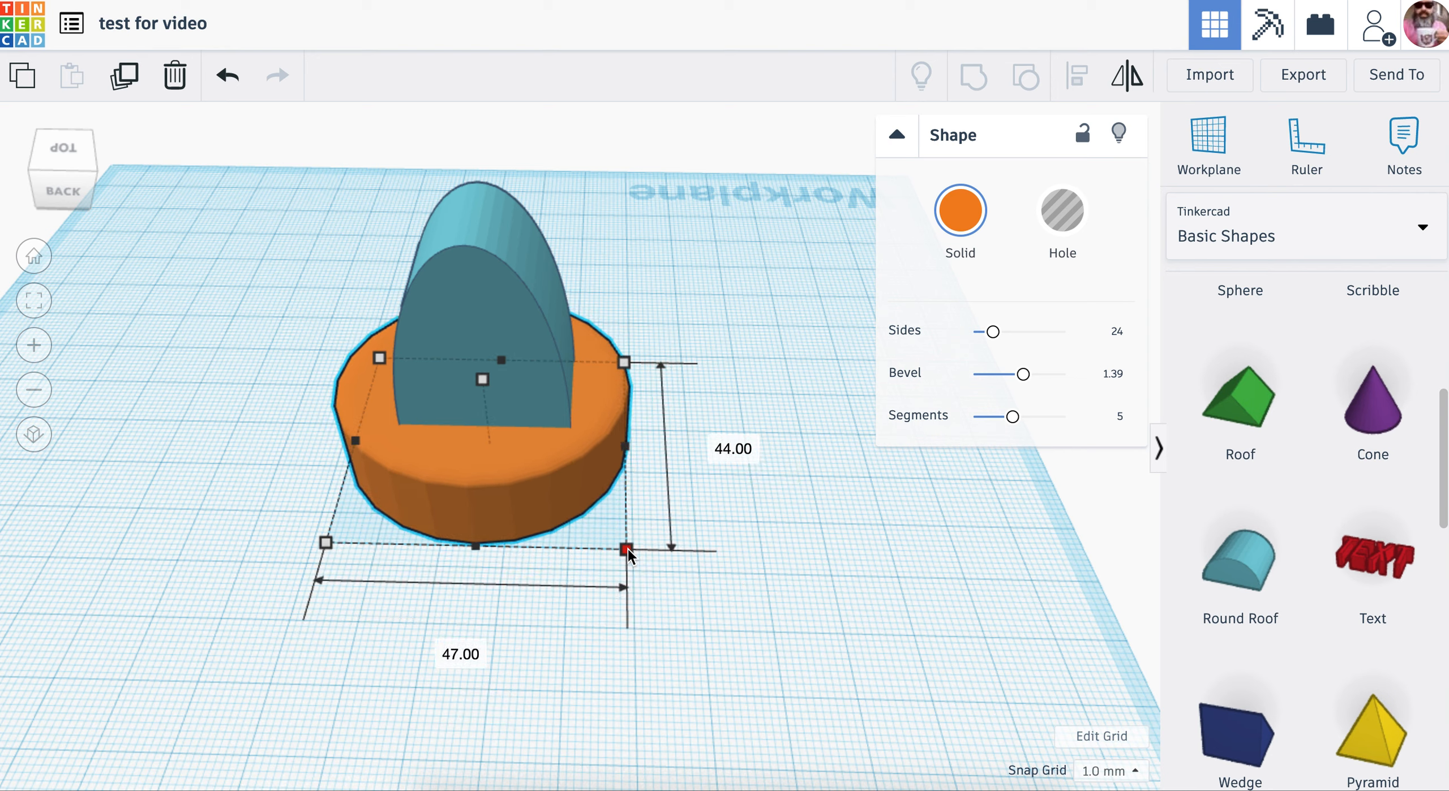
pyautogui.click(728, 450)
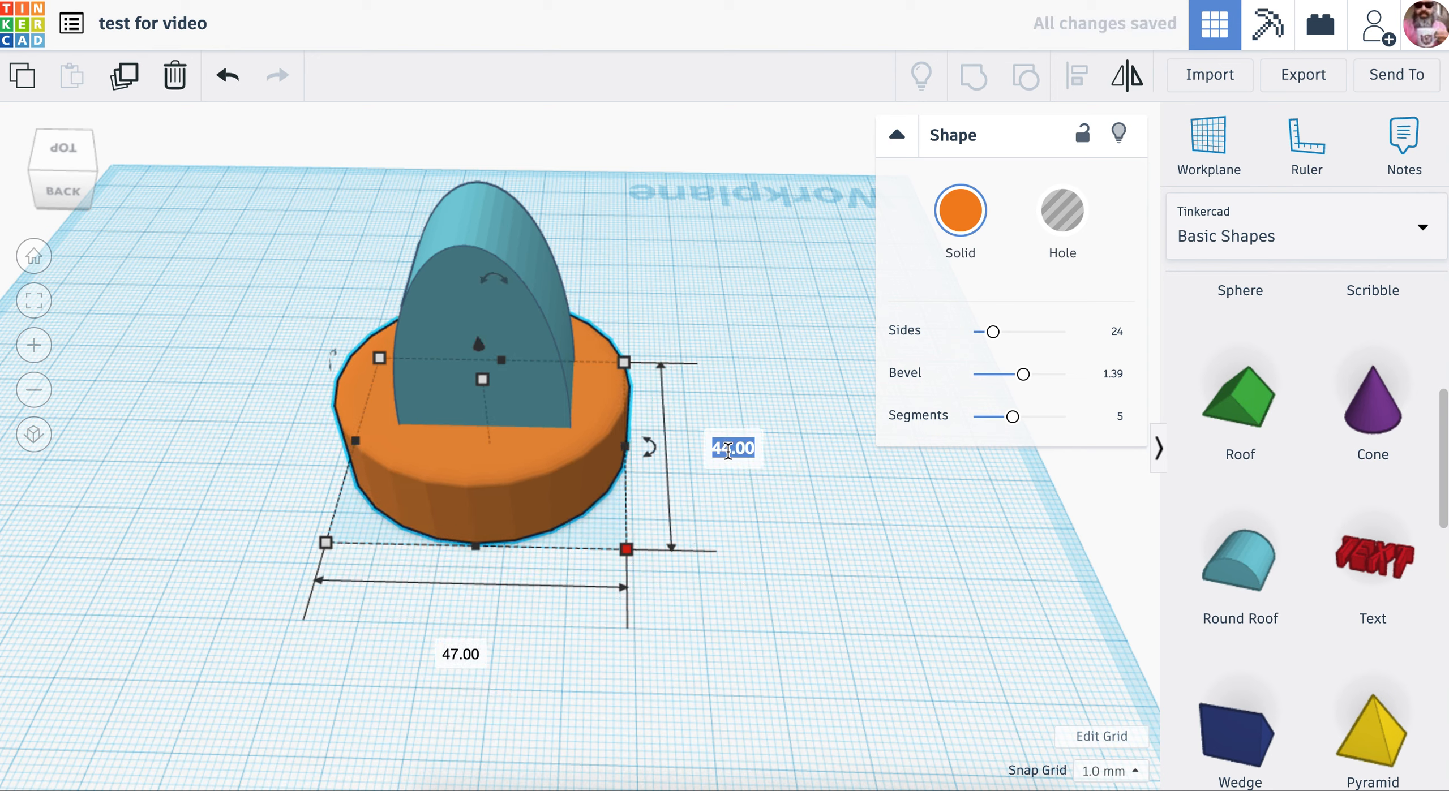
pyautogui.write('40')
pyautogui.click(460, 653)
pyautogui.write('40')
pyautogui.press('Return')
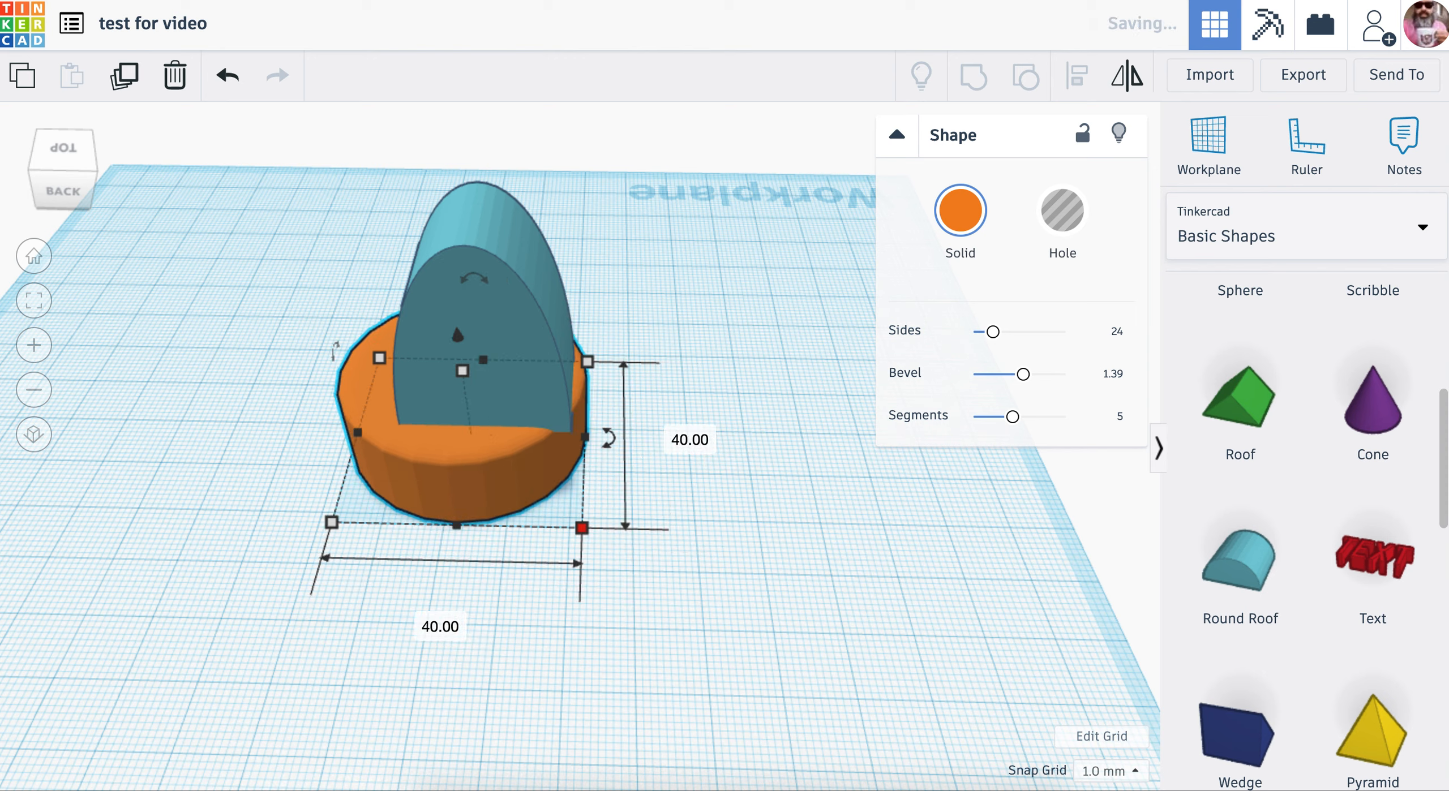
# - Select both shapes and centre the round roof on the resized cylinder with Align
pyautogui.click(767, 542)
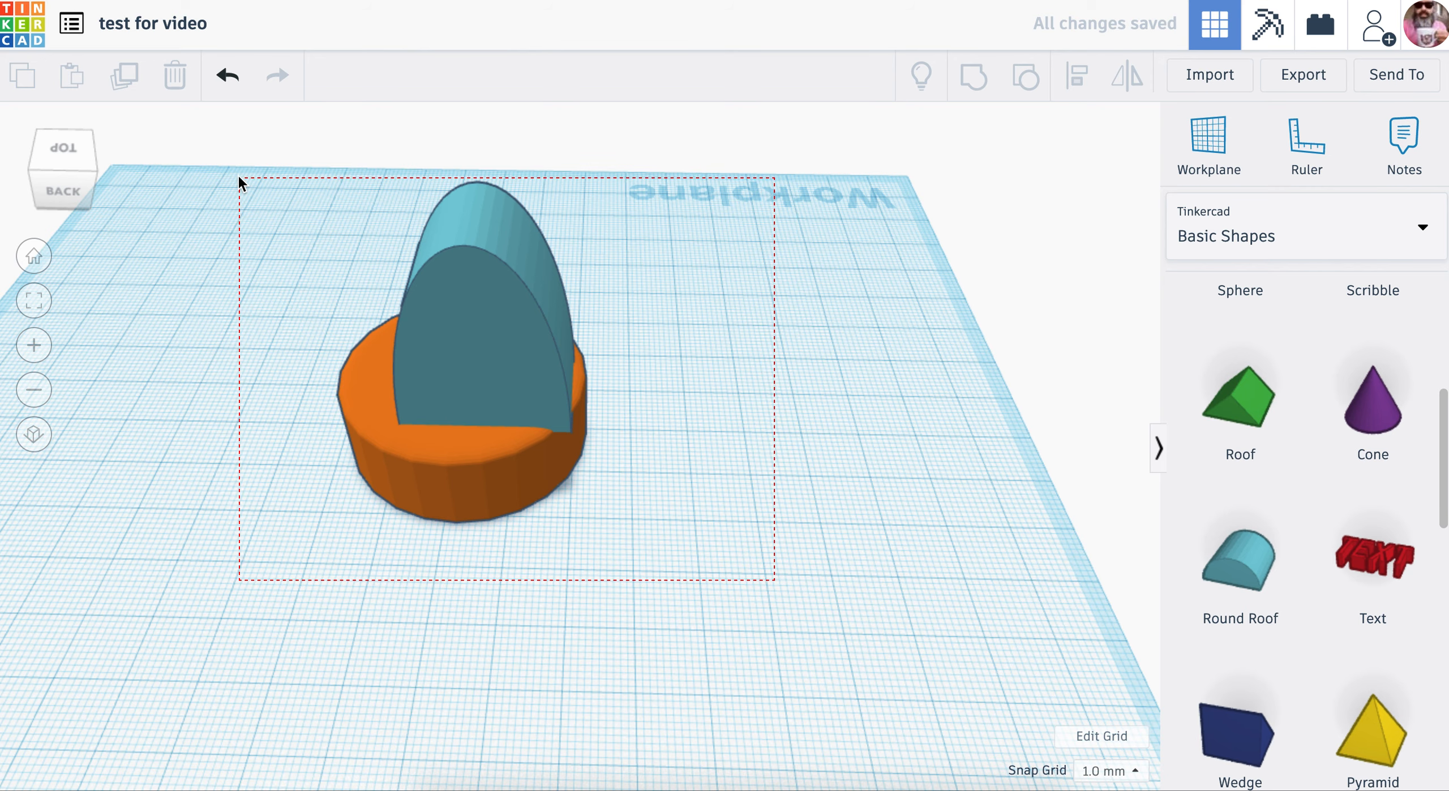
pyautogui.moveTo(239, 180); pyautogui.dragTo(240, 184)
pyautogui.click(1077, 74)
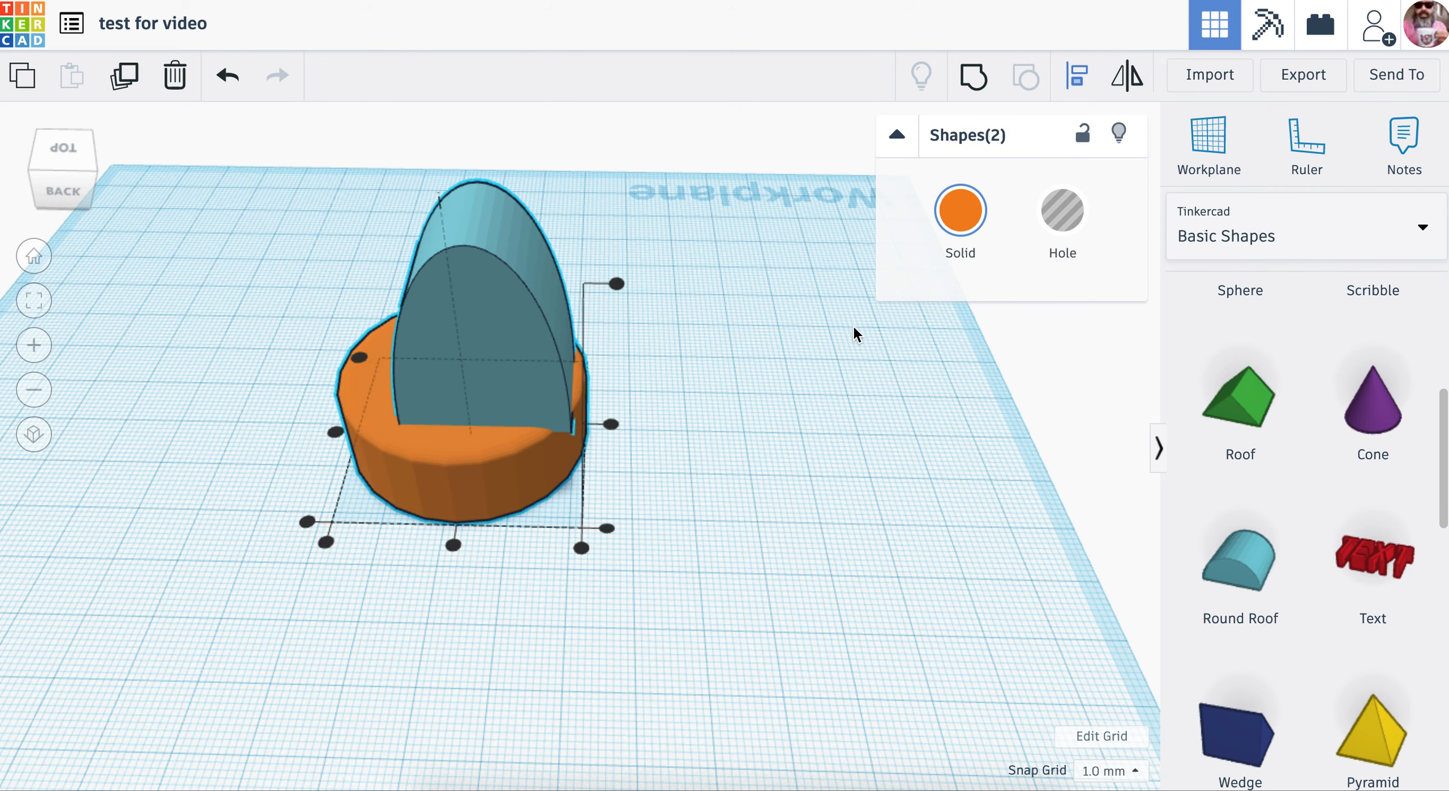
pyautogui.click(455, 544)
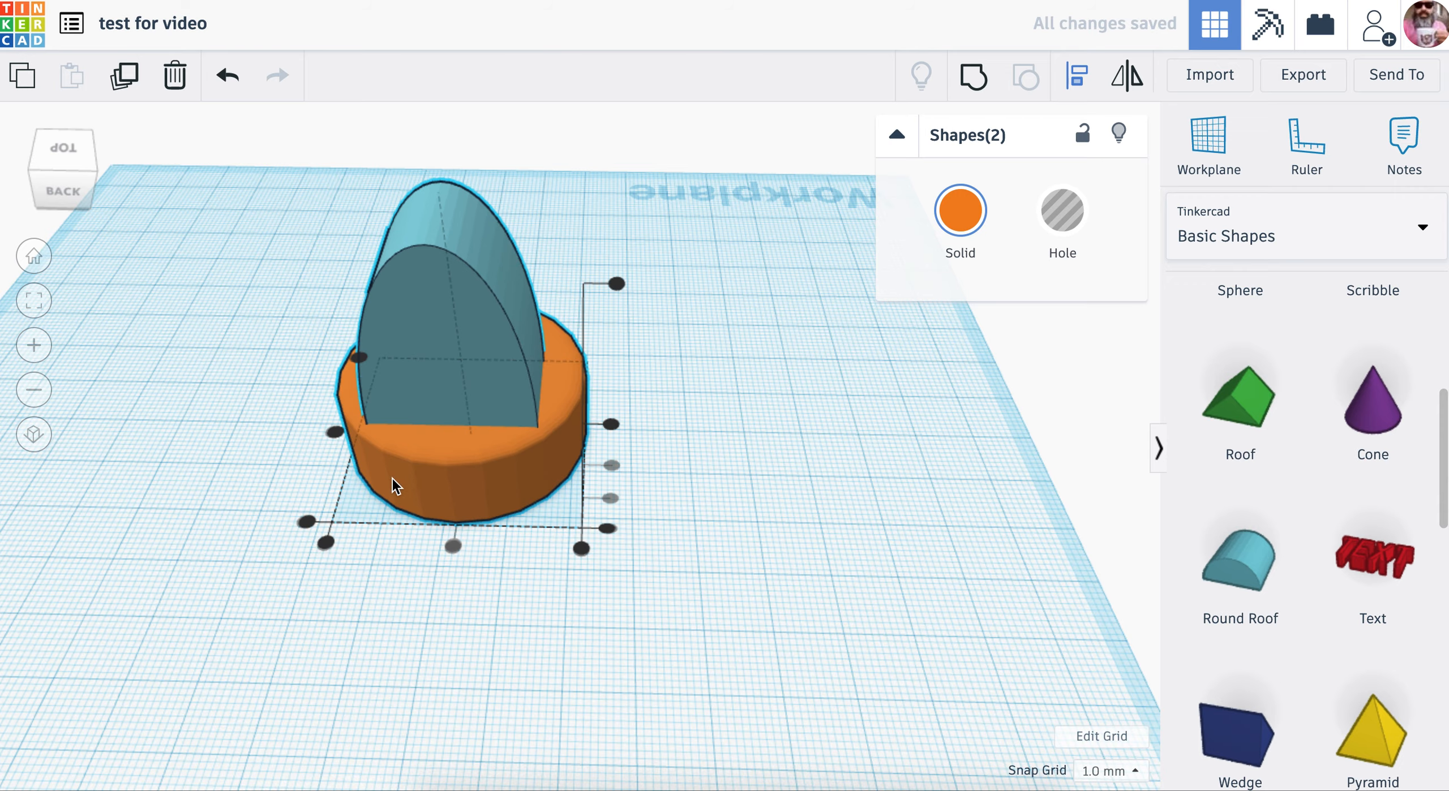
pyautogui.moveTo(335, 439); pyautogui.dragTo(696, 546, button='right')
pyautogui.click(715, 550)
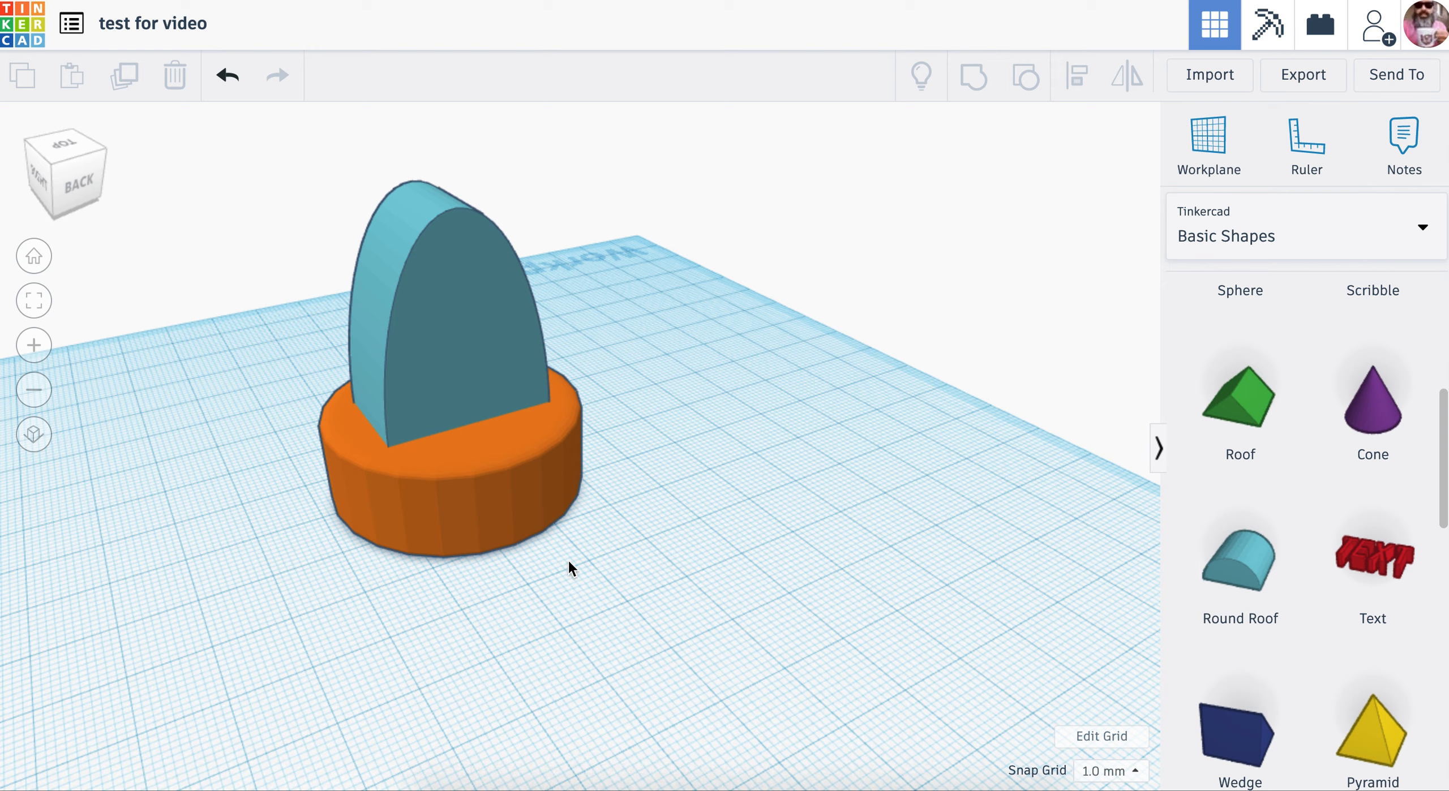
# - Group the cylinder and the round roof into one shape and deselect it
pyautogui.moveTo(250, 160); pyautogui.dragTo(250, 159)
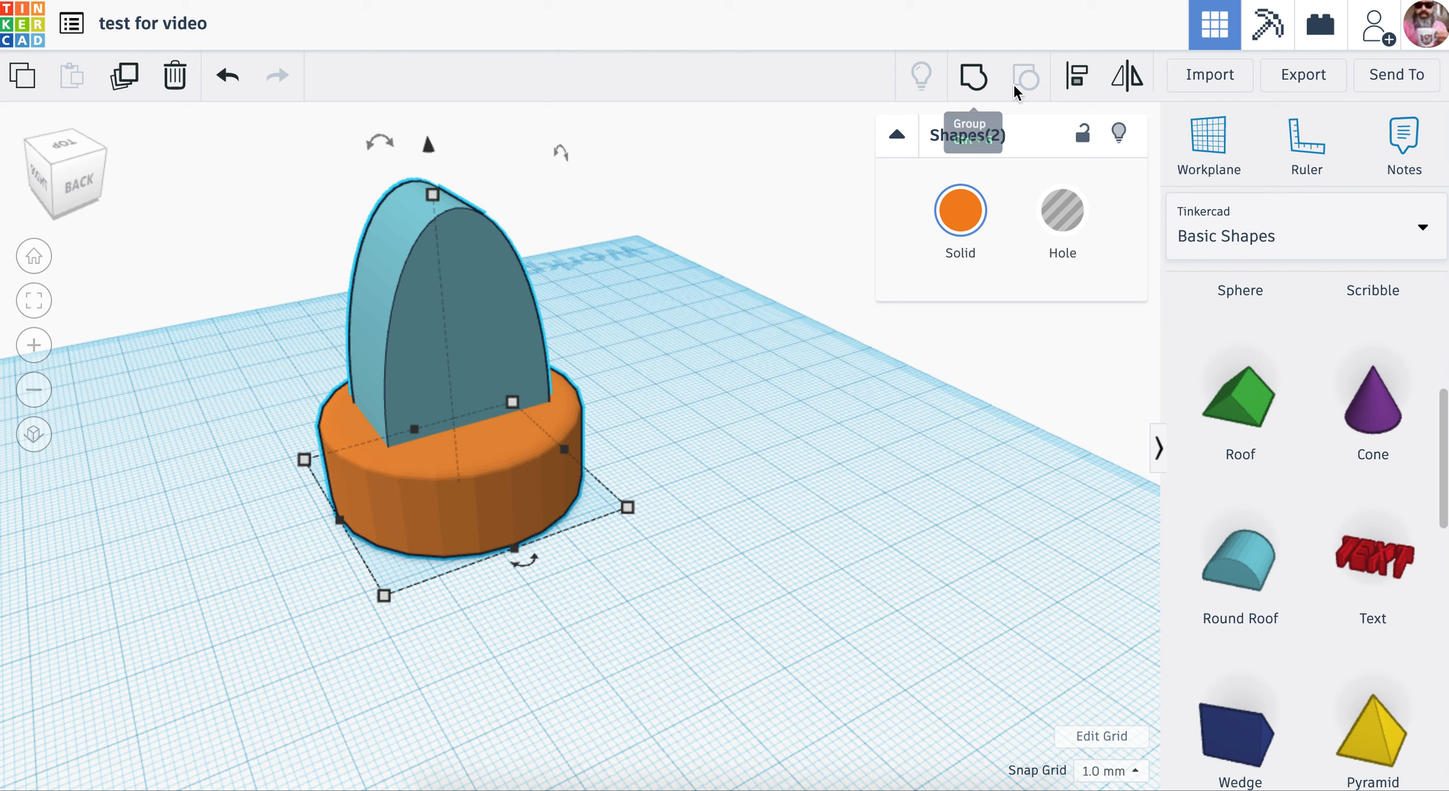
pyautogui.click(978, 79)
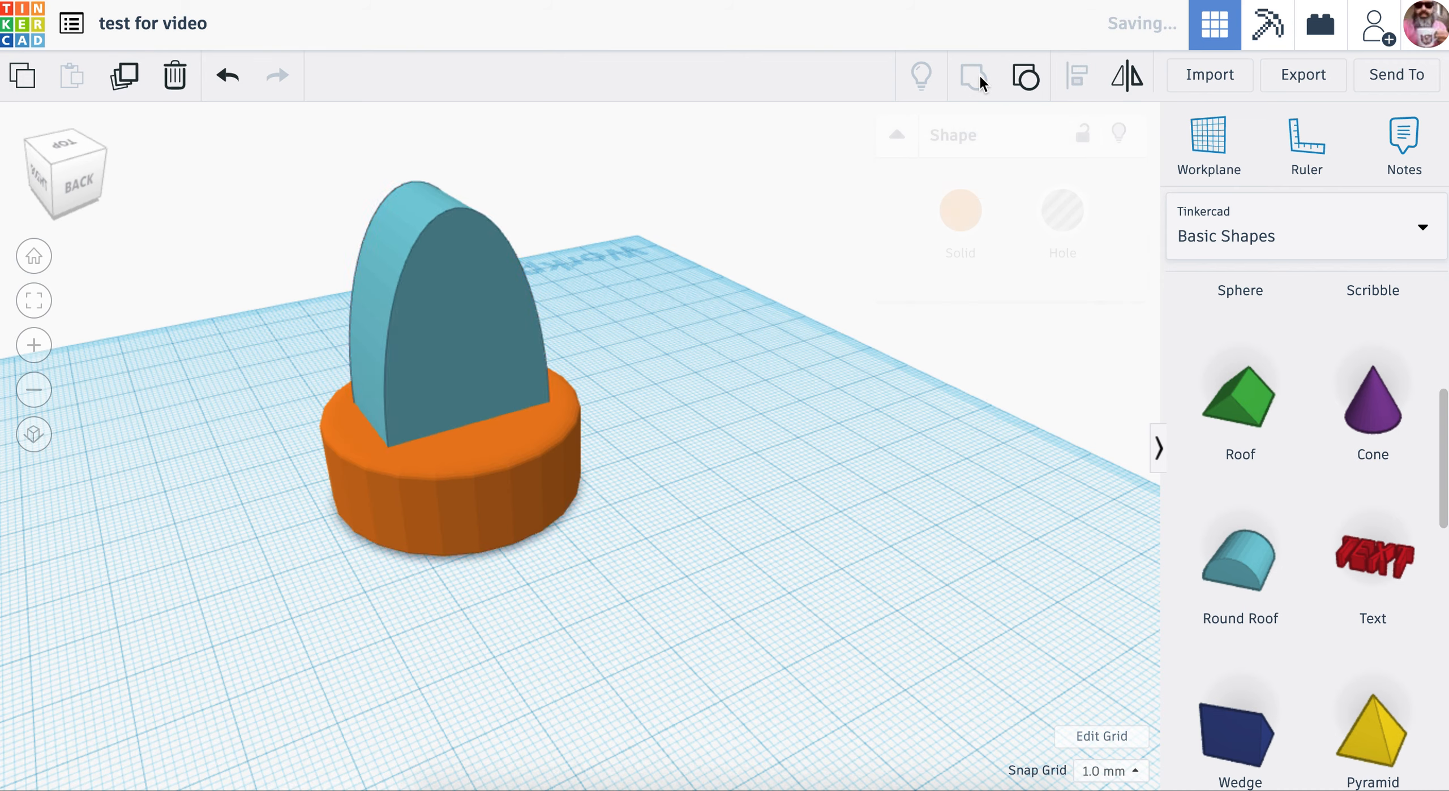
pyautogui.click(799, 395)
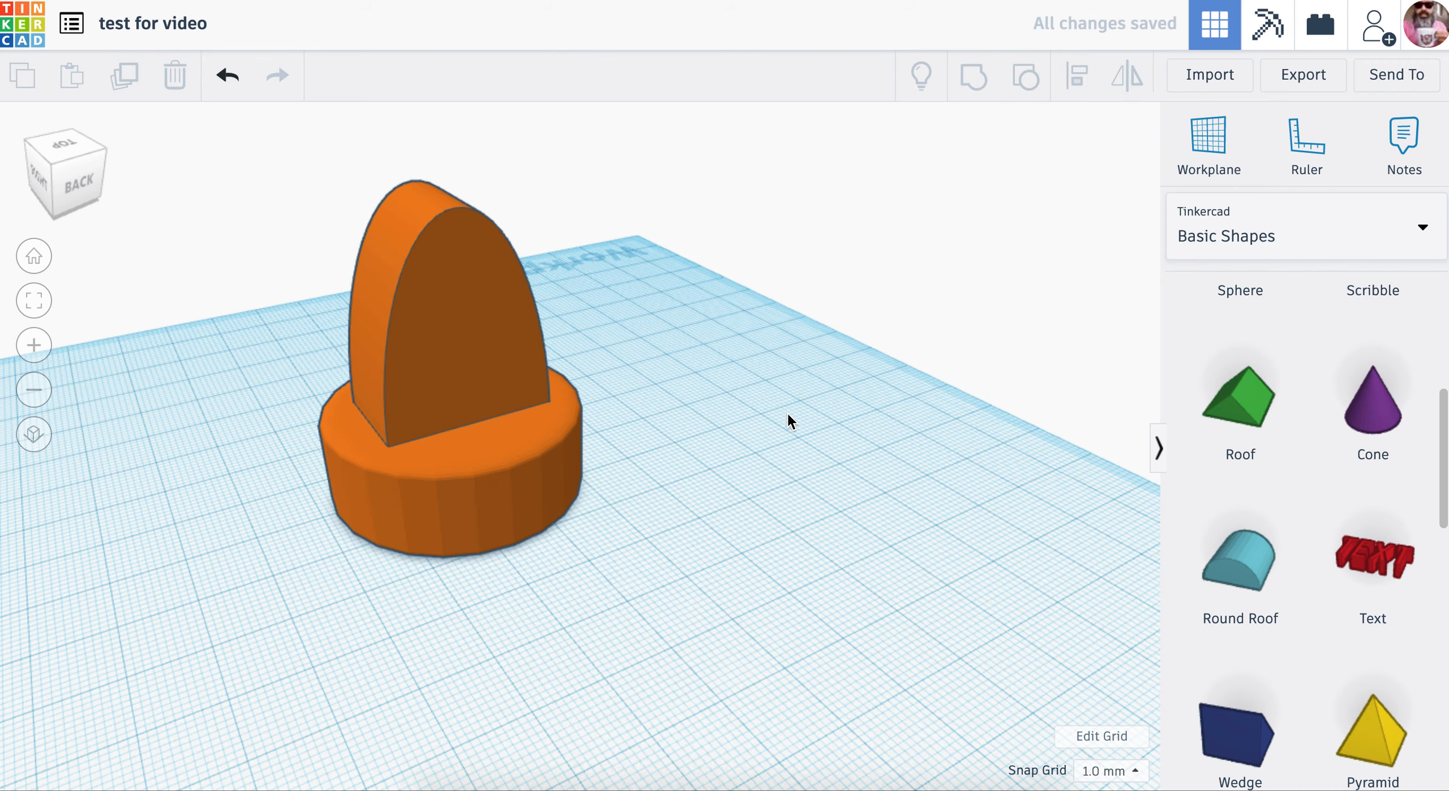
pyautogui.scroll(-2, 668, 421)
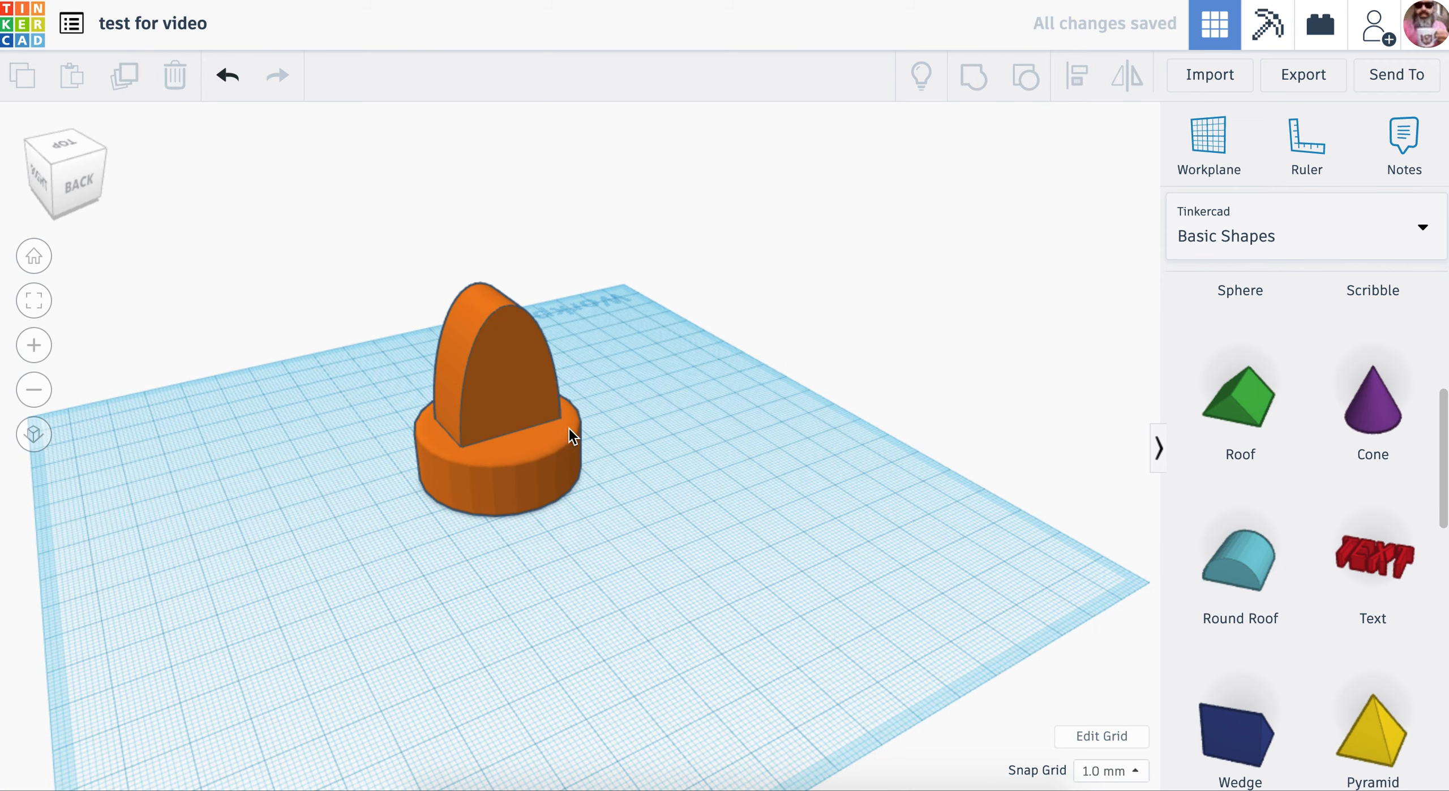
# - Stretch the base of the grouped cylinder and round roof slightly wider, then deselect it
pyautogui.scroll(-2, 644, 447)
pyautogui.scroll(2, 644, 447)
pyautogui.scroll(3, 643, 440)
pyautogui.moveTo(644, 444); pyautogui.dragTo(982, 500)
pyautogui.moveTo(761, 521); pyautogui.dragTo(610, 493, button='right')
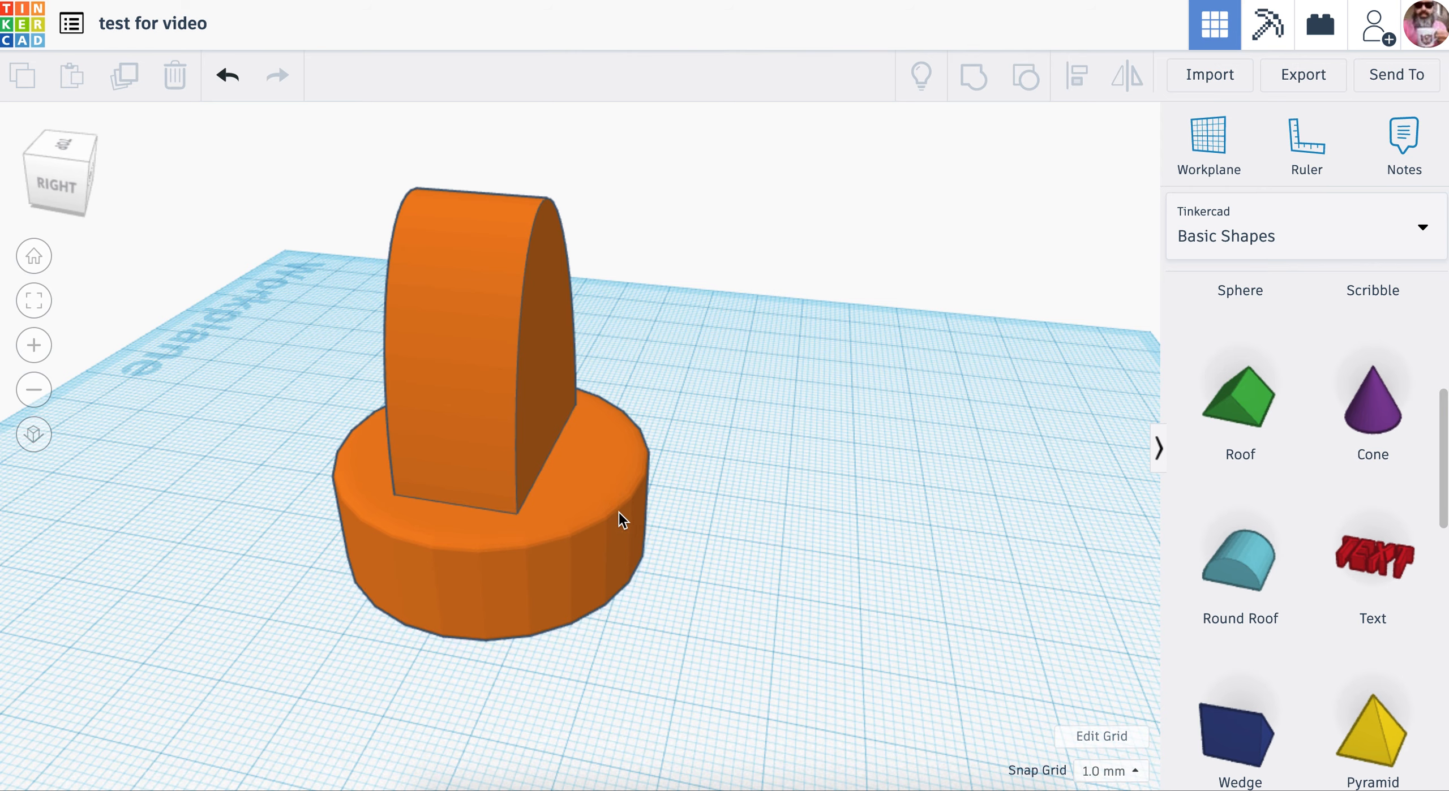
pyautogui.click(618, 512)
pyautogui.moveTo(666, 479)
pyautogui.mouseDown()
pyautogui.moveTo(753, 452)
pyautogui.moveTo(820, 409)
pyautogui.moveTo(629, 510)
pyautogui.moveTo(604, 541)
pyautogui.moveTo(640, 555)
pyautogui.moveTo(686, 494)
pyautogui.mouseUp()
pyautogui.click(858, 563)
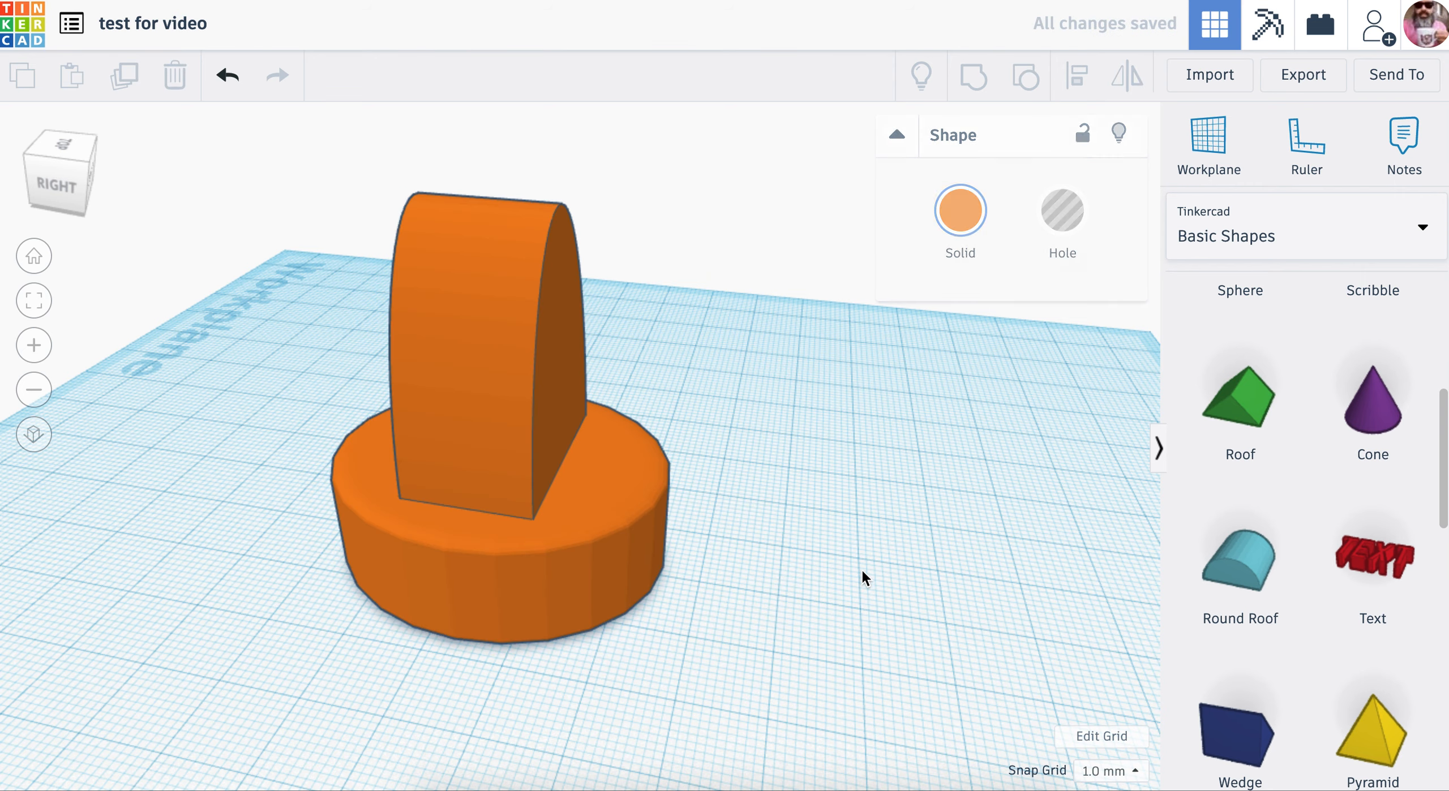
# - Select the grouped shape and find the Ungroup command, then deselect the shape and view it from behind
pyautogui.hotkey('ctrl', 'a')
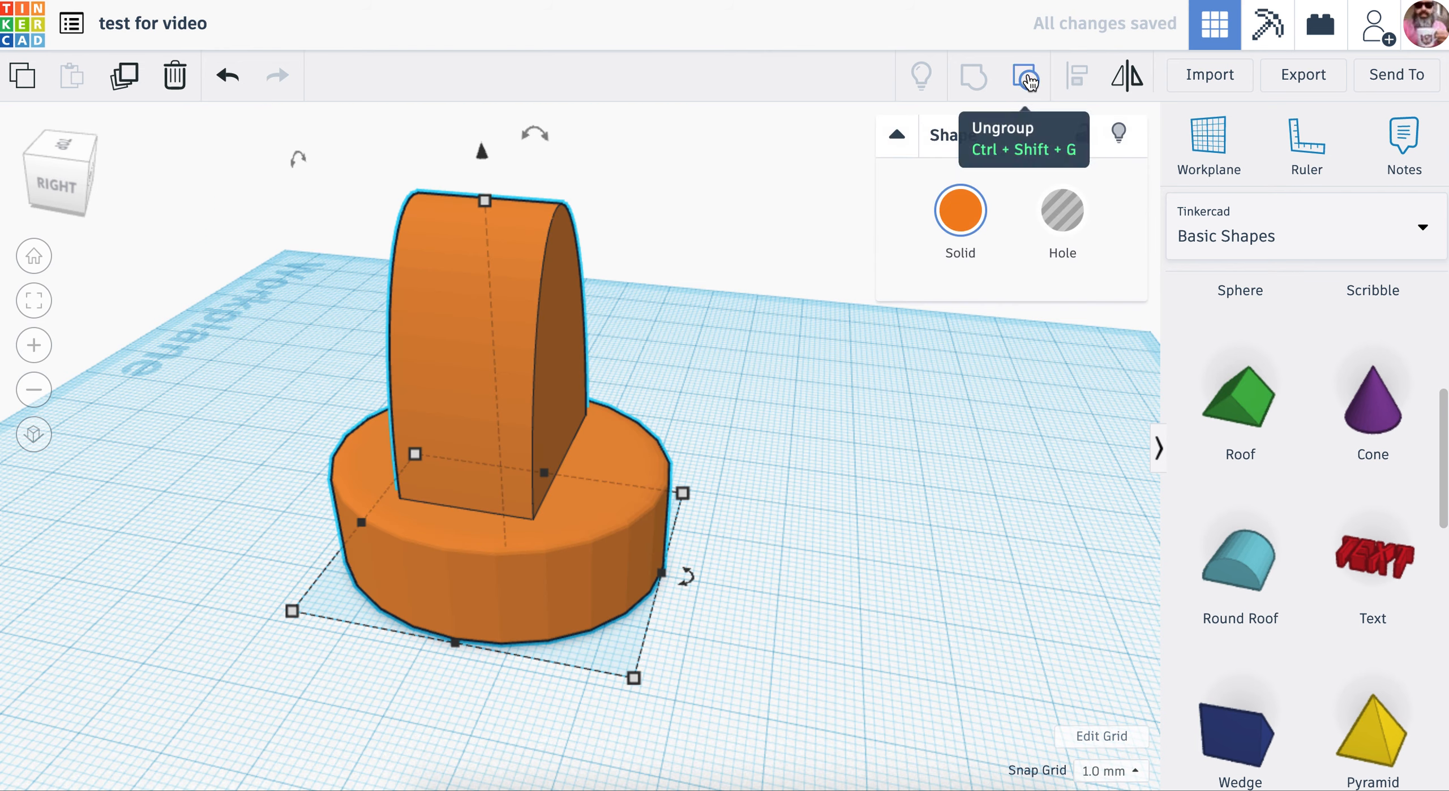
pyautogui.click(855, 535)
pyautogui.moveTo(867, 538); pyautogui.dragTo(760, 537)
pyautogui.moveTo(760, 537); pyautogui.dragTo(663, 549, button='right')
# - Place a solid red box beside the grouped shape and enlarge it, making one side of its base about 27 mm
pyautogui.scroll(8, 1315, 591)
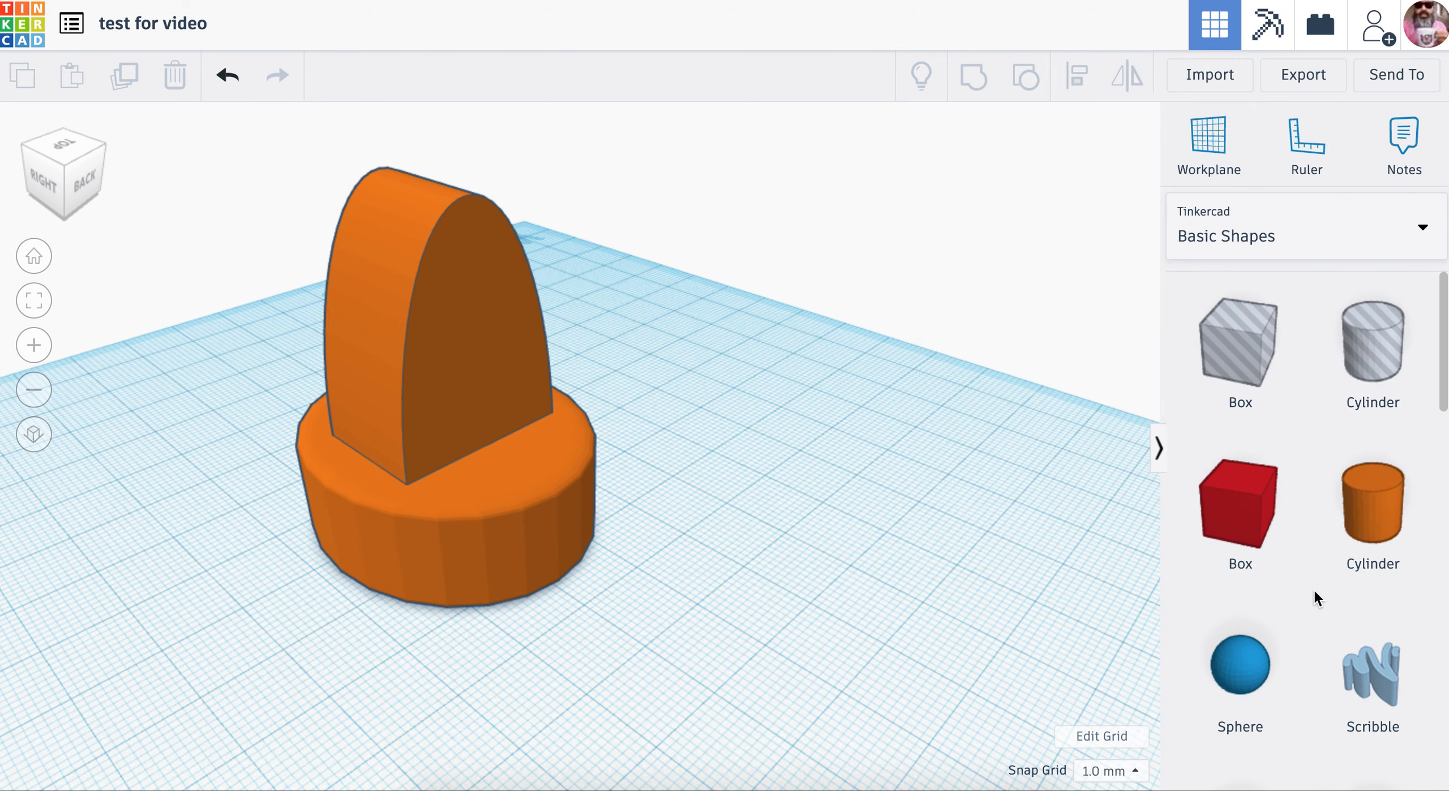
pyautogui.moveTo(1255, 517); pyautogui.dragTo(961, 464)
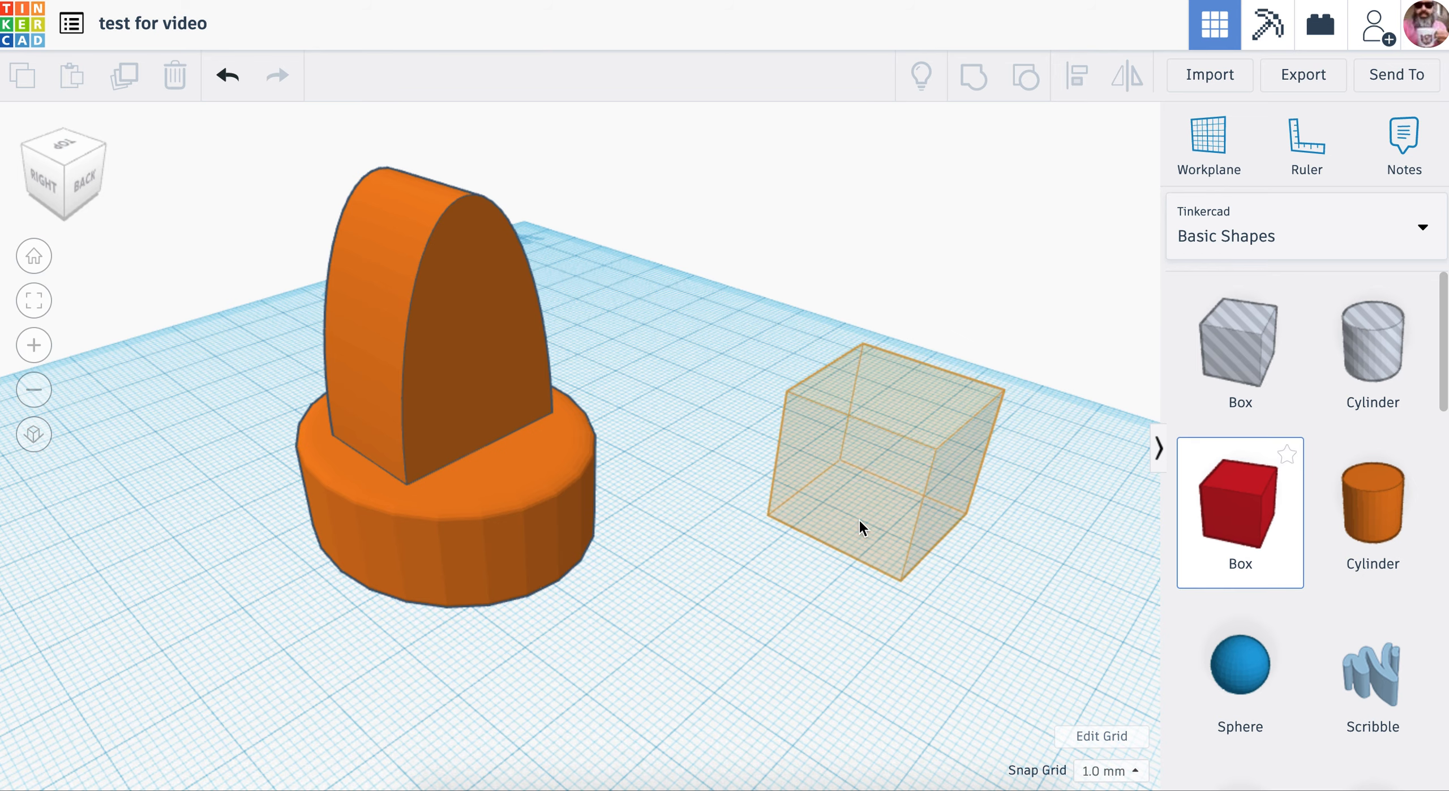
pyautogui.scroll(-4, 821, 546)
pyautogui.click(821, 547)
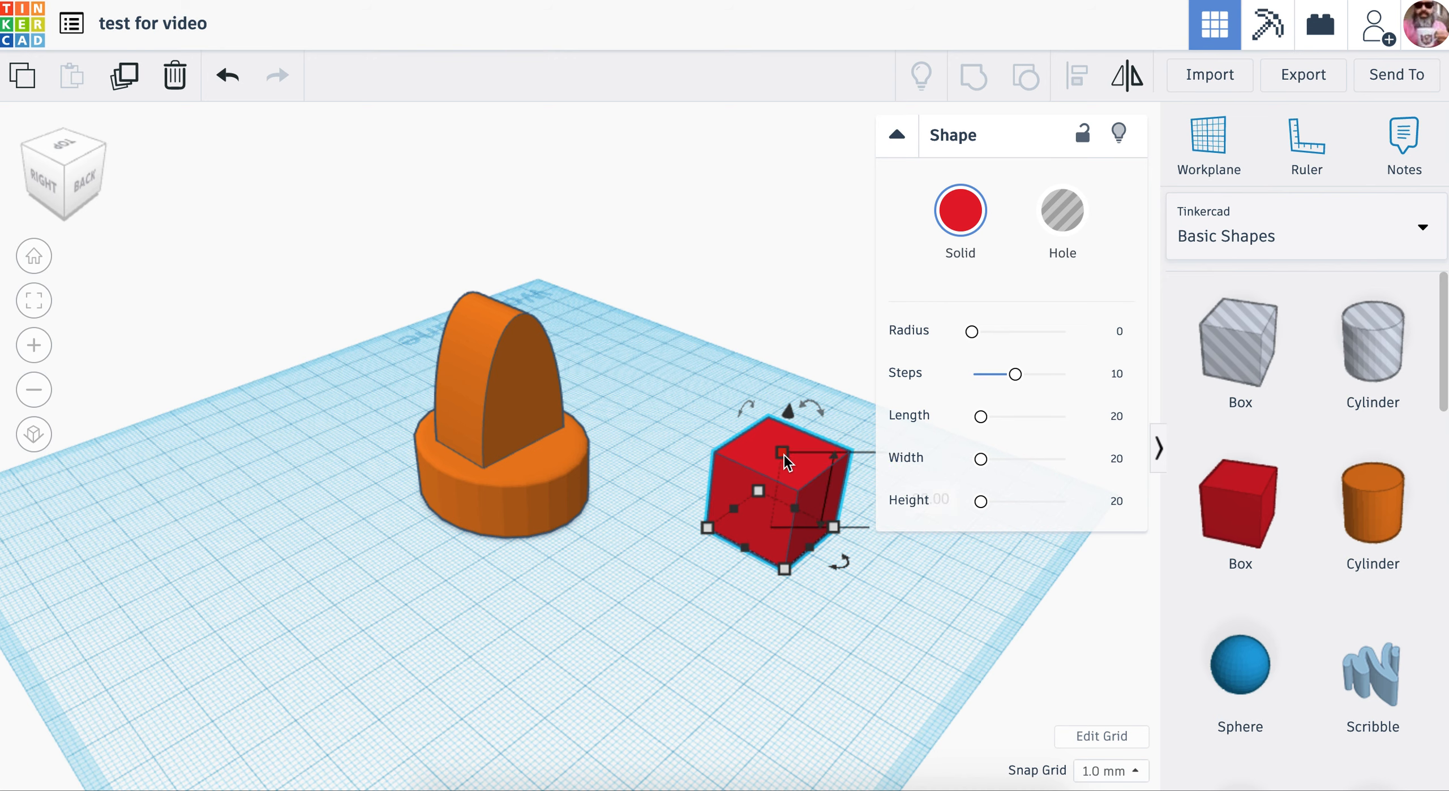
pyautogui.moveTo(780, 454)
pyautogui.mouseDown()
pyautogui.moveTo(790, 392)
pyautogui.moveTo(785, 428)
pyautogui.mouseUp()
pyautogui.moveTo(758, 488); pyautogui.dragTo(697, 547)
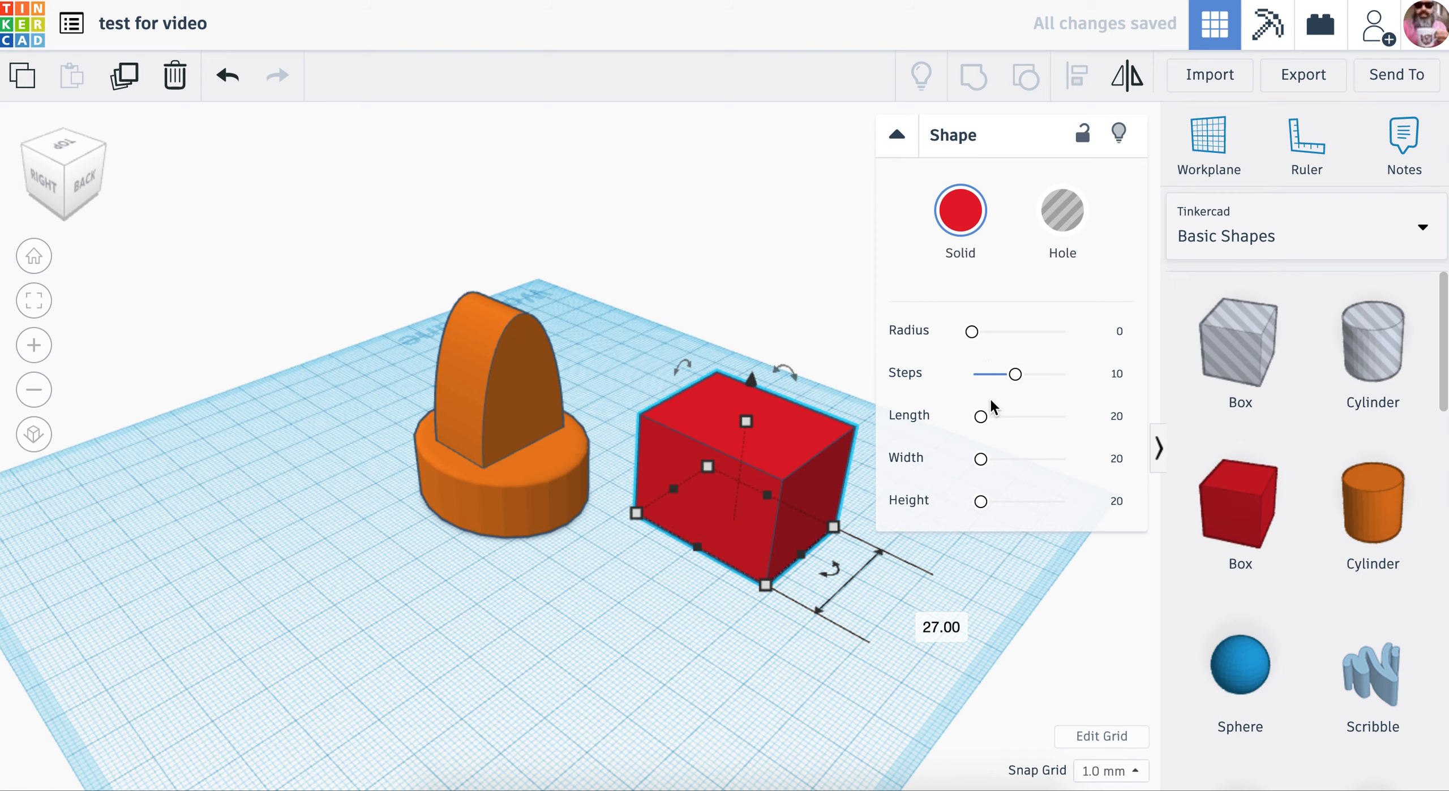
# - Round the box with a radius of 6.55 and 6 steps, and set length 26.52, width 28.82 and height 21.93
pyautogui.moveTo(971, 332); pyautogui.dragTo(994, 333)
pyautogui.scroll(-2, 919, 556)
pyautogui.scroll(4, 919, 556)
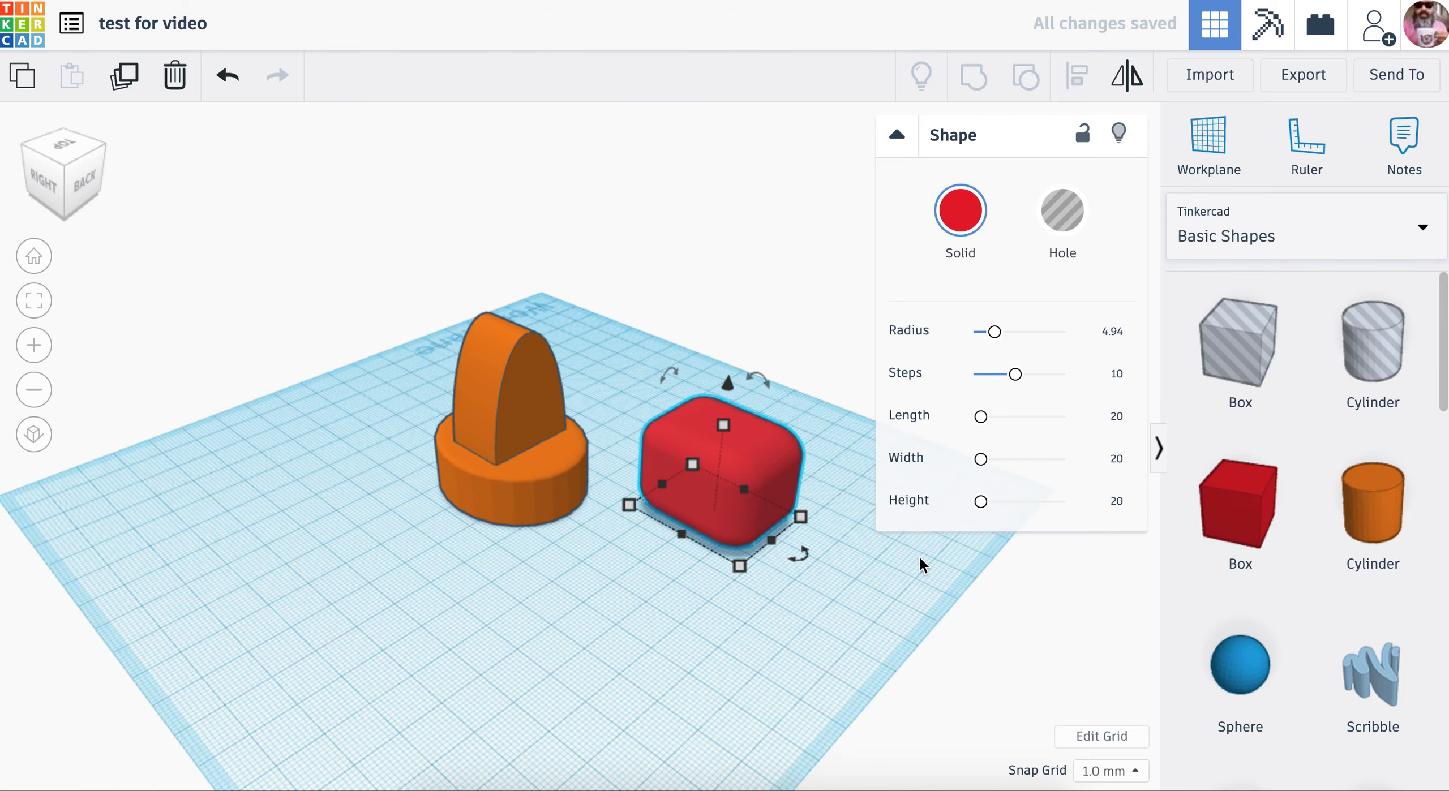
pyautogui.moveTo(919, 556); pyautogui.dragTo(767, 561, button='right')
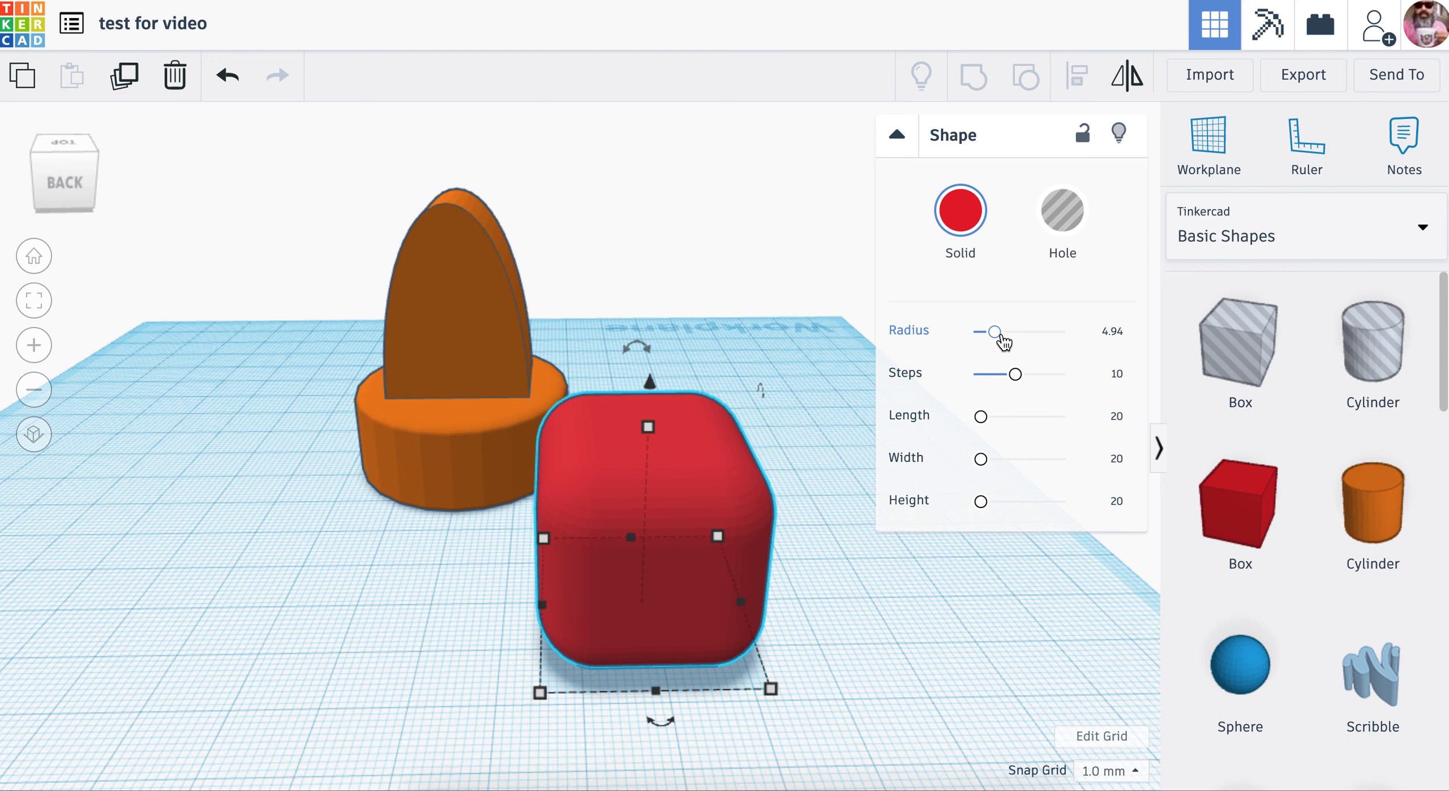
pyautogui.moveTo(999, 336); pyautogui.dragTo(1007, 336)
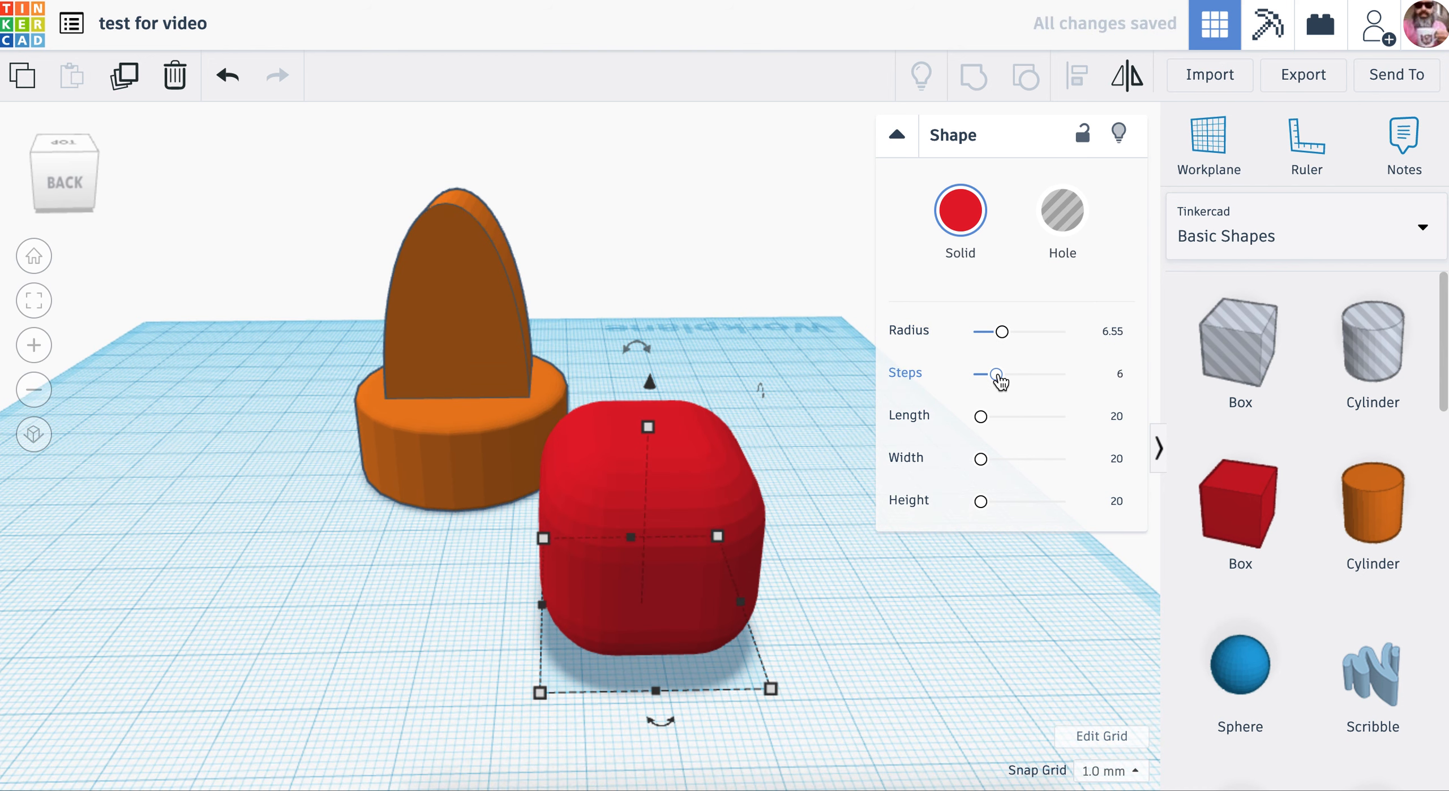
pyautogui.moveTo(999, 376); pyautogui.dragTo(981, 503)
pyautogui.click(983, 417)
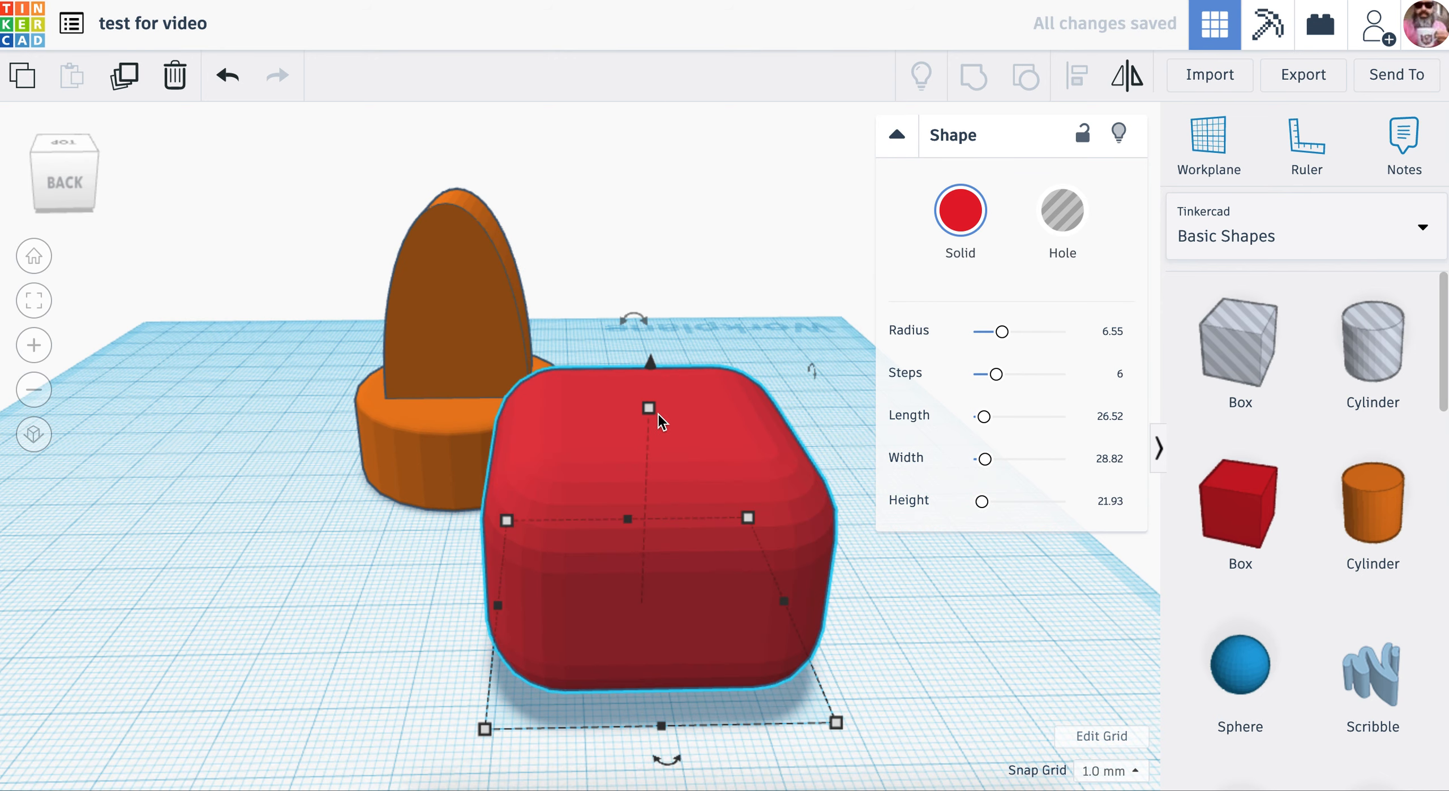
# - Lower the rounded box to a height of 17 mm and narrow it into a long bar
pyautogui.moveTo(652, 399); pyautogui.dragTo(663, 353)
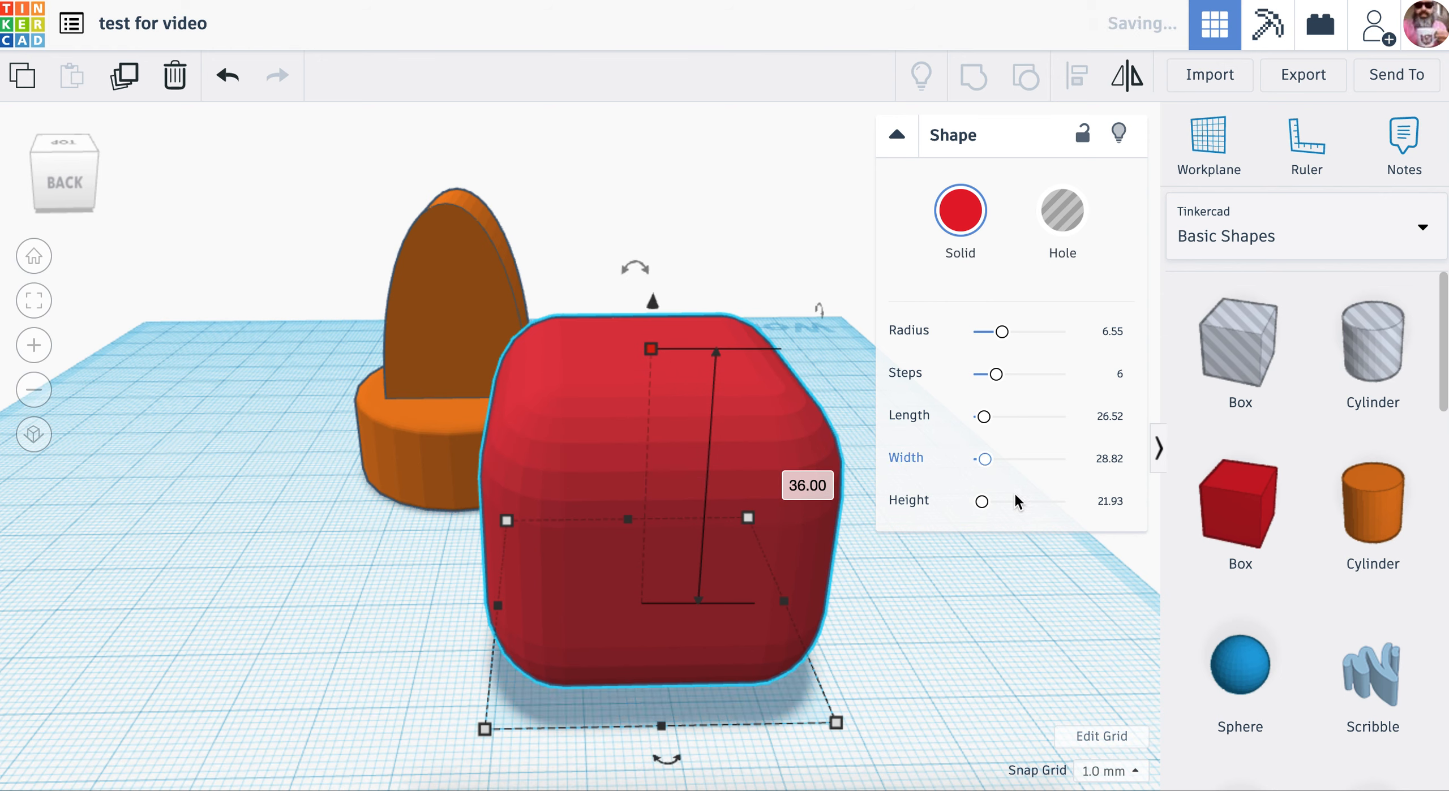
pyautogui.moveTo(651, 350); pyautogui.dragTo(648, 498)
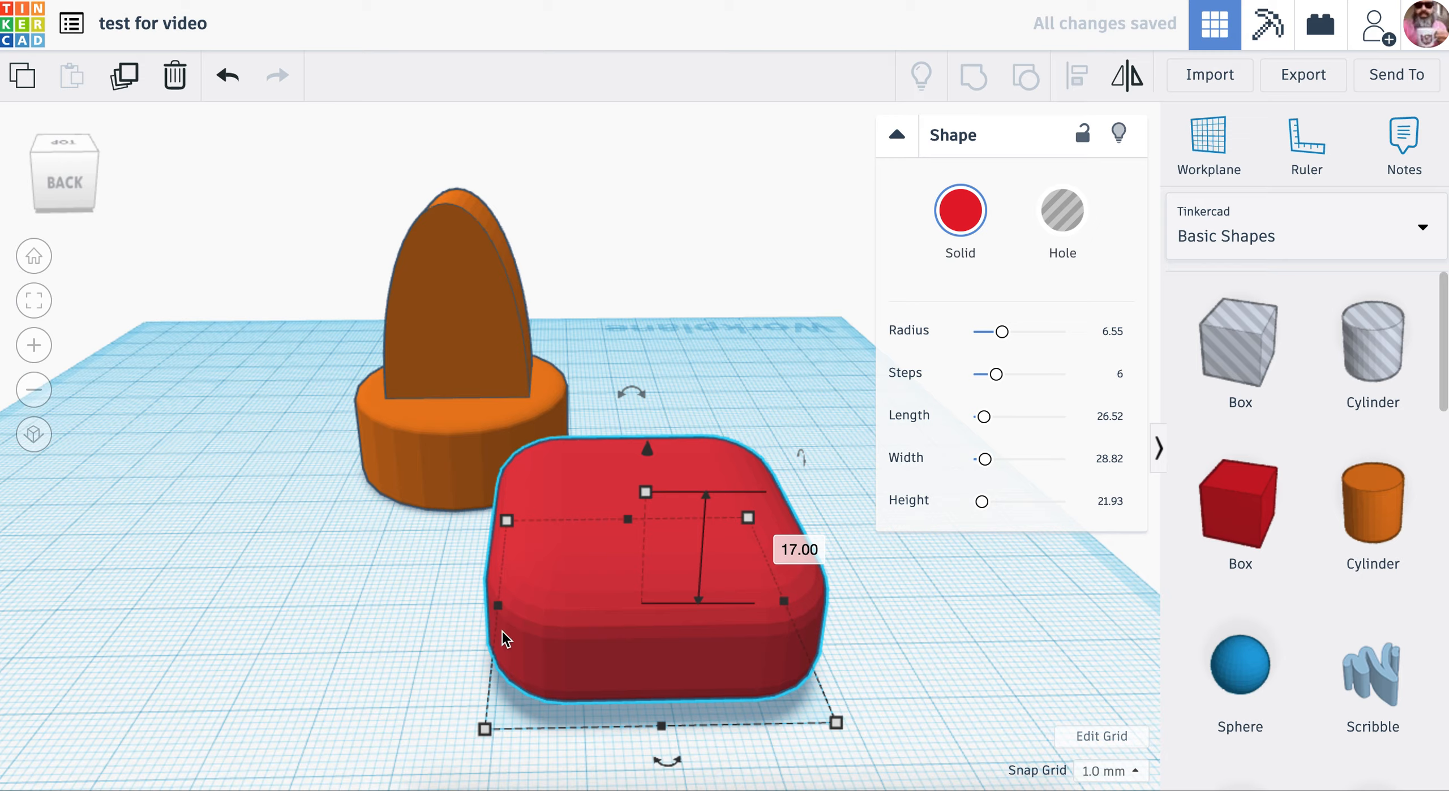
pyautogui.moveTo(502, 612); pyautogui.dragTo(641, 610)
pyautogui.moveTo(860, 646); pyautogui.dragTo(893, 618, button='right')
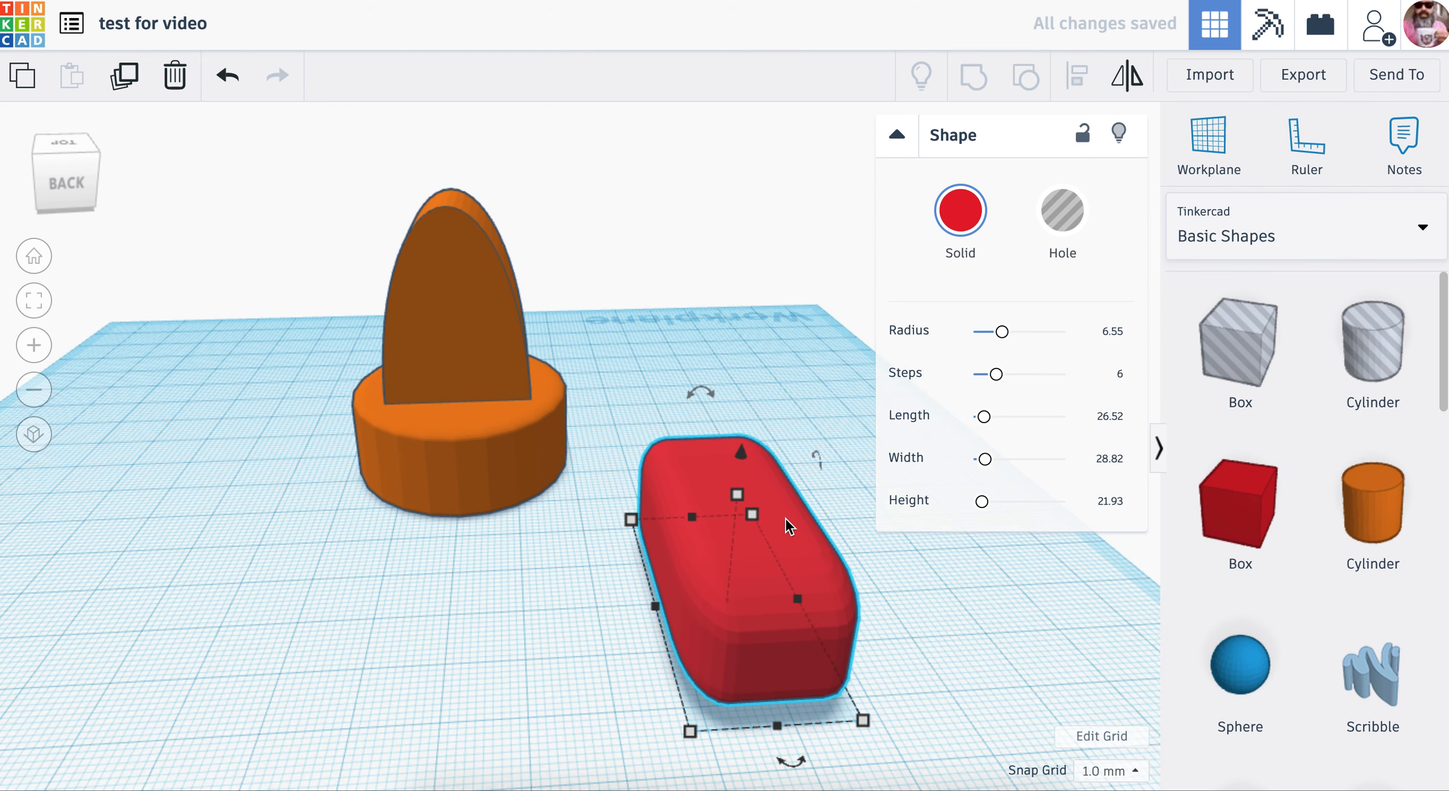
pyautogui.moveTo(654, 605); pyautogui.dragTo(677, 602)
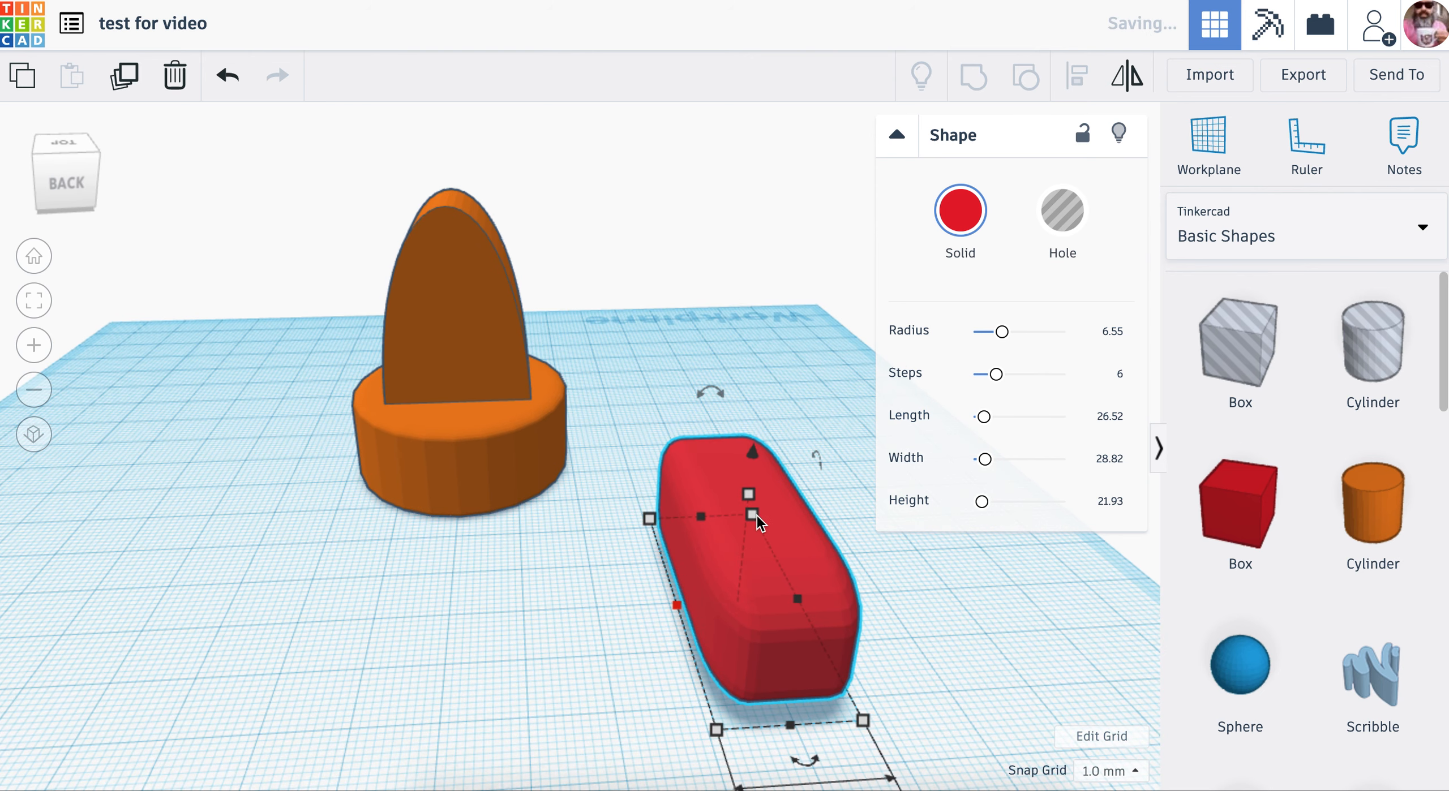
# - Raise the red bar 9 mm, move it into the round roof, and raise it further above the cylinder
pyautogui.moveTo(752, 493); pyautogui.dragTo(478, 389)
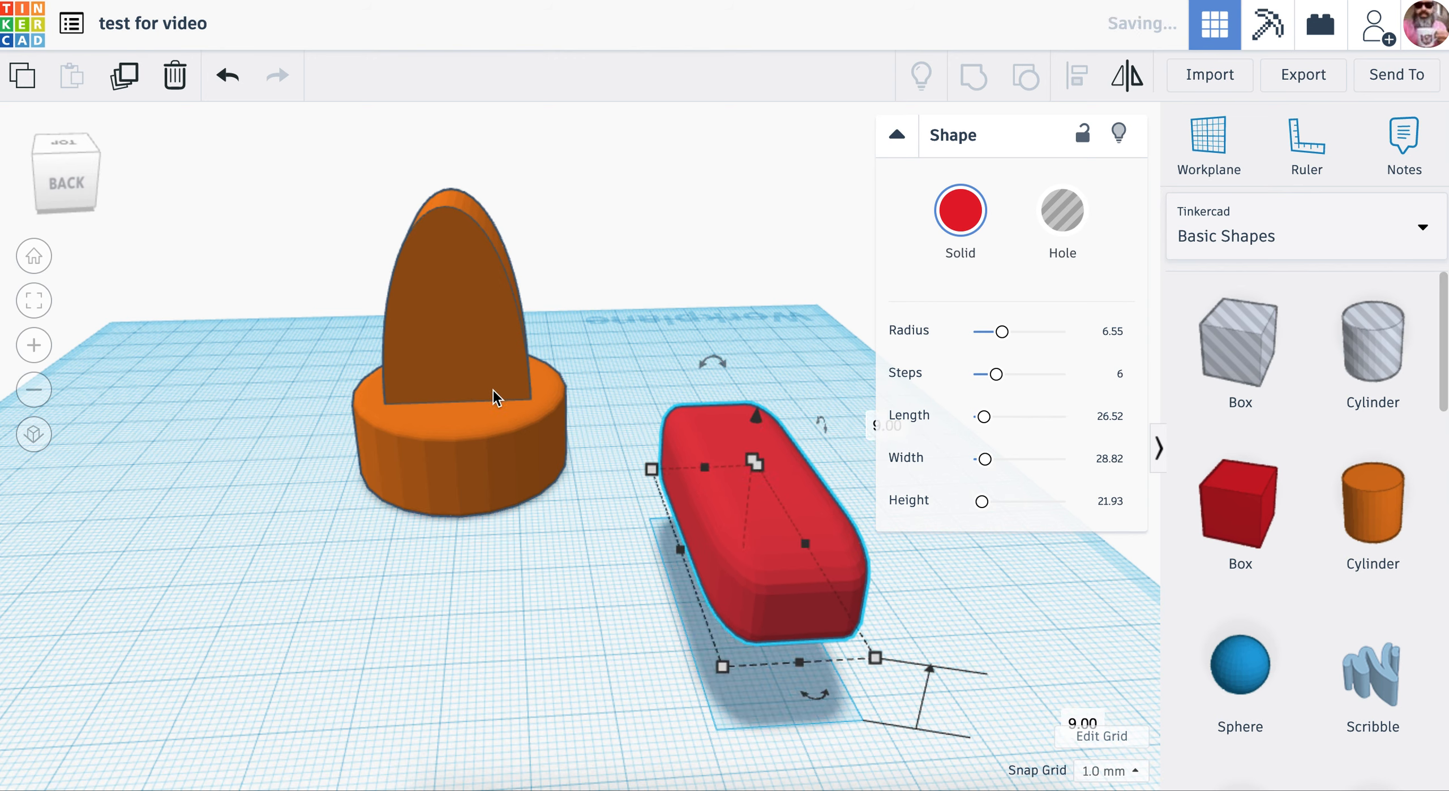
pyautogui.moveTo(702, 433); pyautogui.dragTo(436, 349)
pyautogui.moveTo(606, 430); pyautogui.dragTo(560, 382, button='right')
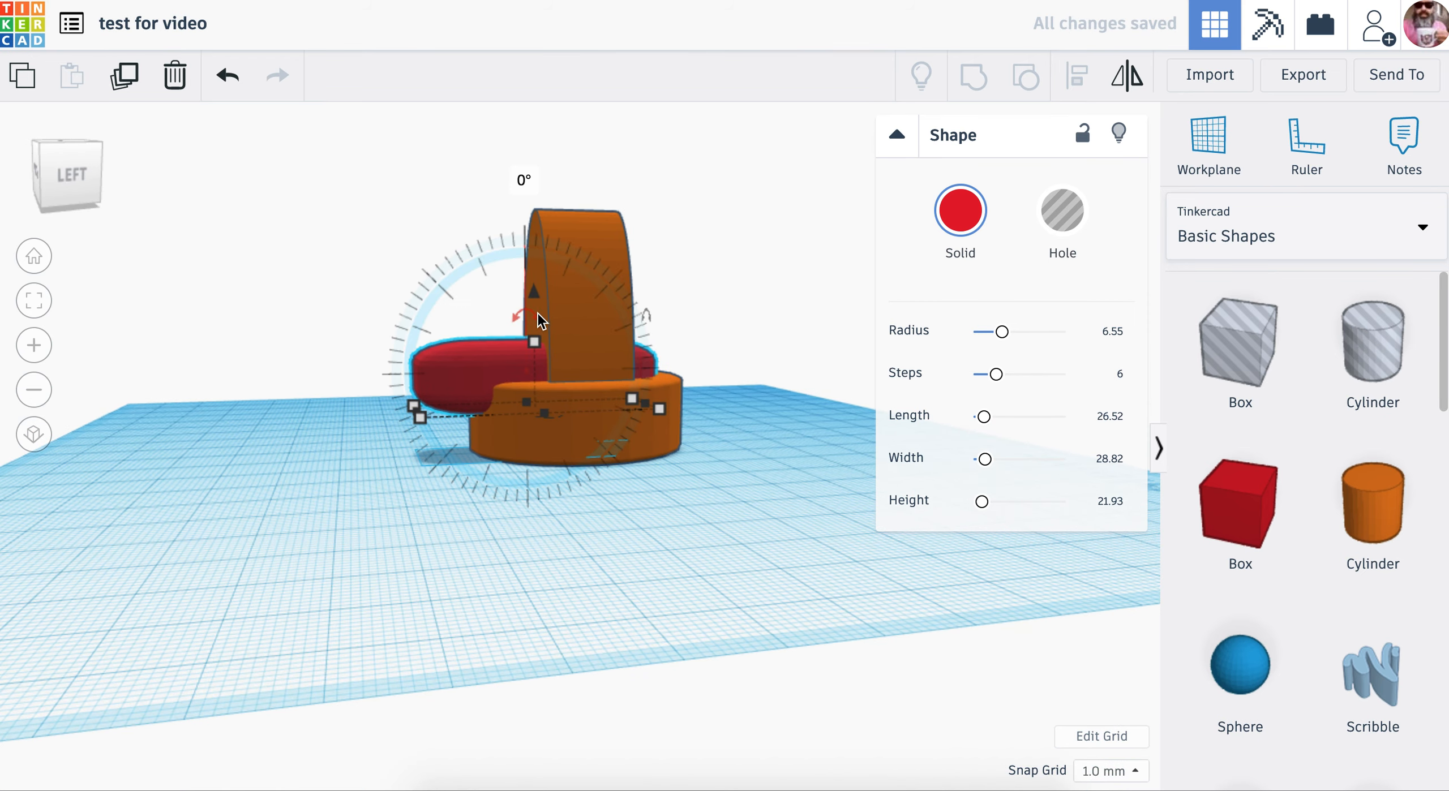
pyautogui.moveTo(537, 295); pyautogui.dragTo(539, 238)
pyautogui.moveTo(559, 541); pyautogui.dragTo(650, 492, button='right')
# - Narrow the red bar to 13 mm and shift it so it passes through the middle of the round roof
pyautogui.moveTo(516, 343); pyautogui.dragTo(499, 357)
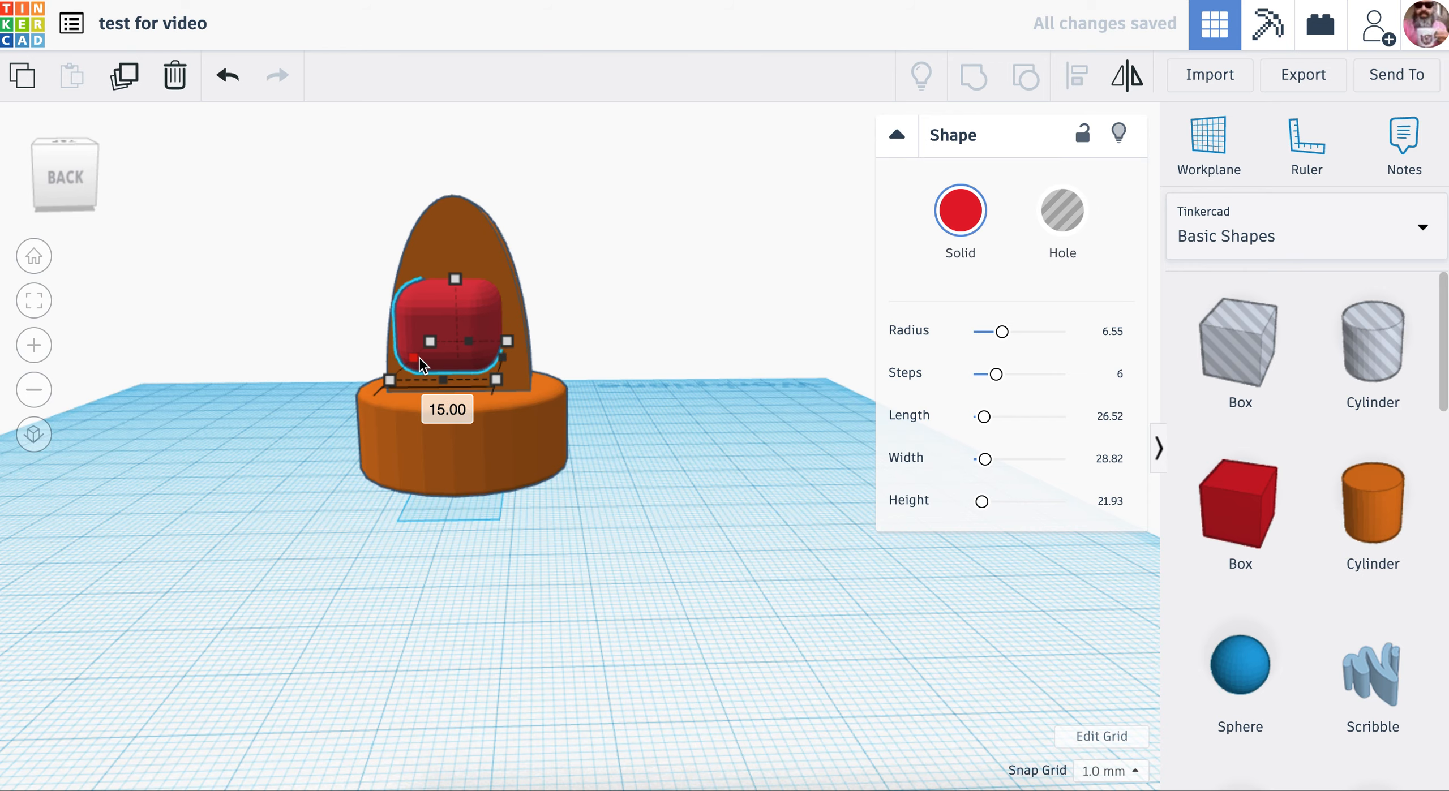
pyautogui.moveTo(418, 358); pyautogui.dragTo(428, 357)
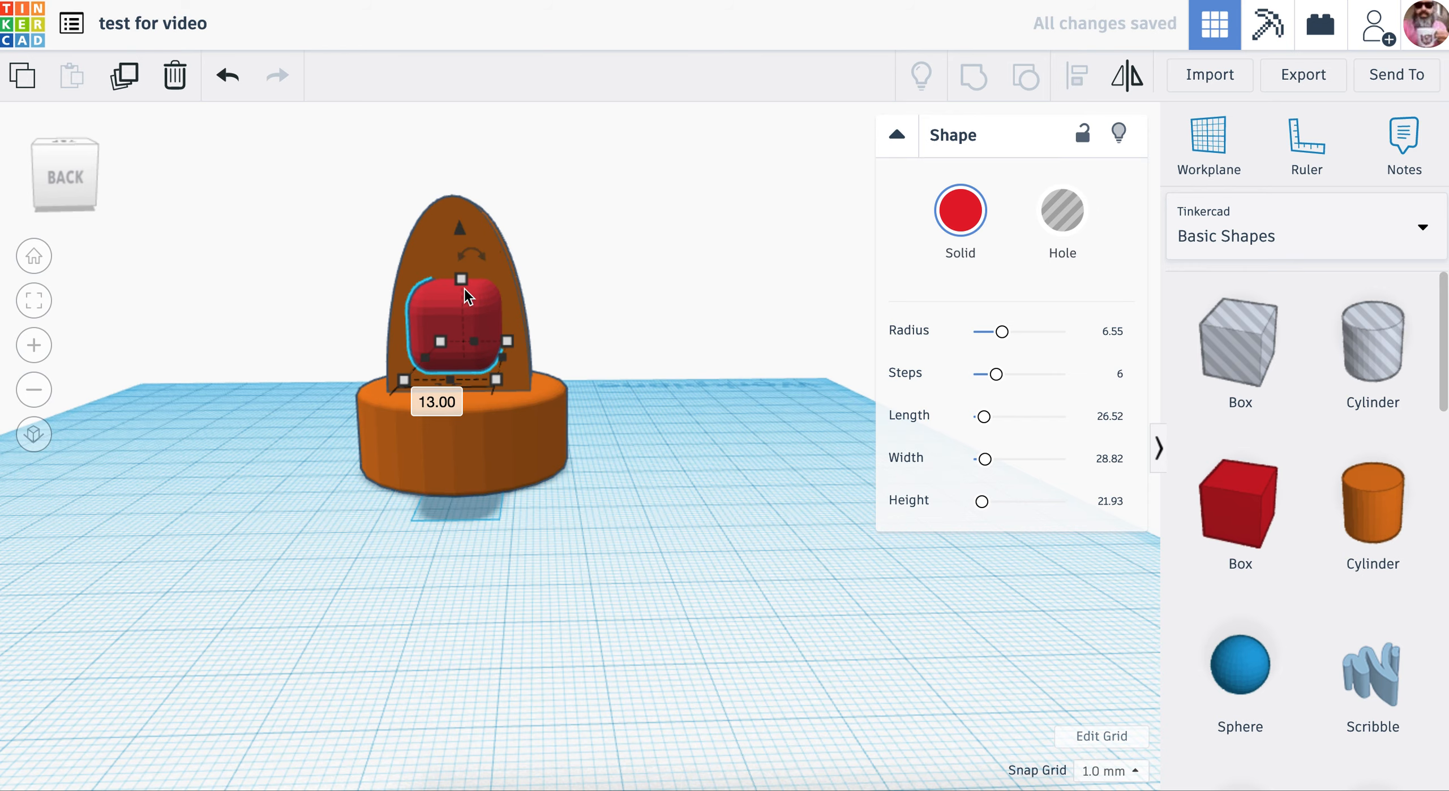
pyautogui.moveTo(634, 481); pyautogui.dragTo(258, 517, button='right')
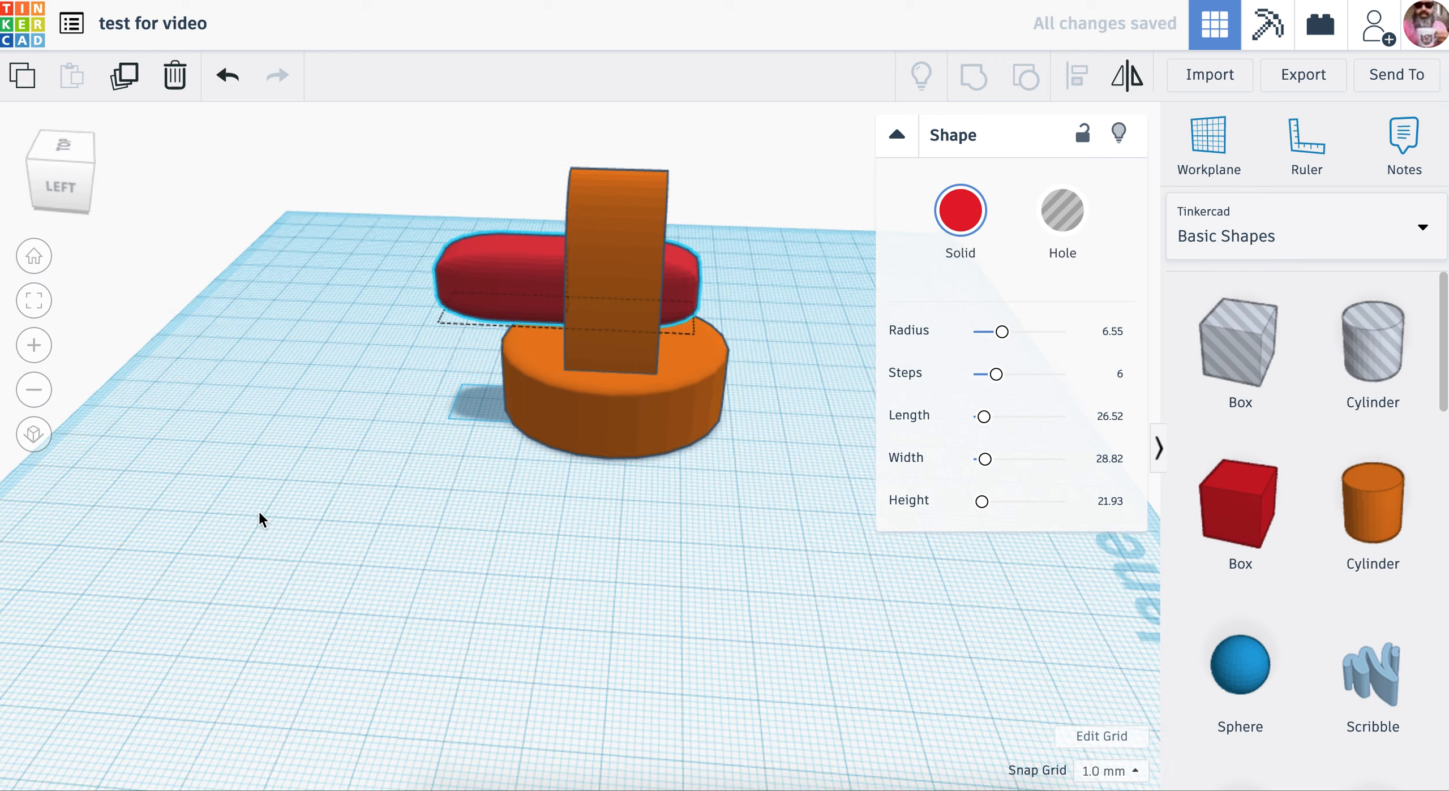
pyautogui.moveTo(563, 291)
pyautogui.mouseDown()
pyautogui.moveTo(624, 294)
pyautogui.moveTo(589, 285)
pyautogui.mouseUp()
pyautogui.moveTo(739, 423); pyautogui.dragTo(442, 335, button='right')
pyautogui.moveTo(441, 335); pyautogui.dragTo(433, 359)
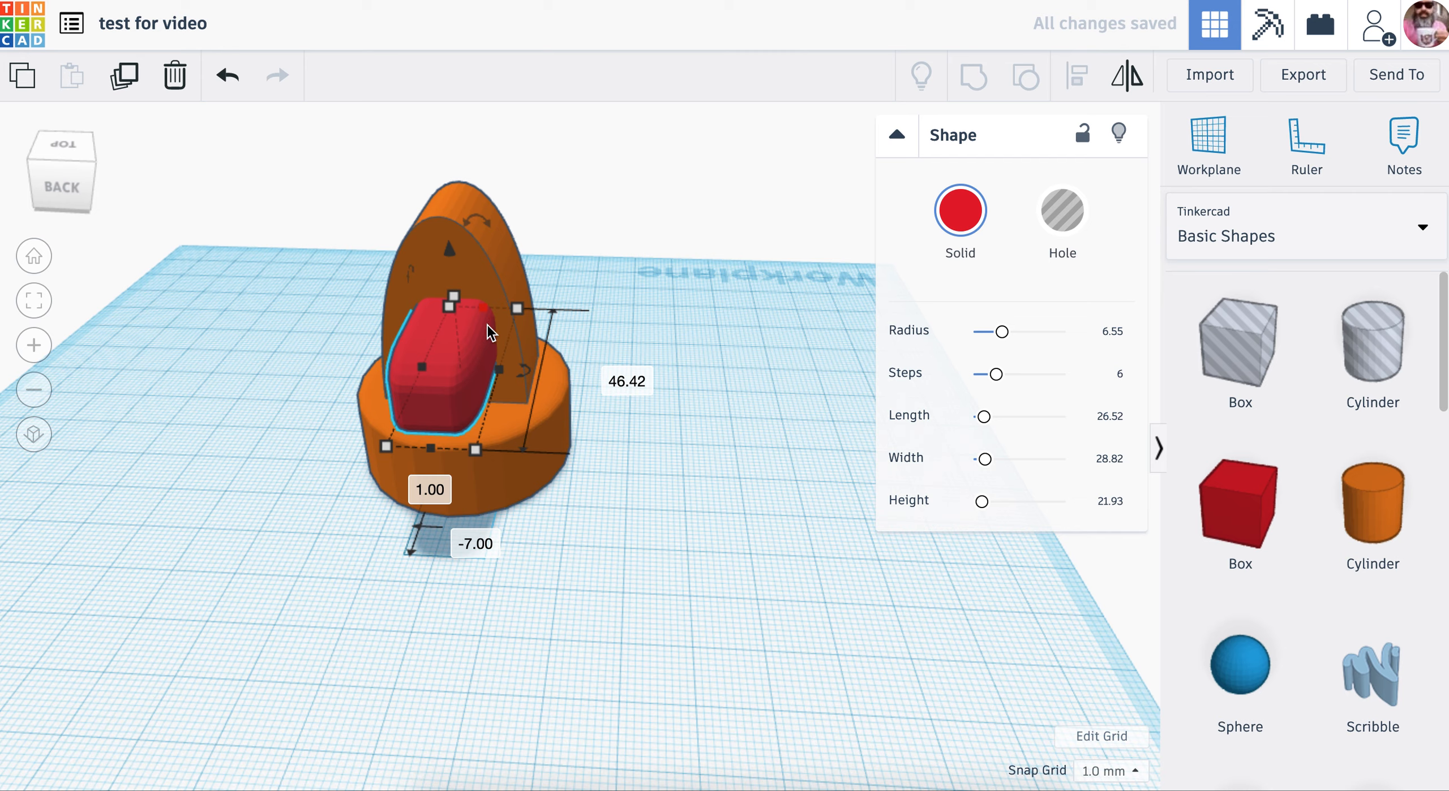
pyautogui.moveTo(602, 405); pyautogui.dragTo(660, 380, button='right')
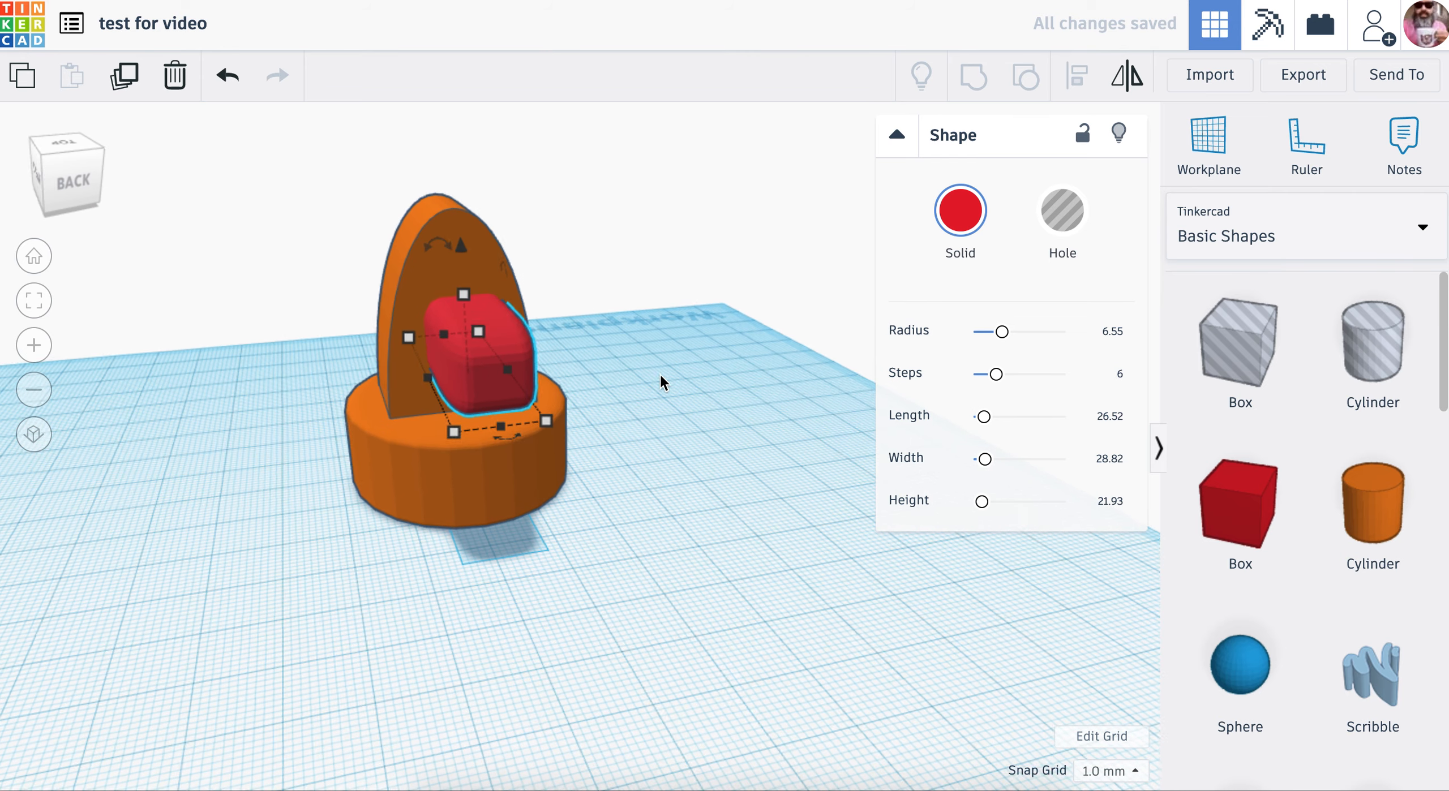
# - Increase the red bar's radius to 11.15 and deselect it
pyautogui.moveTo(1000, 337); pyautogui.dragTo(1026, 338)
pyautogui.moveTo(531, 510); pyautogui.dragTo(688, 412, button='right')
pyautogui.moveTo(631, 390); pyautogui.dragTo(627, 398)
pyautogui.moveTo(724, 501); pyautogui.dragTo(634, 472, button='right')
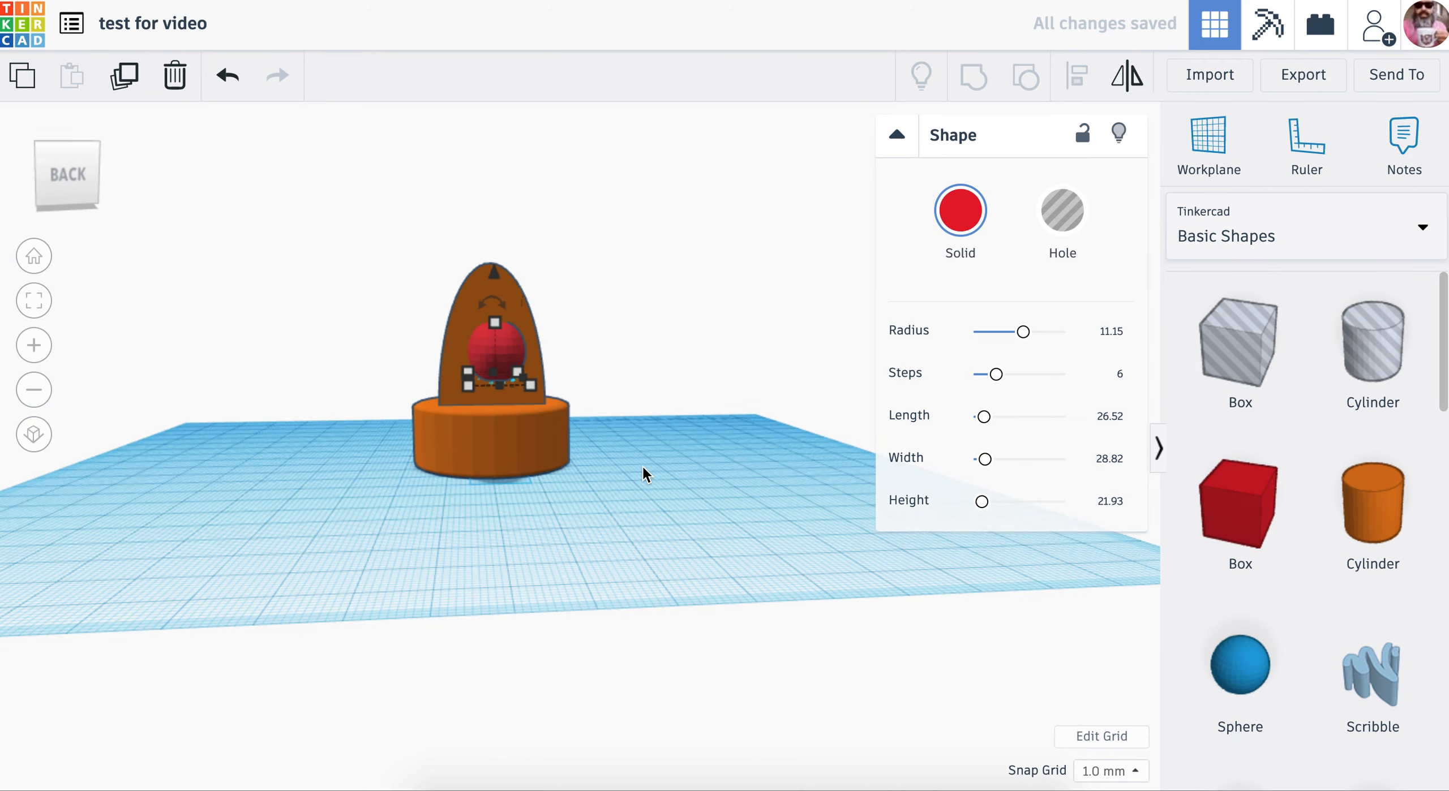
pyautogui.click(633, 455)
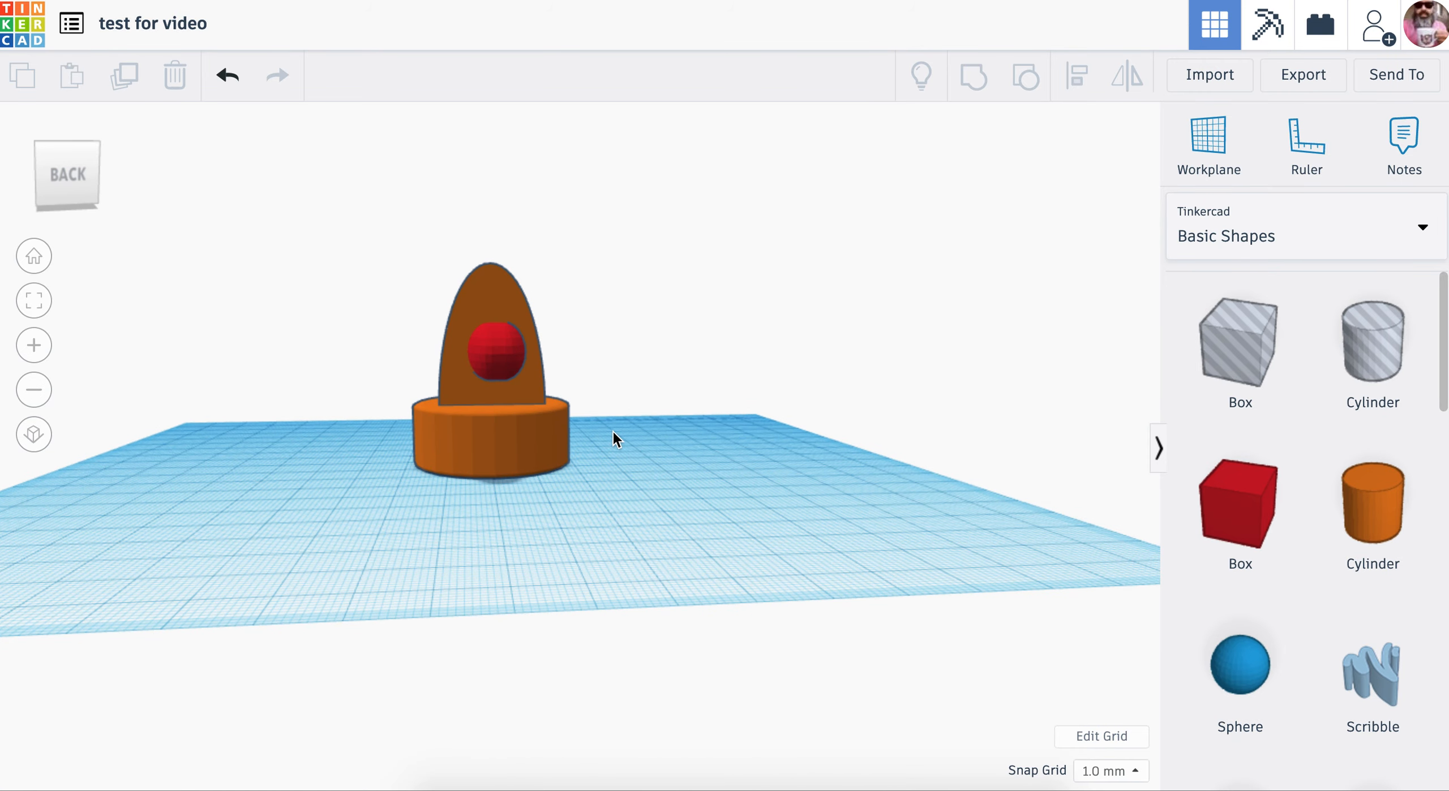
pyautogui.moveTo(592, 347); pyautogui.dragTo(362, 261)
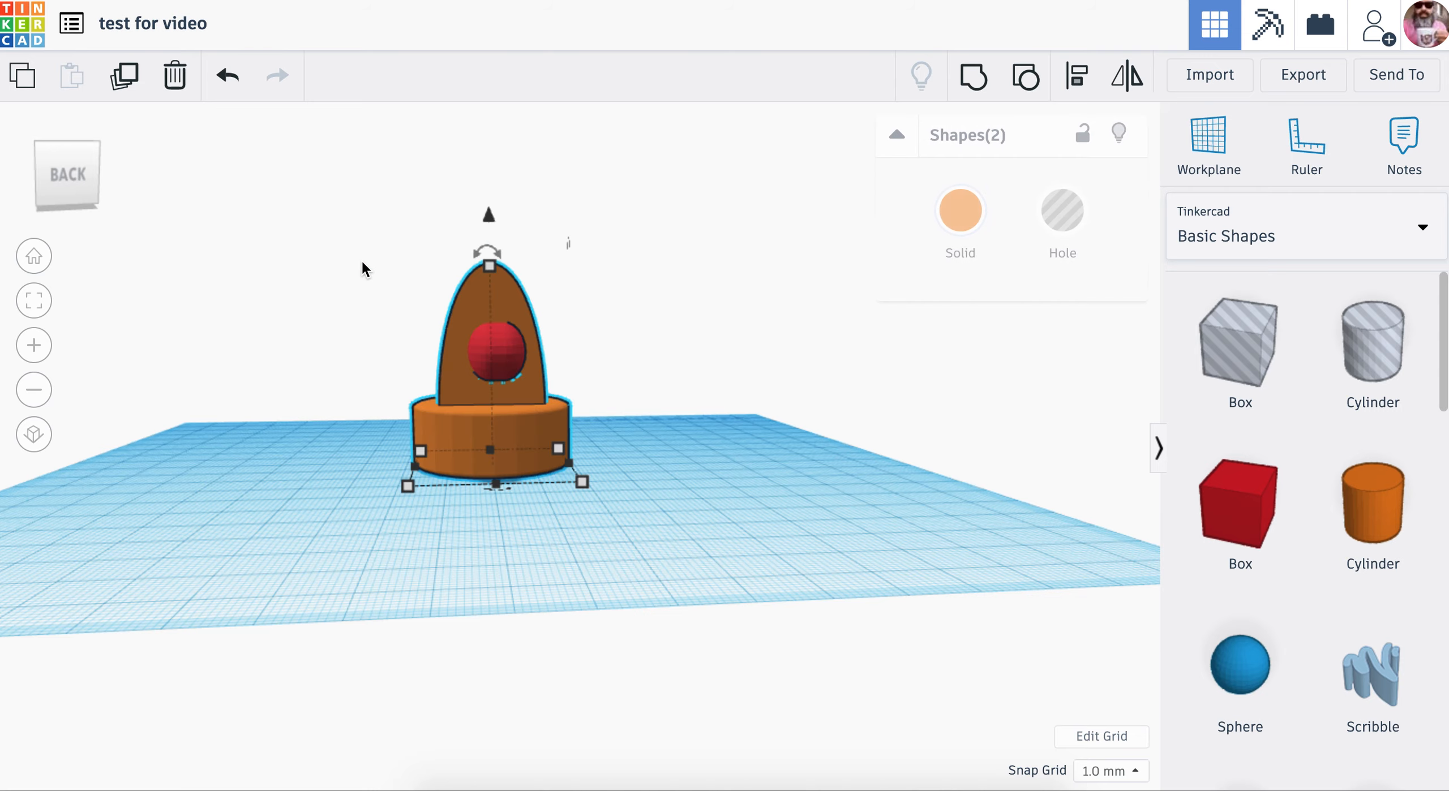
pyautogui.click(643, 400)
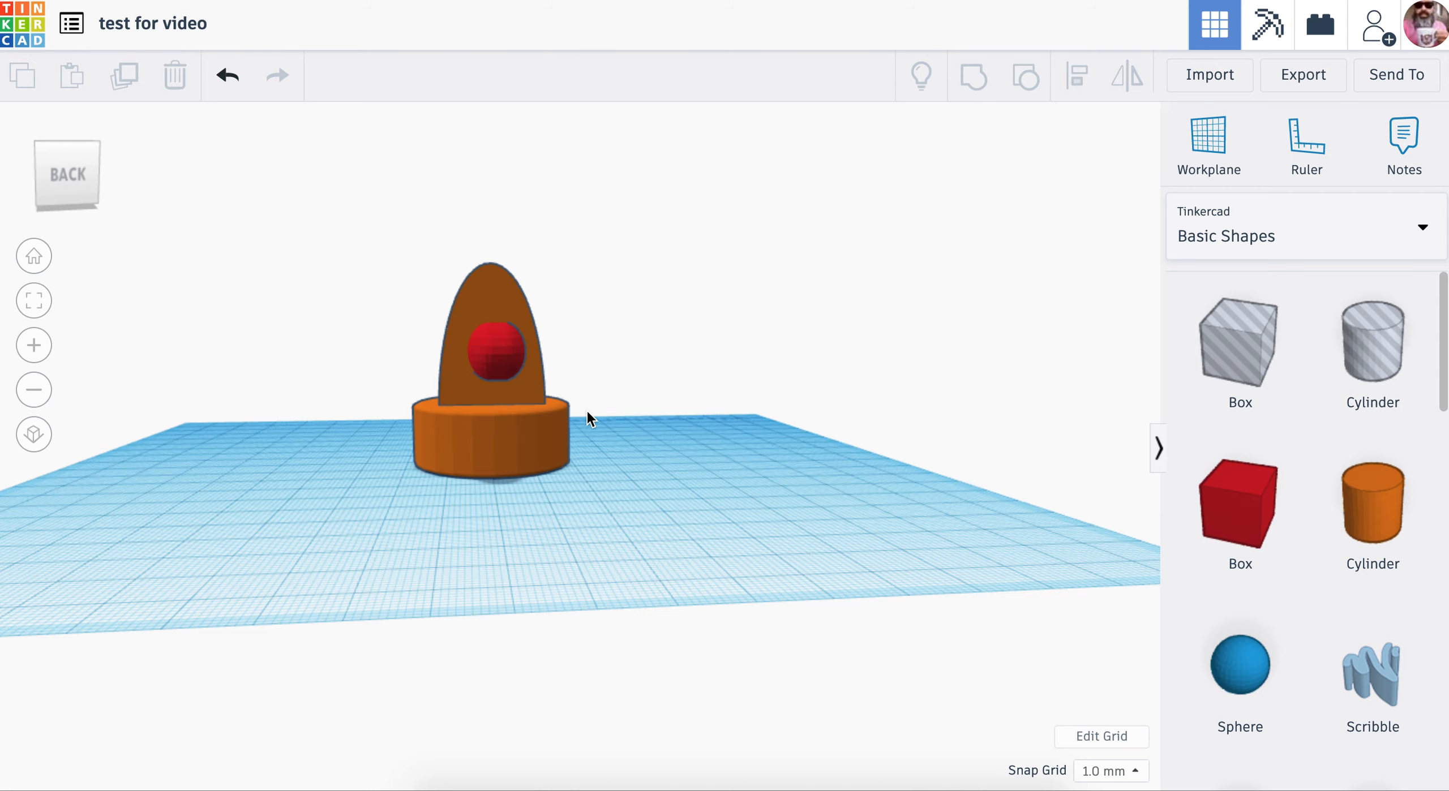
pyautogui.moveTo(589, 484); pyautogui.dragTo(308, 225)
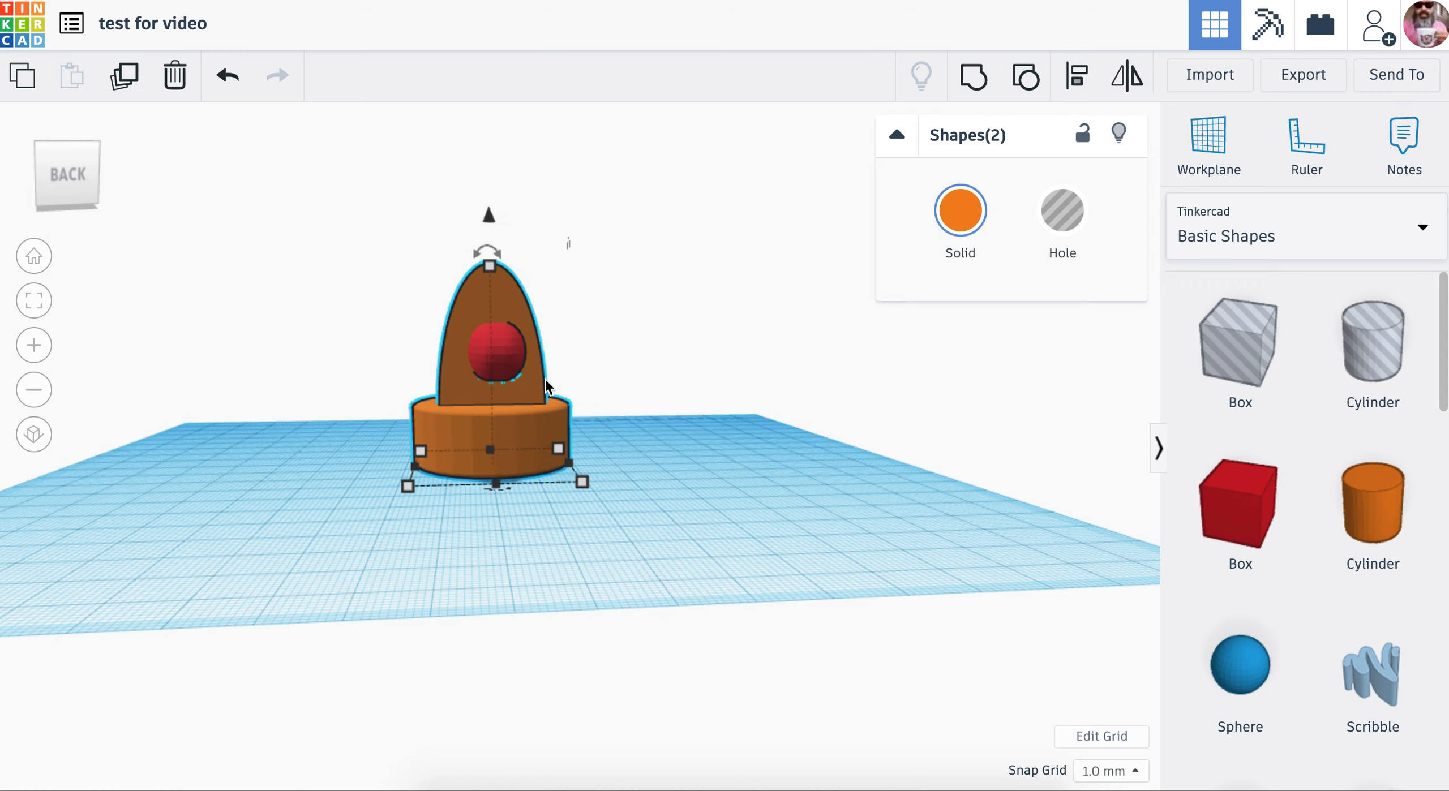
pyautogui.click(588, 382)
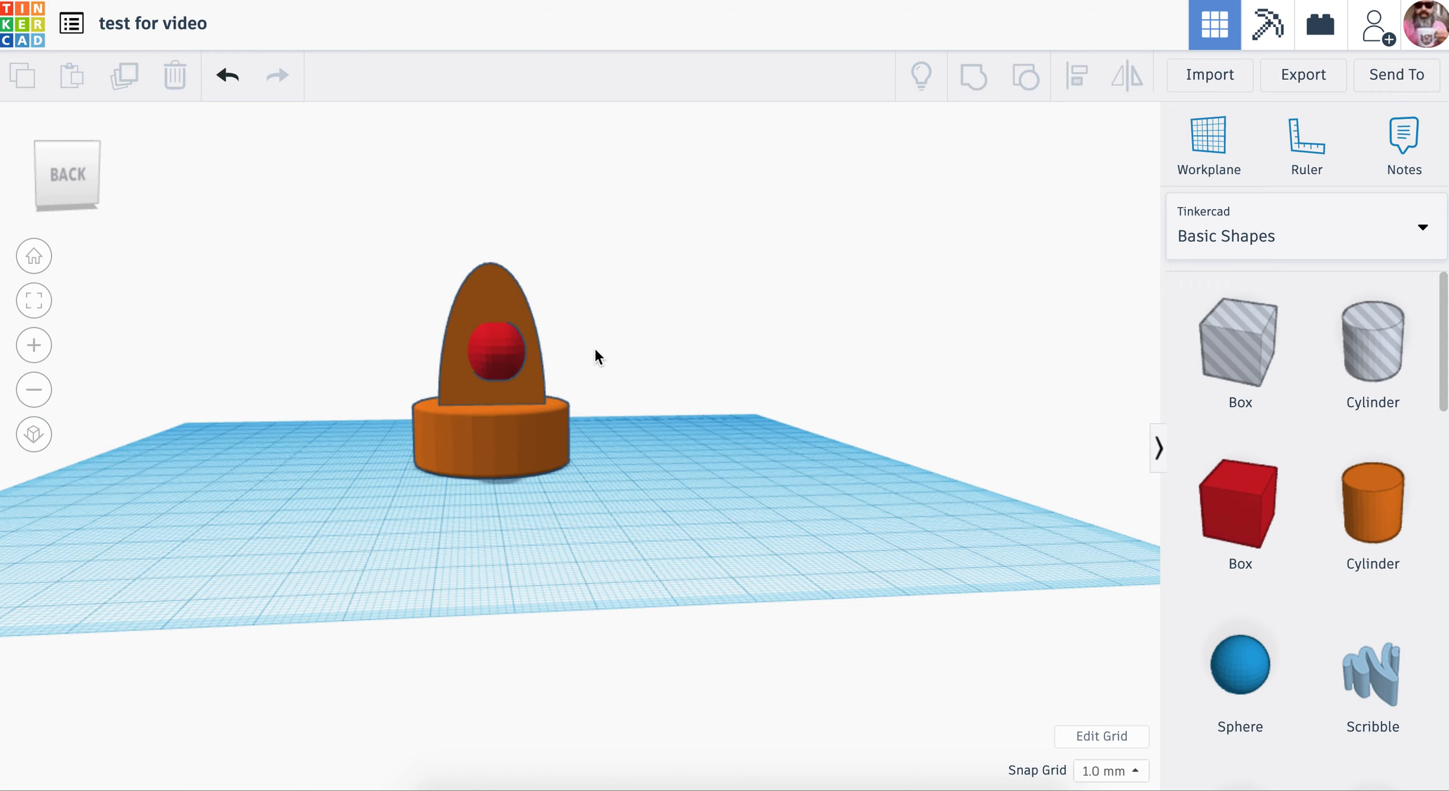
# - Select all the shapes and ungroup the cylinder and round roof, then clear the selection
pyautogui.scroll(2, 641, 413)
pyautogui.scroll(-2, 639, 407)
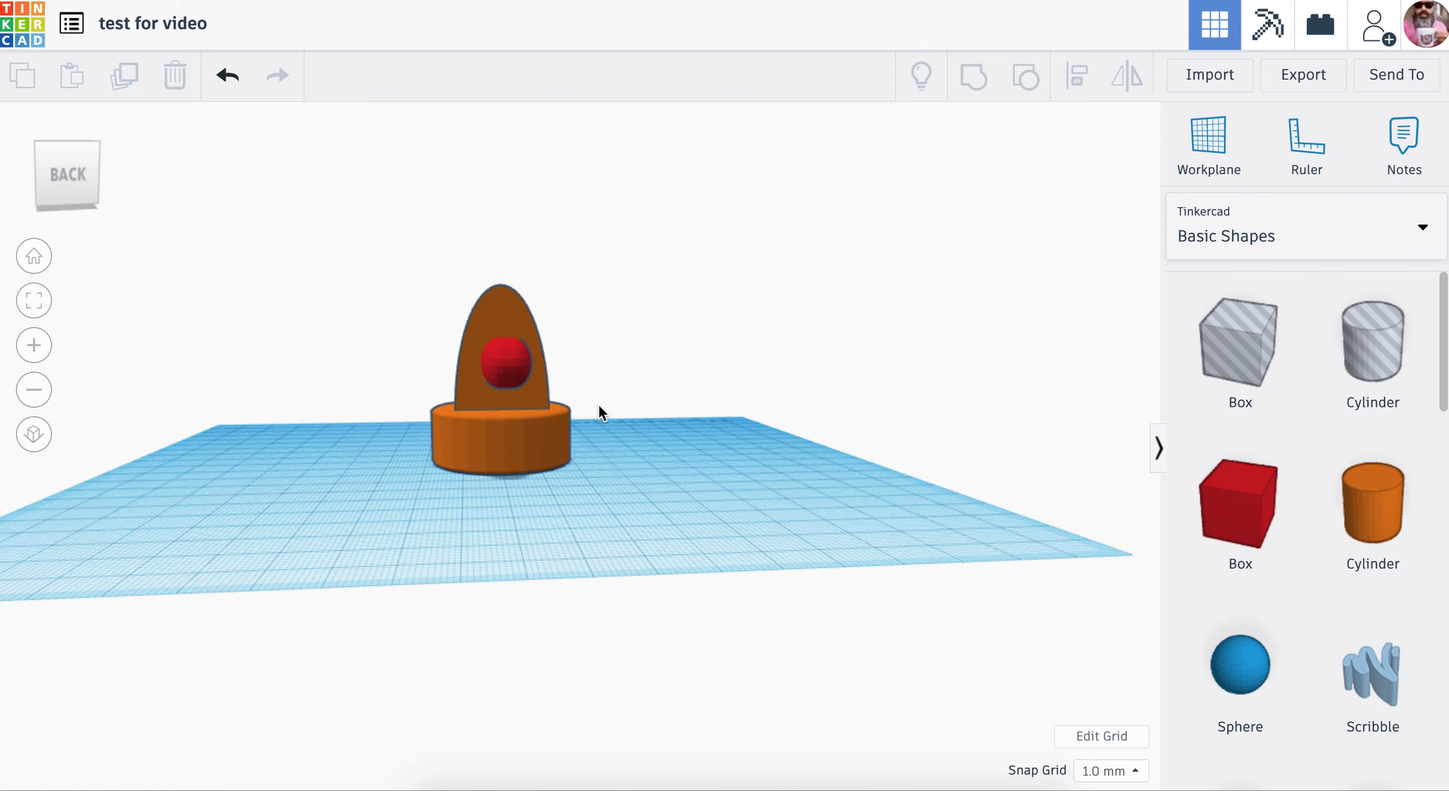
pyautogui.scroll(5, 597, 403)
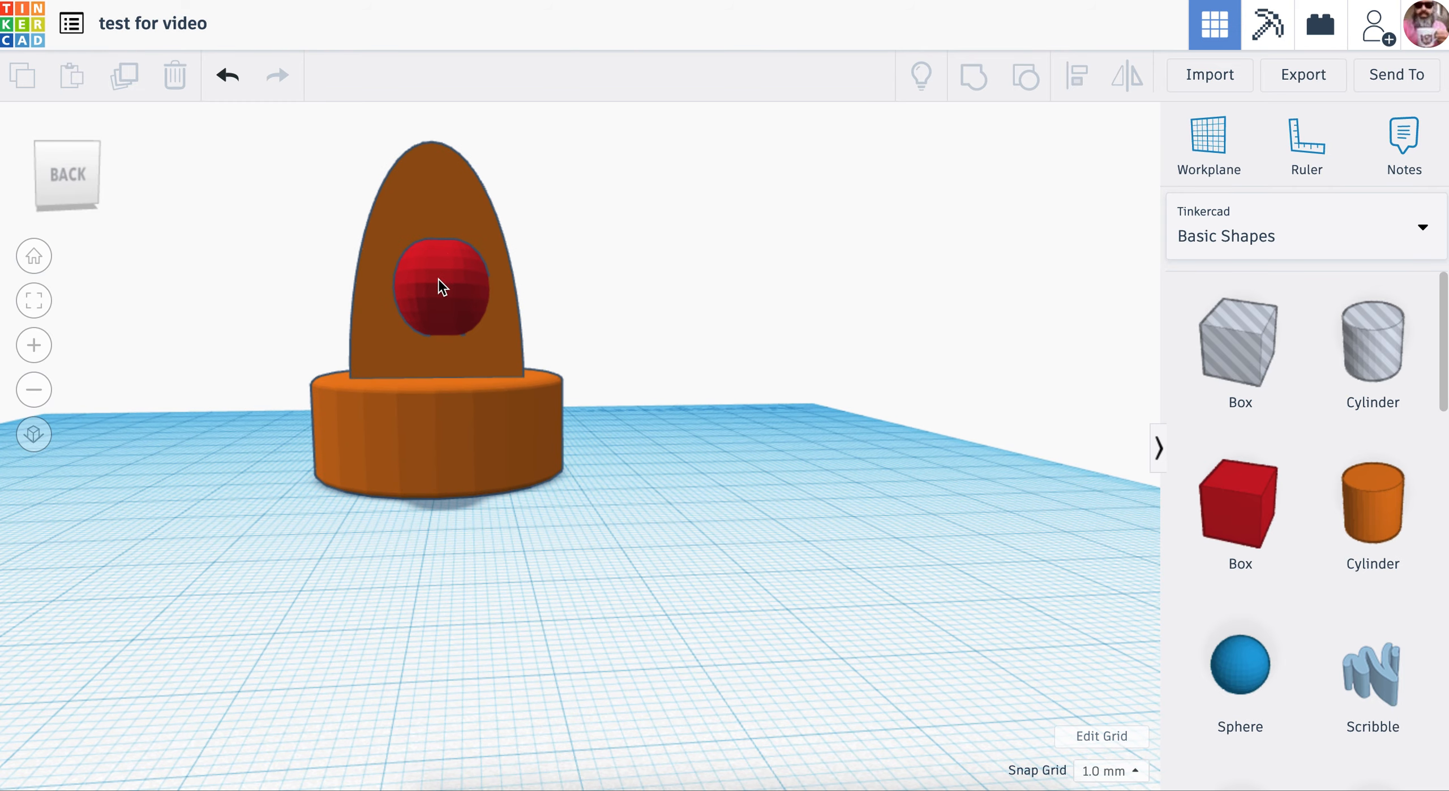
pyautogui.moveTo(636, 511); pyautogui.dragTo(244, 124)
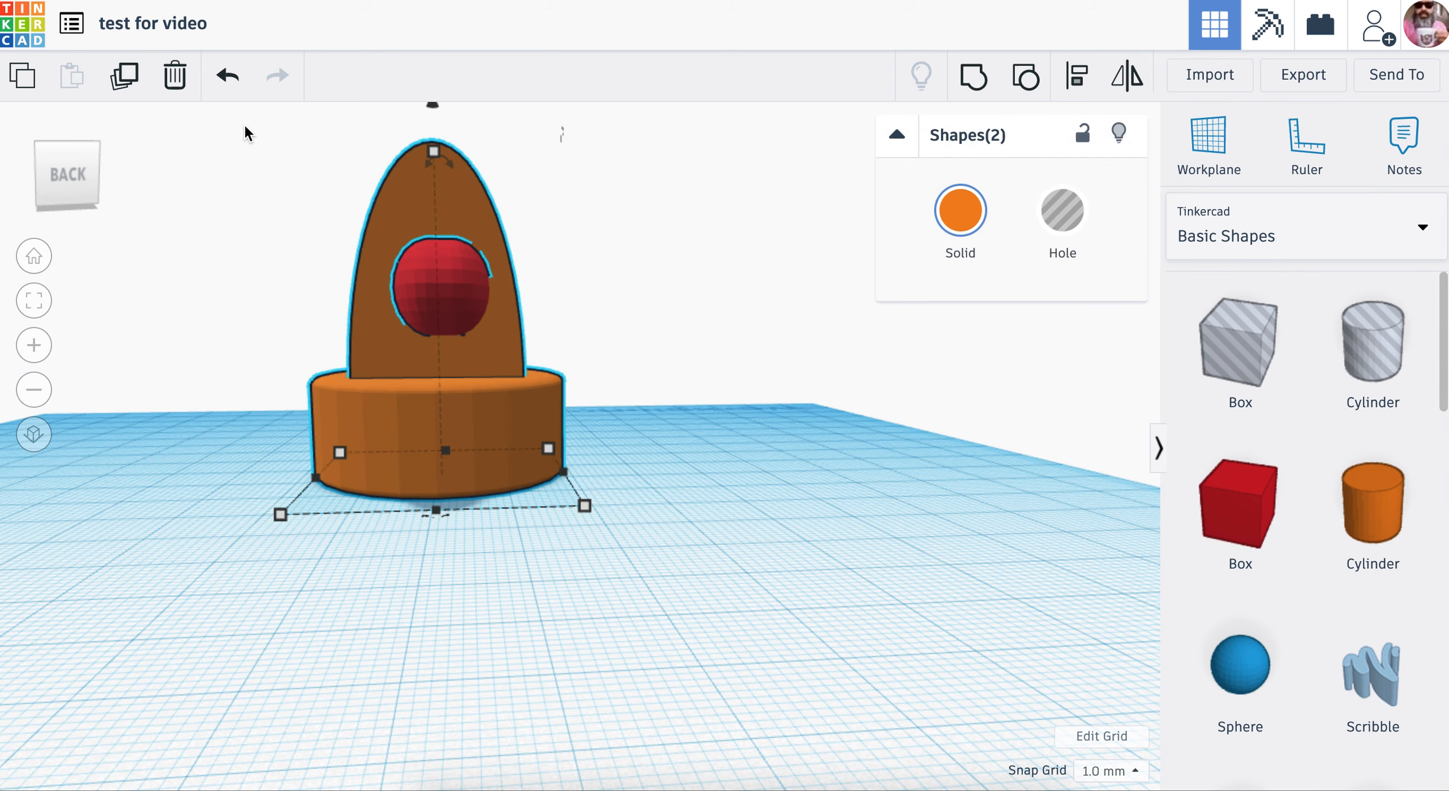
pyautogui.click(1024, 80)
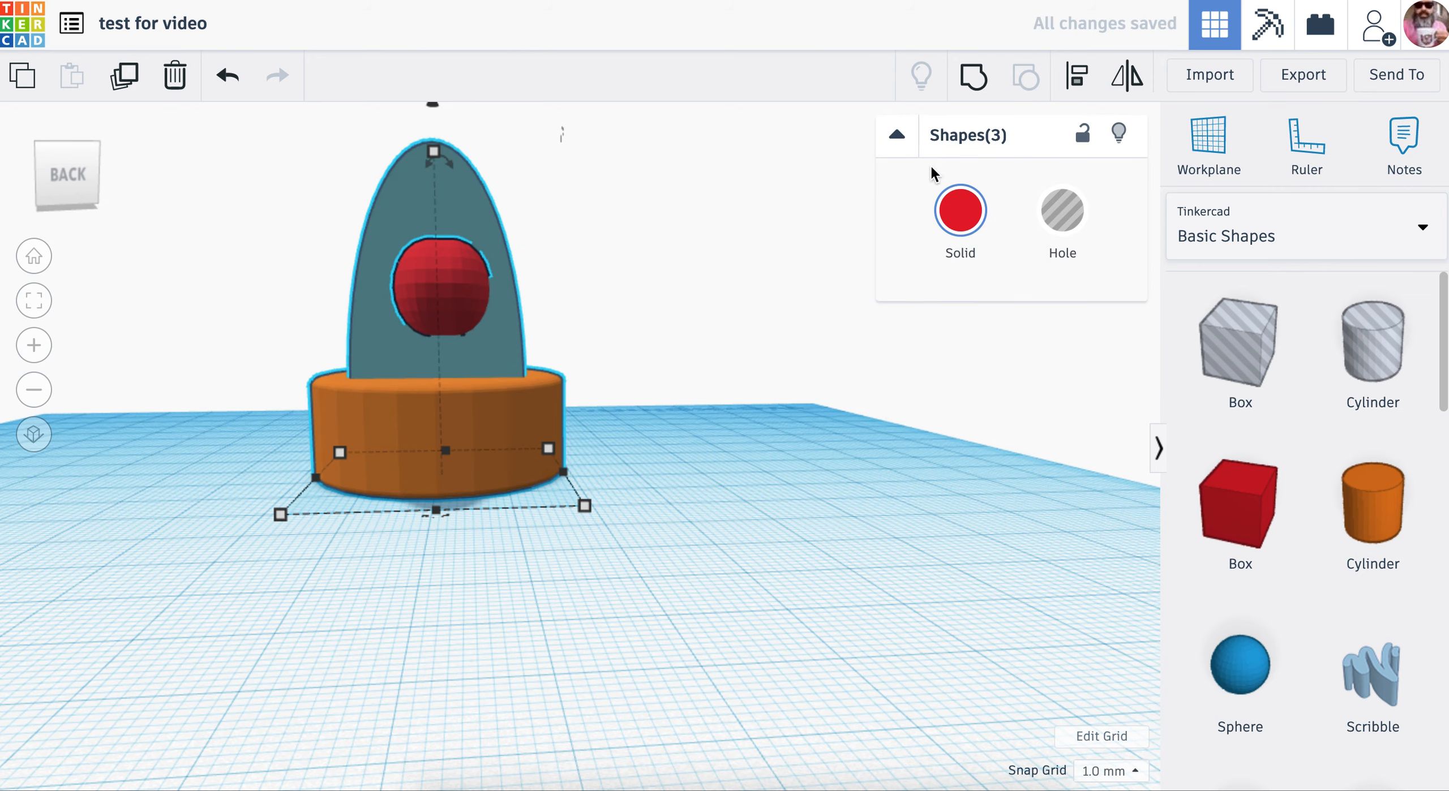
pyautogui.click(745, 278)
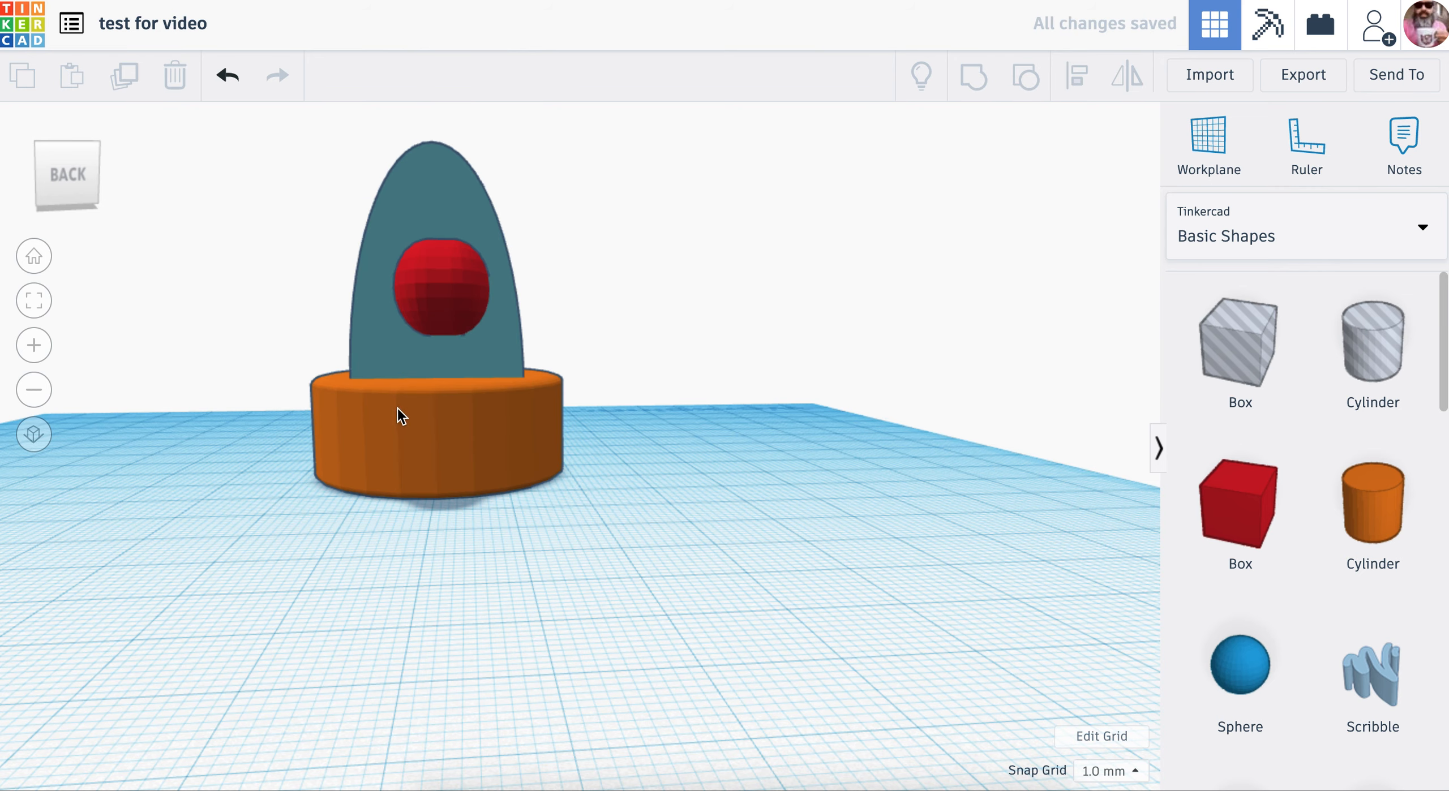
# - Select the round roof and red bar, align their centers horizontally and vertically, and clear the selection
pyautogui.moveTo(597, 292); pyautogui.dragTo(256, 132)
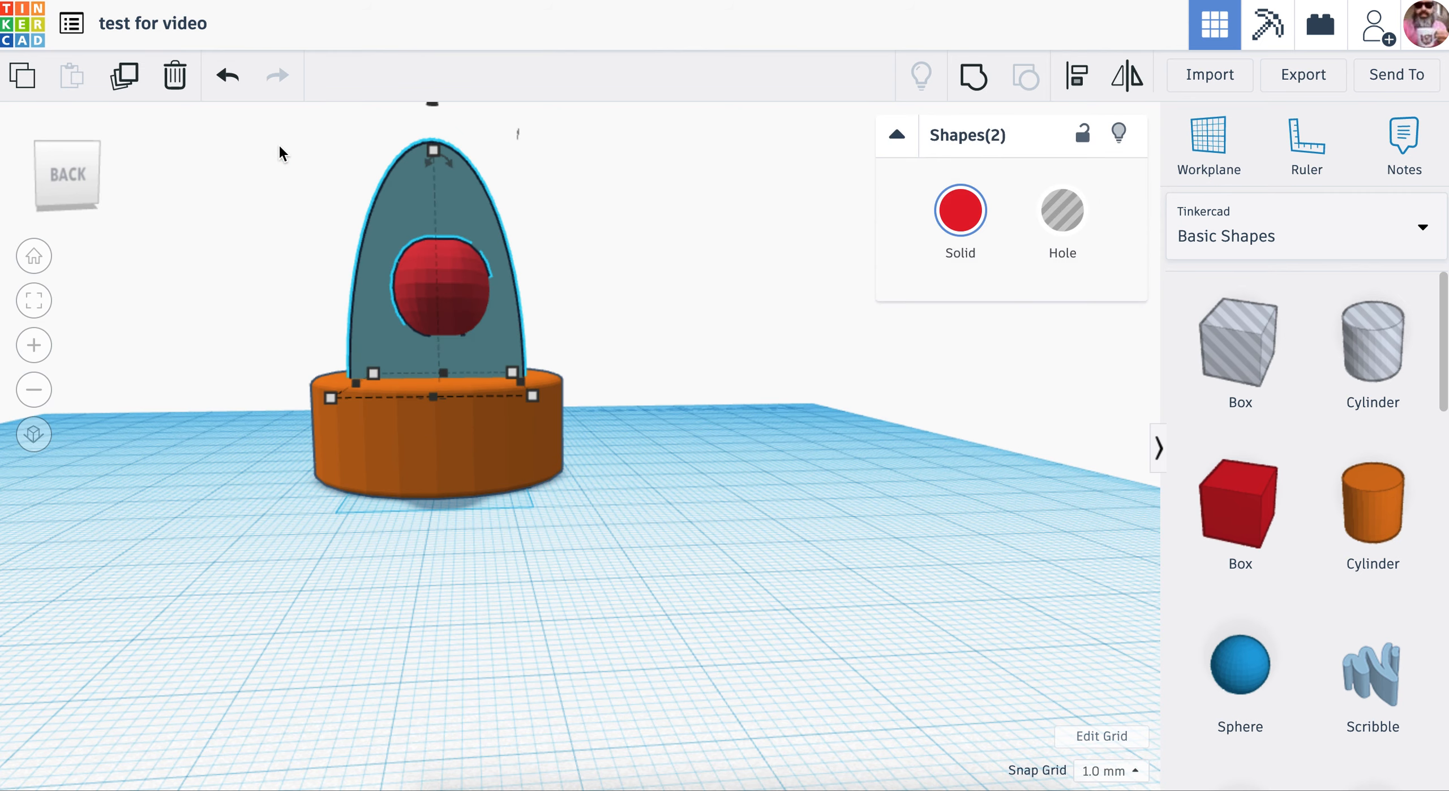
pyautogui.click(1084, 80)
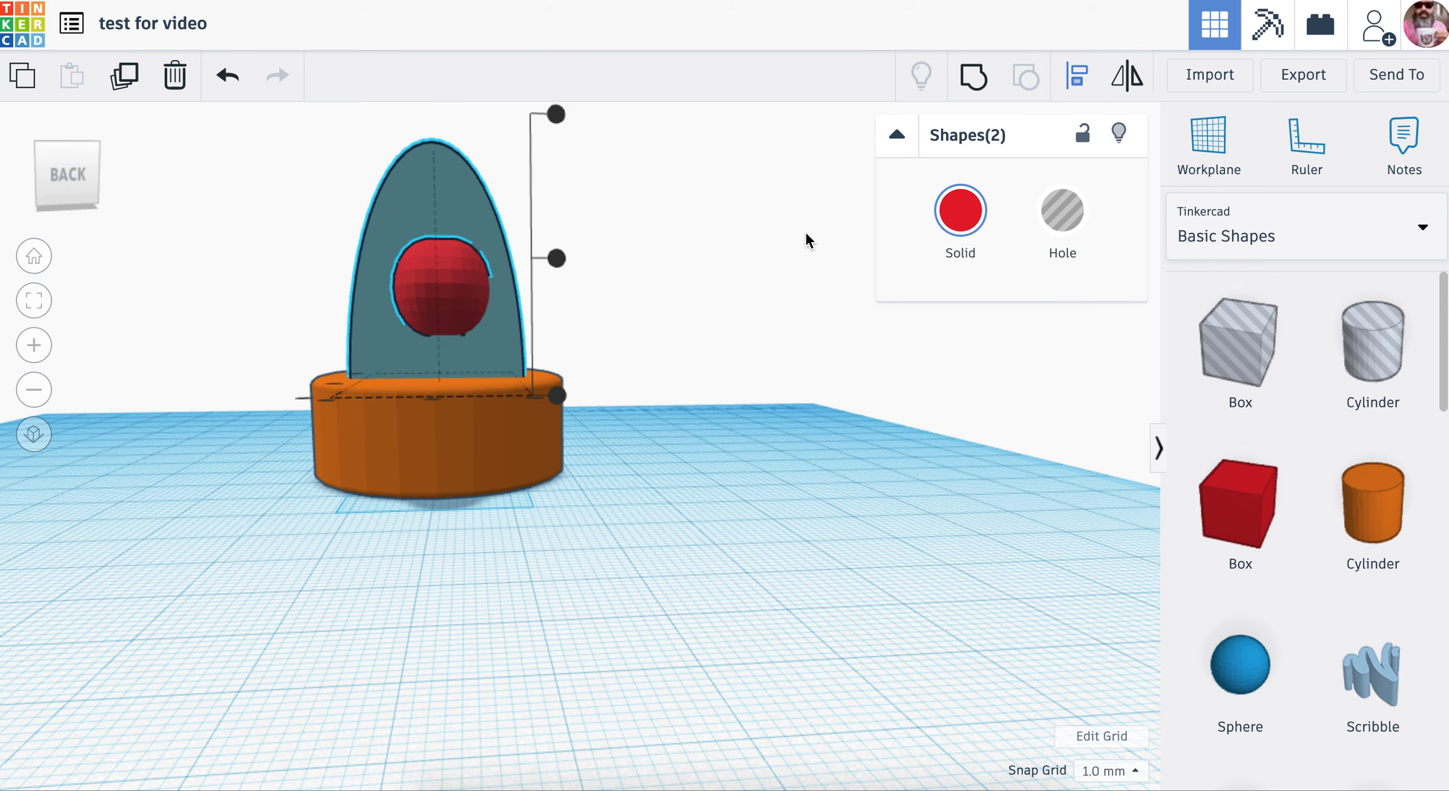
pyautogui.moveTo(560, 288); pyautogui.dragTo(602, 470, button='right')
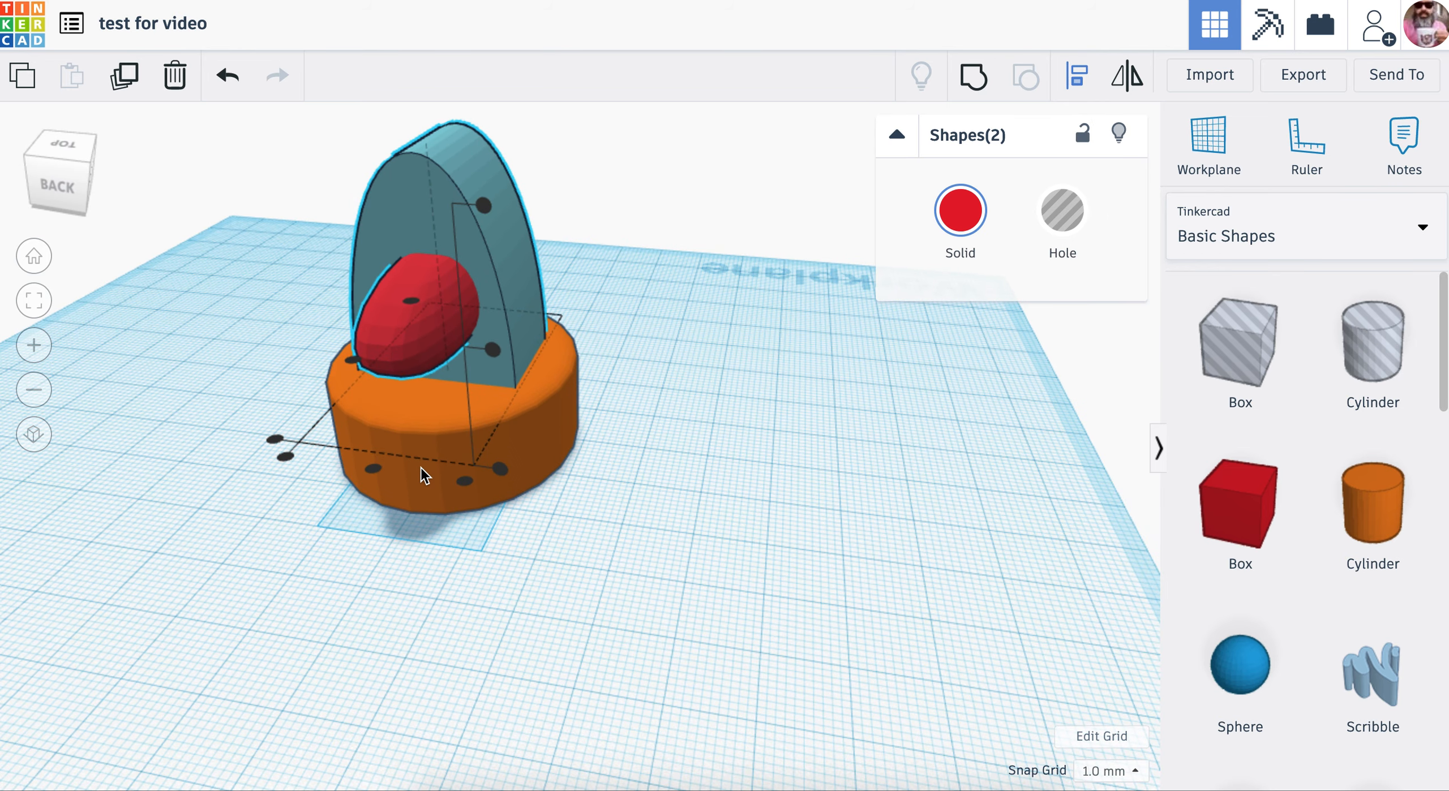
pyautogui.click(369, 469)
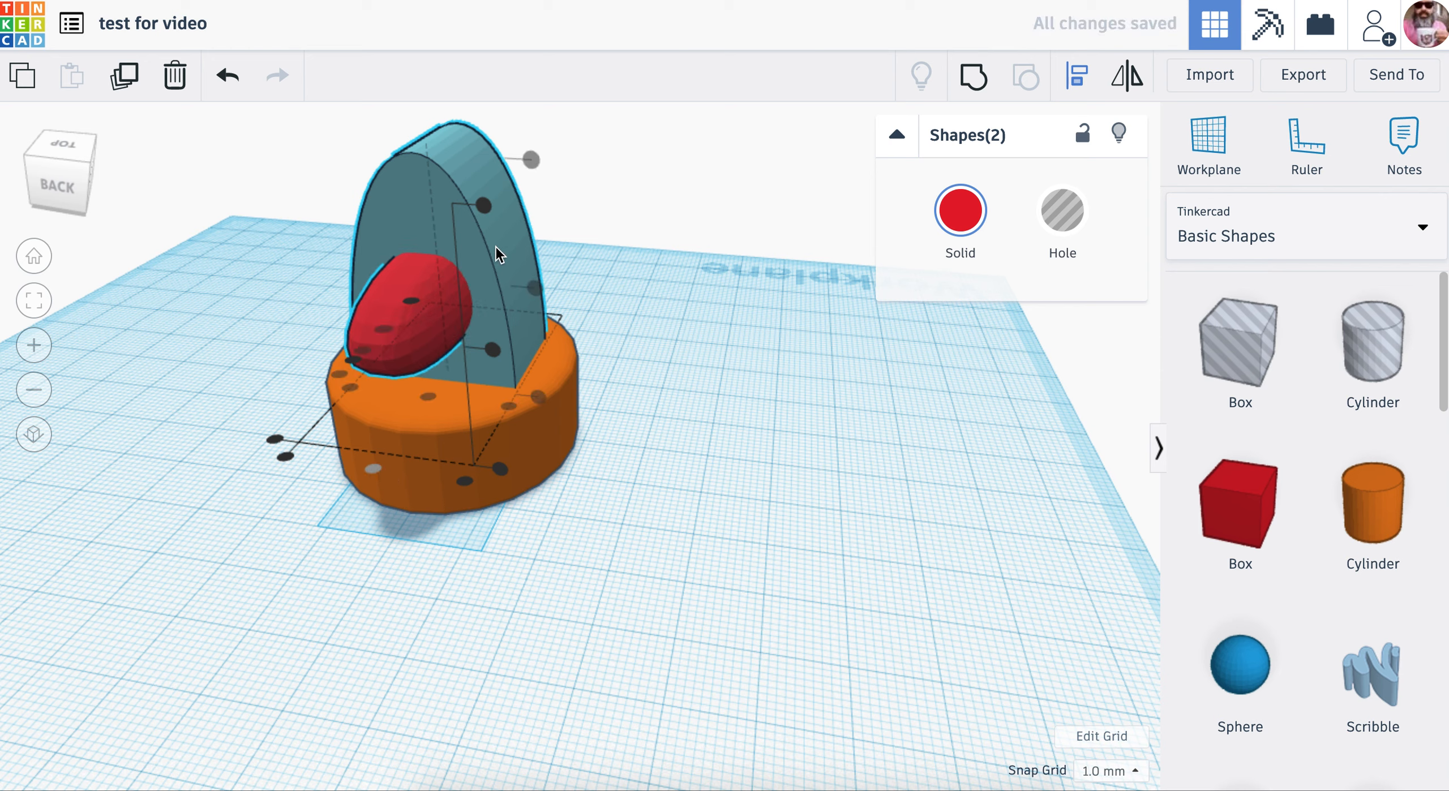
pyautogui.click(490, 349)
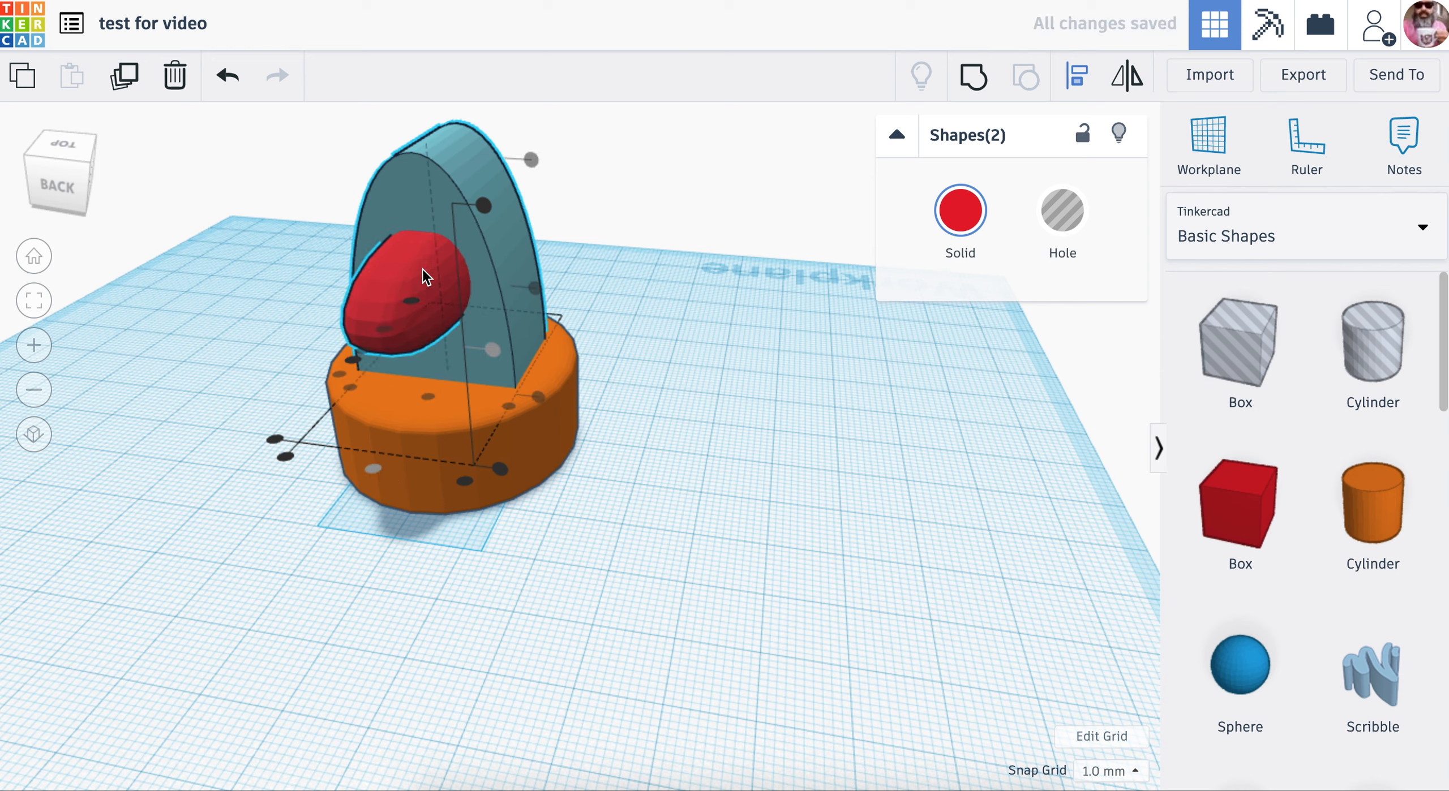
pyautogui.click(666, 397)
pyautogui.moveTo(666, 398); pyautogui.dragTo(756, 367, button='right')
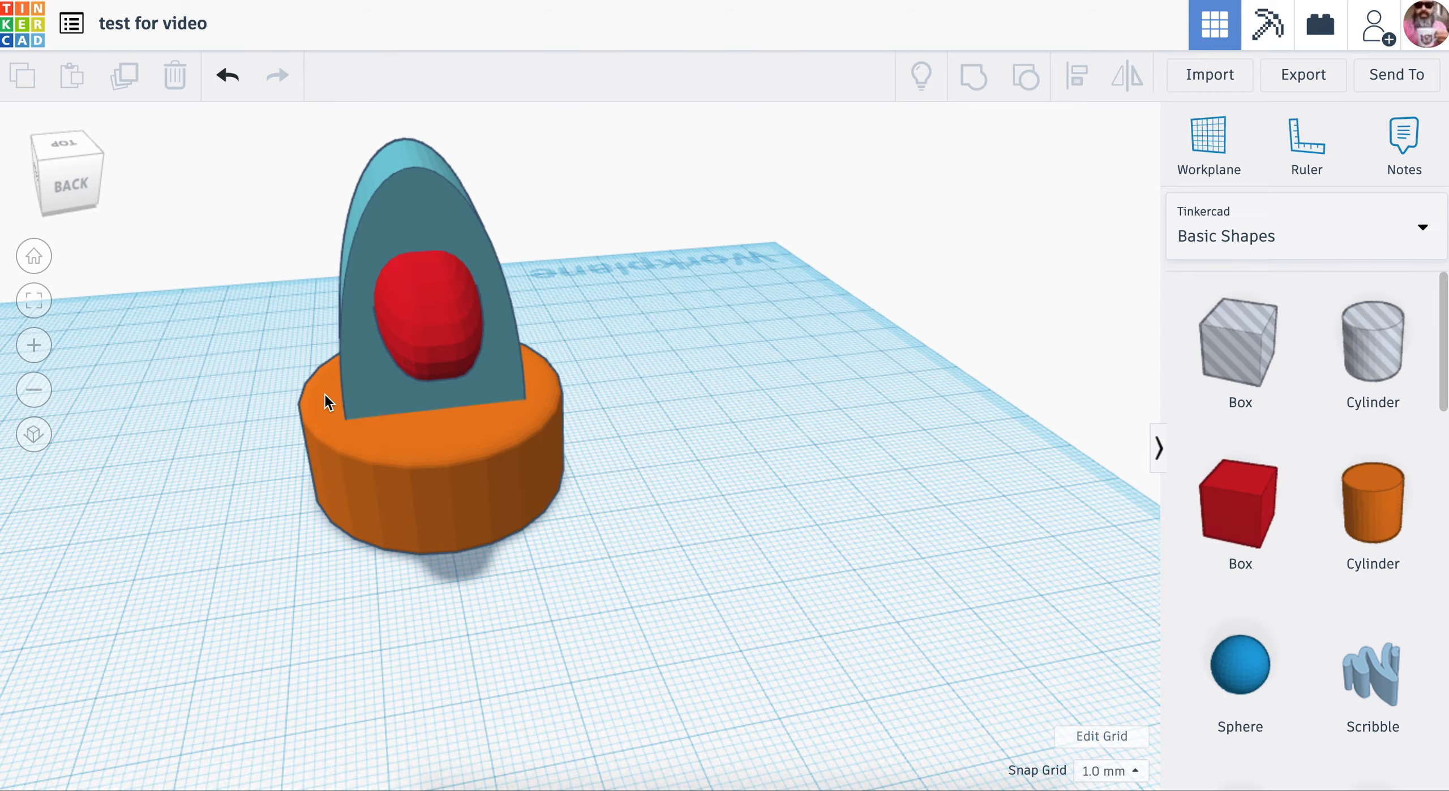
pyautogui.moveTo(746, 529); pyautogui.dragTo(748, 489, button='right')
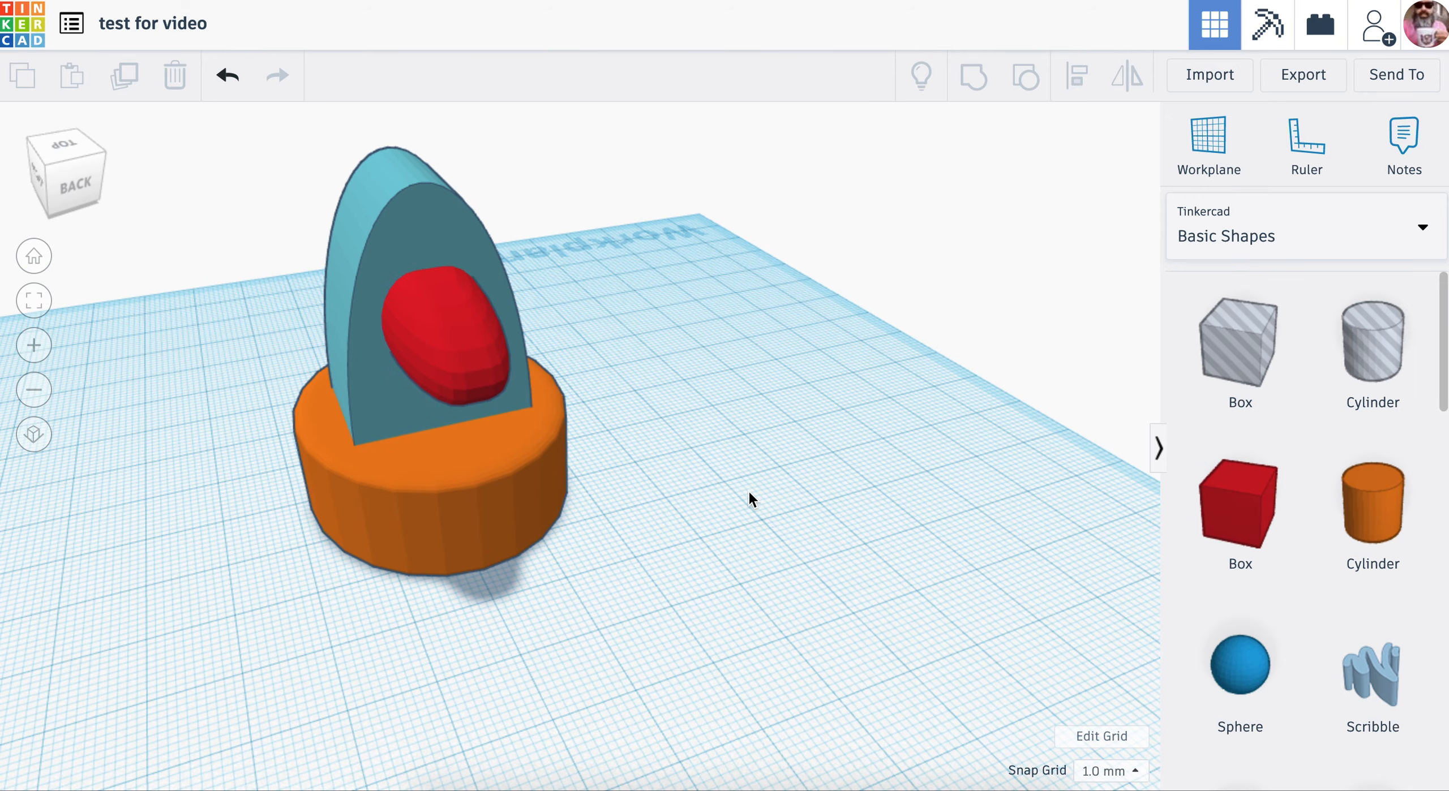
pyautogui.moveTo(666, 526); pyautogui.dragTo(213, 160)
pyautogui.click(649, 376)
# - Turn the red bar through the round roof into a hole and deselect it
pyautogui.moveTo(598, 390); pyautogui.dragTo(545, 386, button='right')
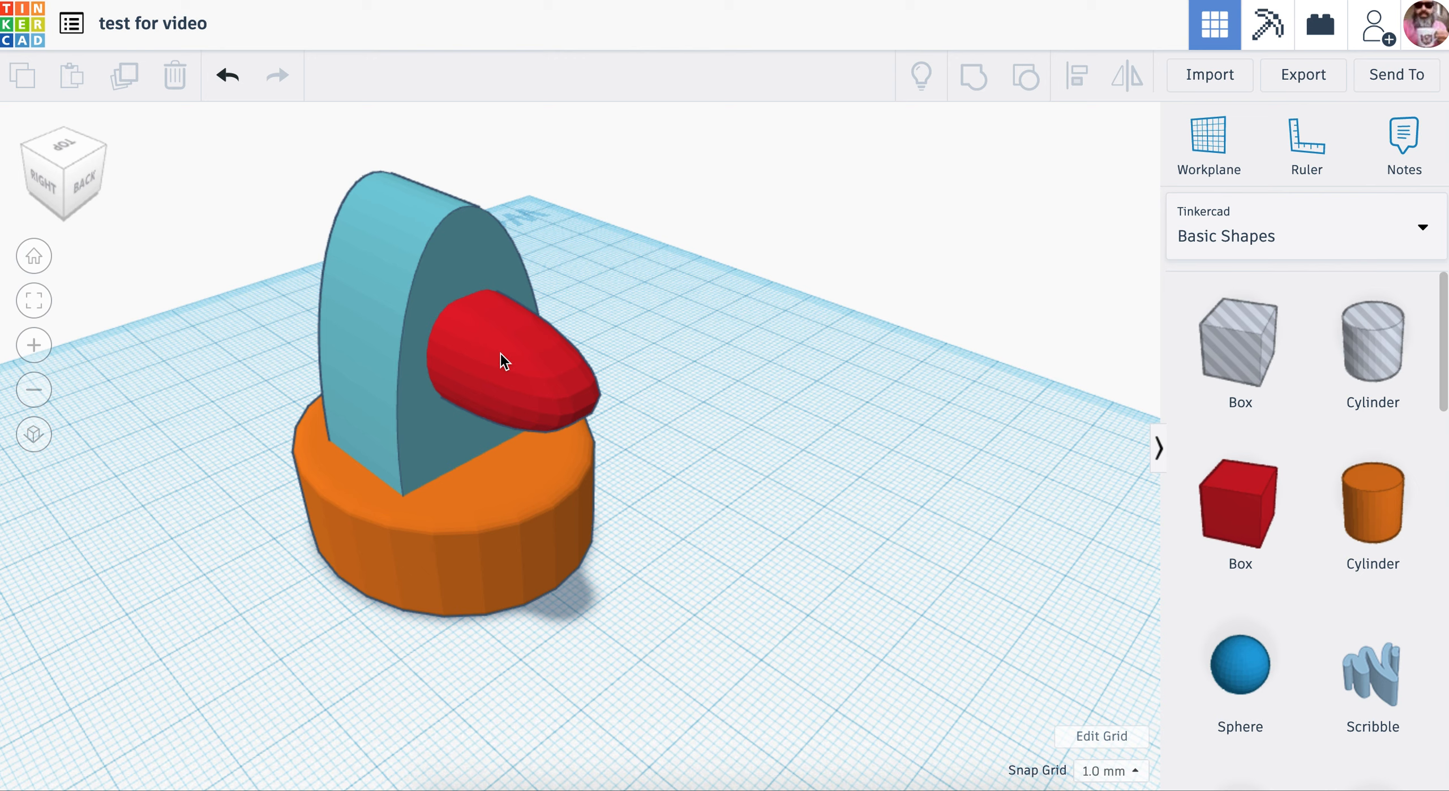
pyautogui.click(531, 363)
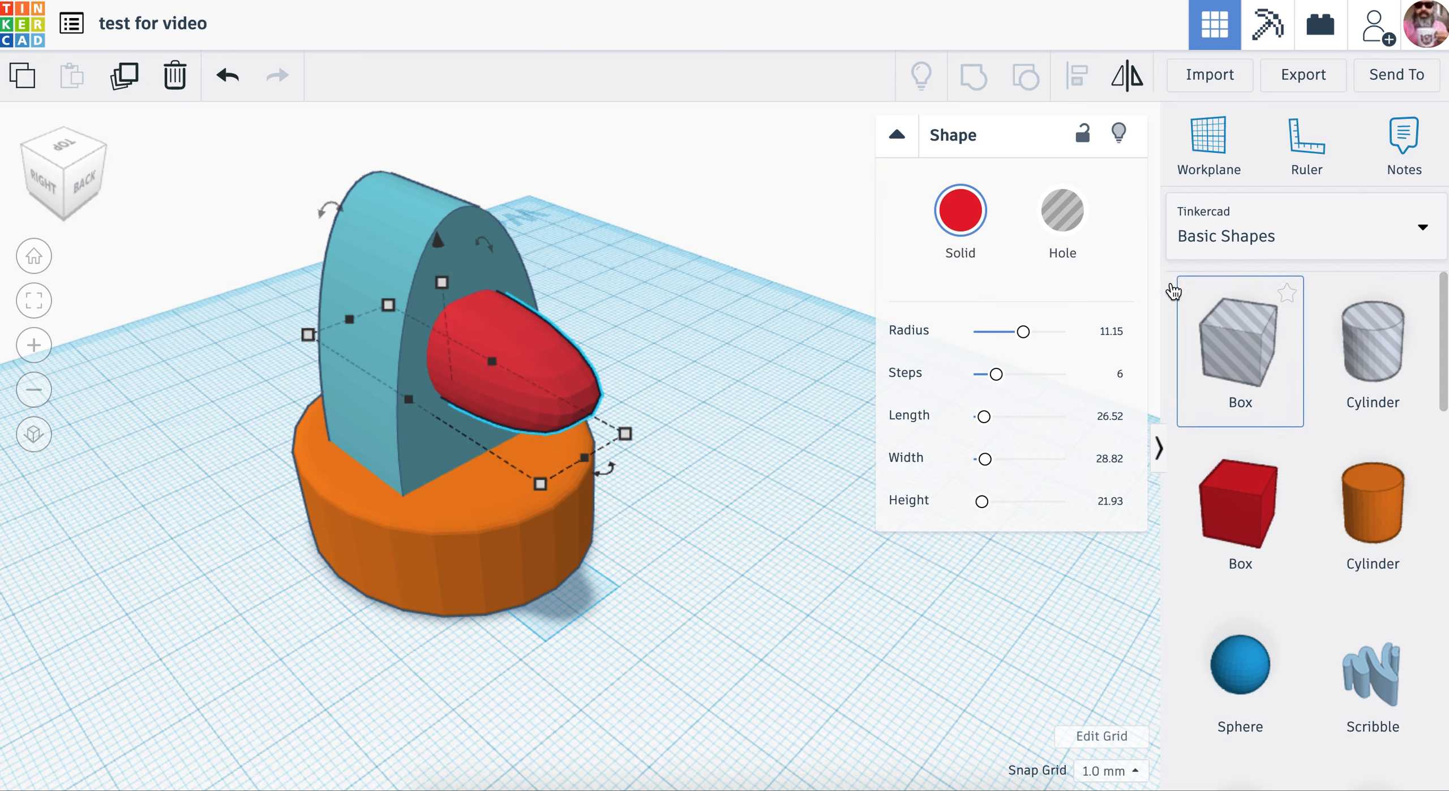
pyautogui.click(1072, 219)
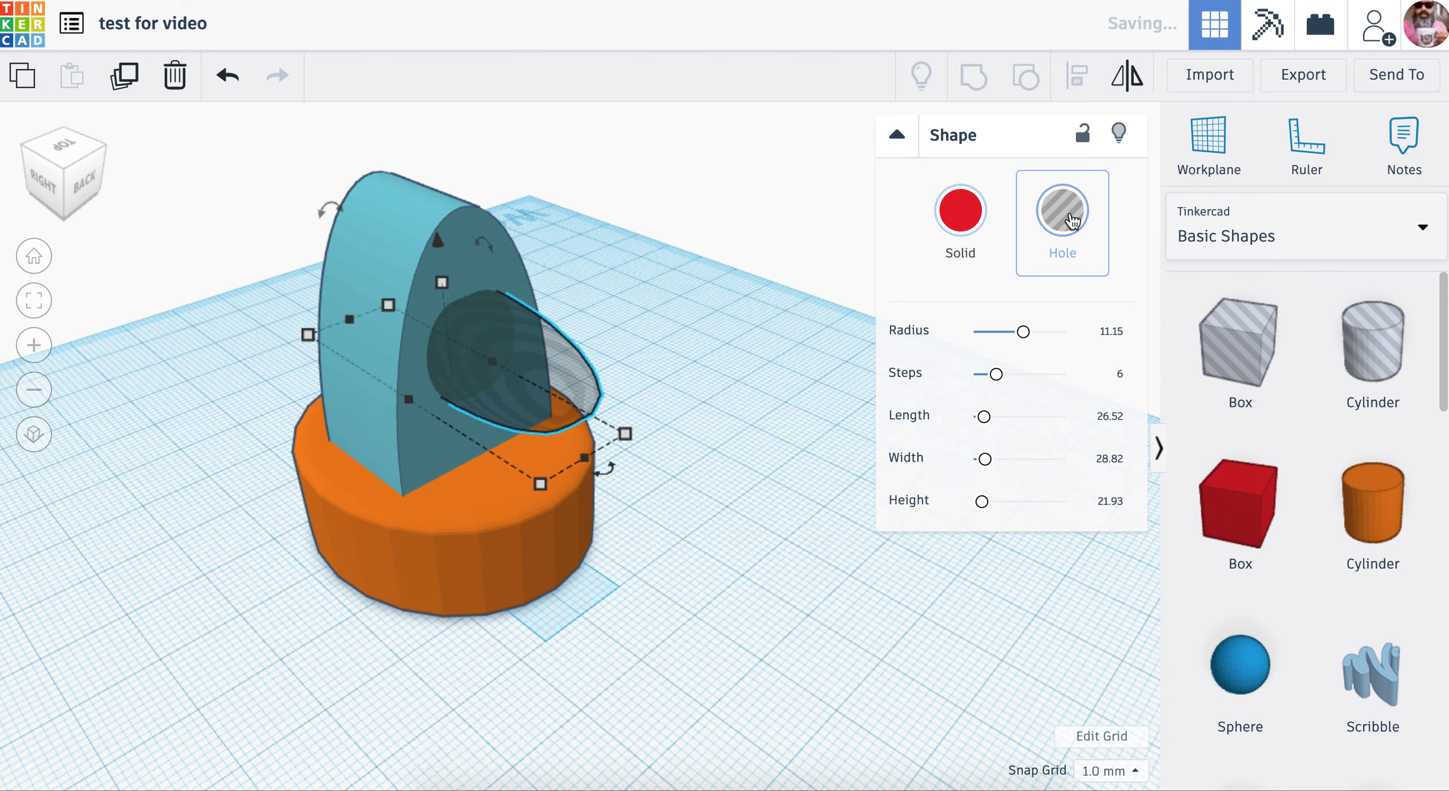
pyautogui.moveTo(764, 349); pyautogui.dragTo(993, 351, button='right')
pyautogui.moveTo(849, 450); pyautogui.dragTo(693, 299, button='right')
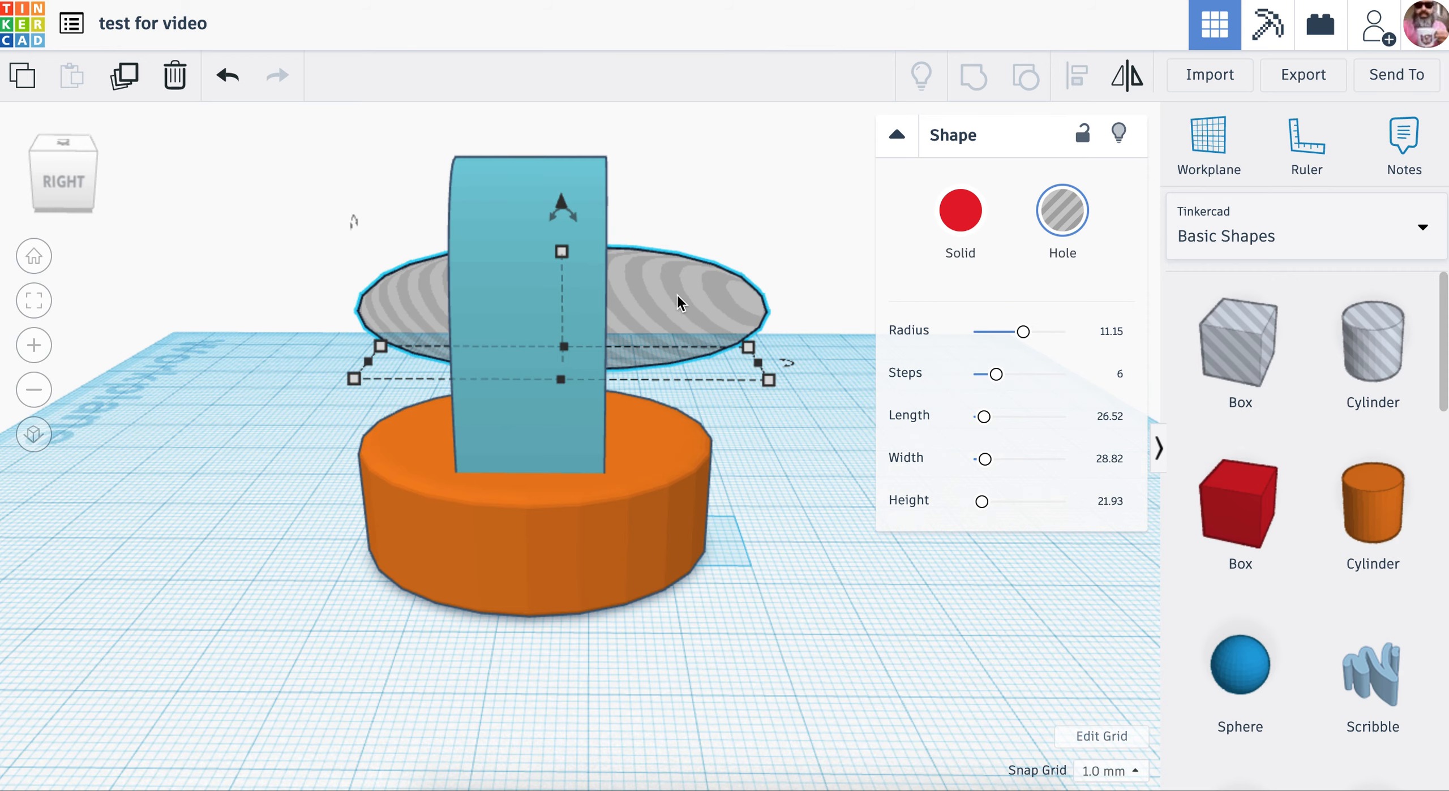
pyautogui.moveTo(815, 298); pyautogui.dragTo(632, 323, button='right')
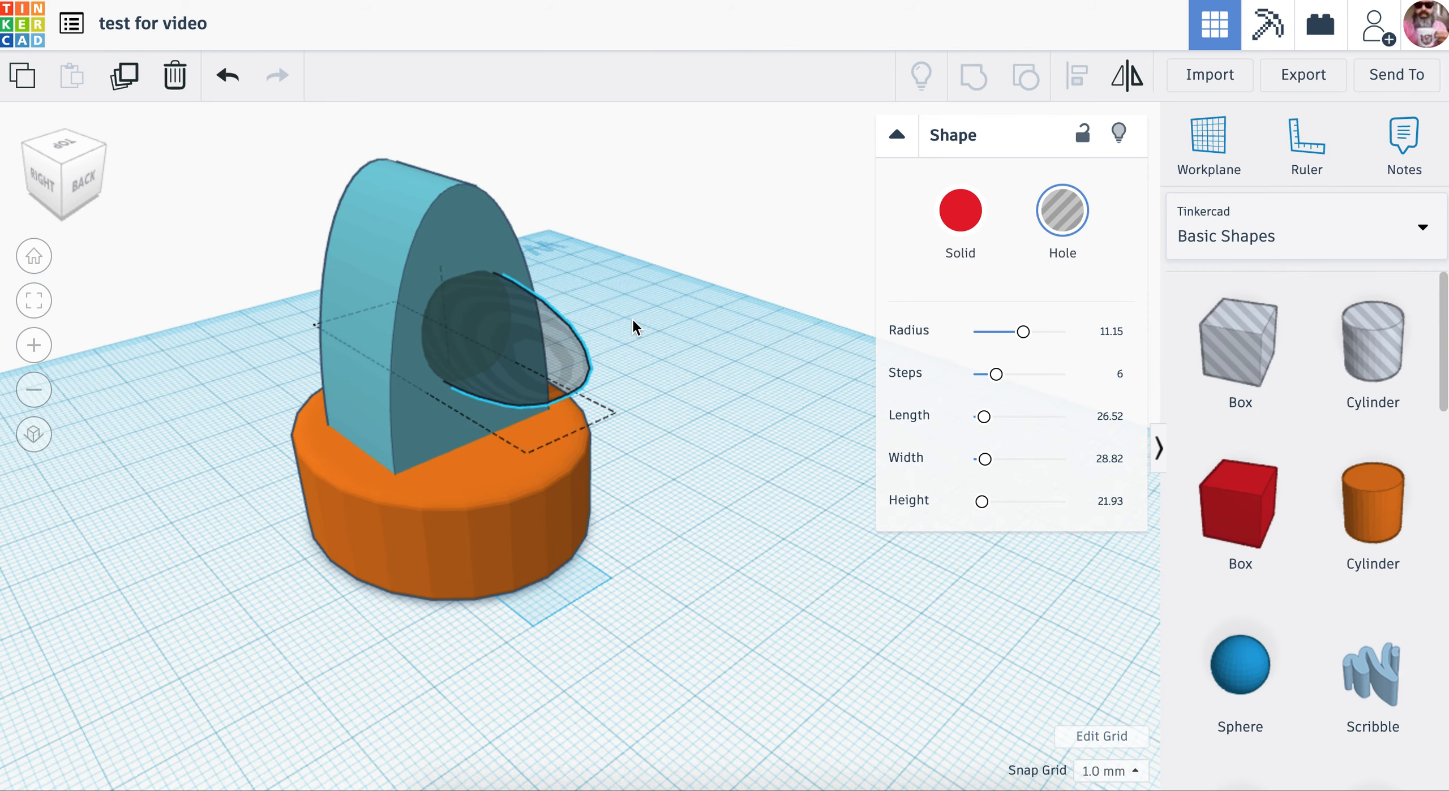
pyautogui.click(679, 508)
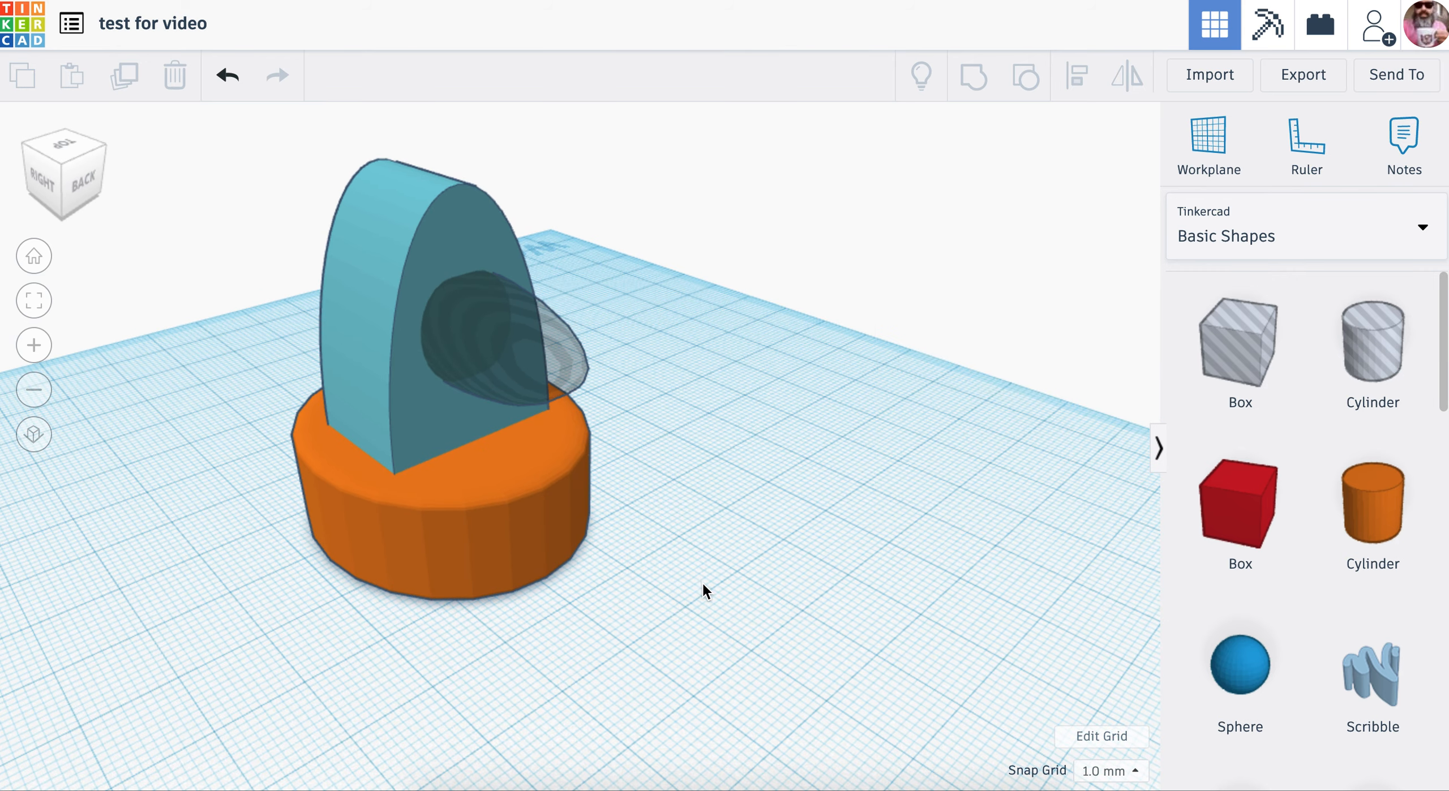
# - Group the cylinder, round roof and hole shape so the hole cuts through the roof
pyautogui.moveTo(691, 603); pyautogui.dragTo(188, 136)
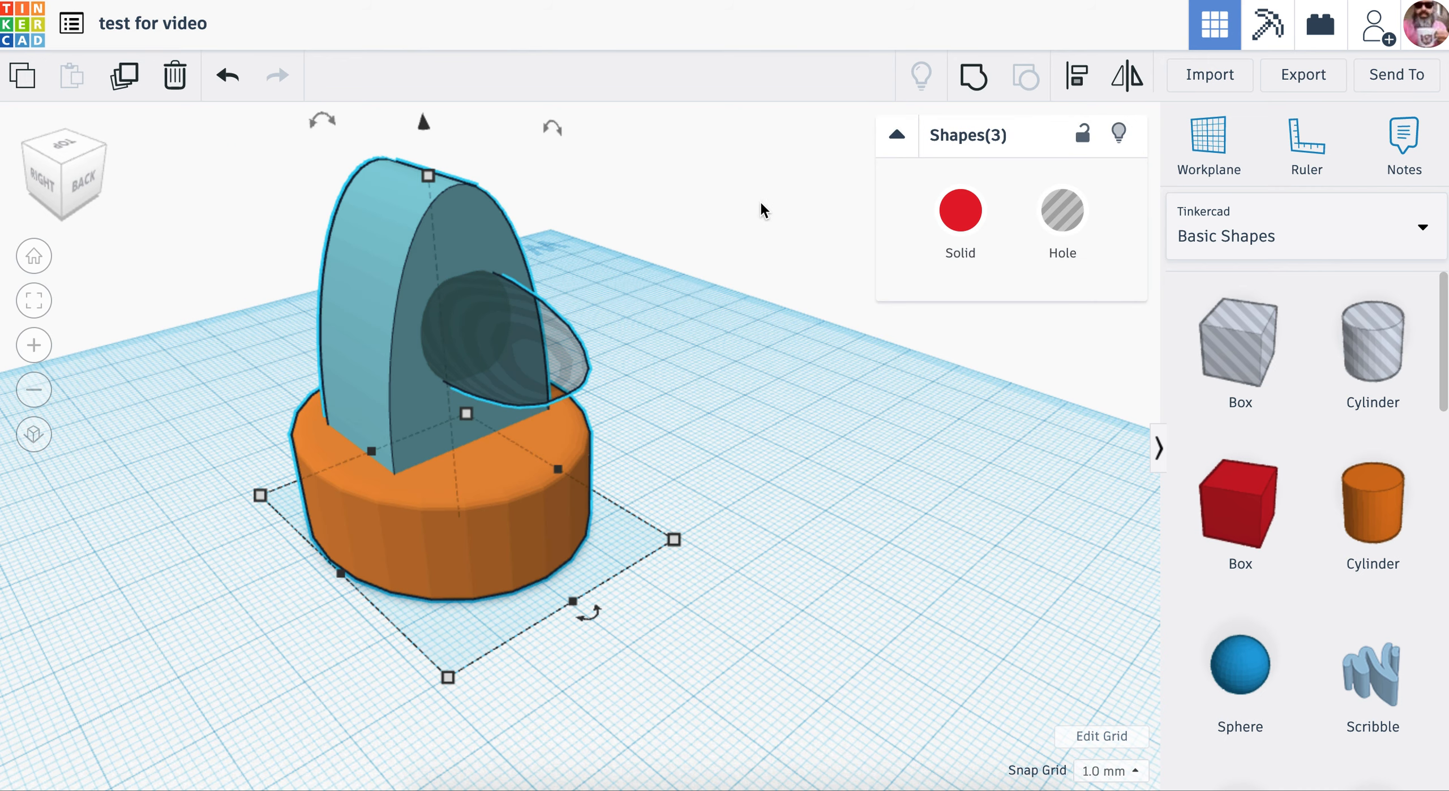
pyautogui.click(974, 81)
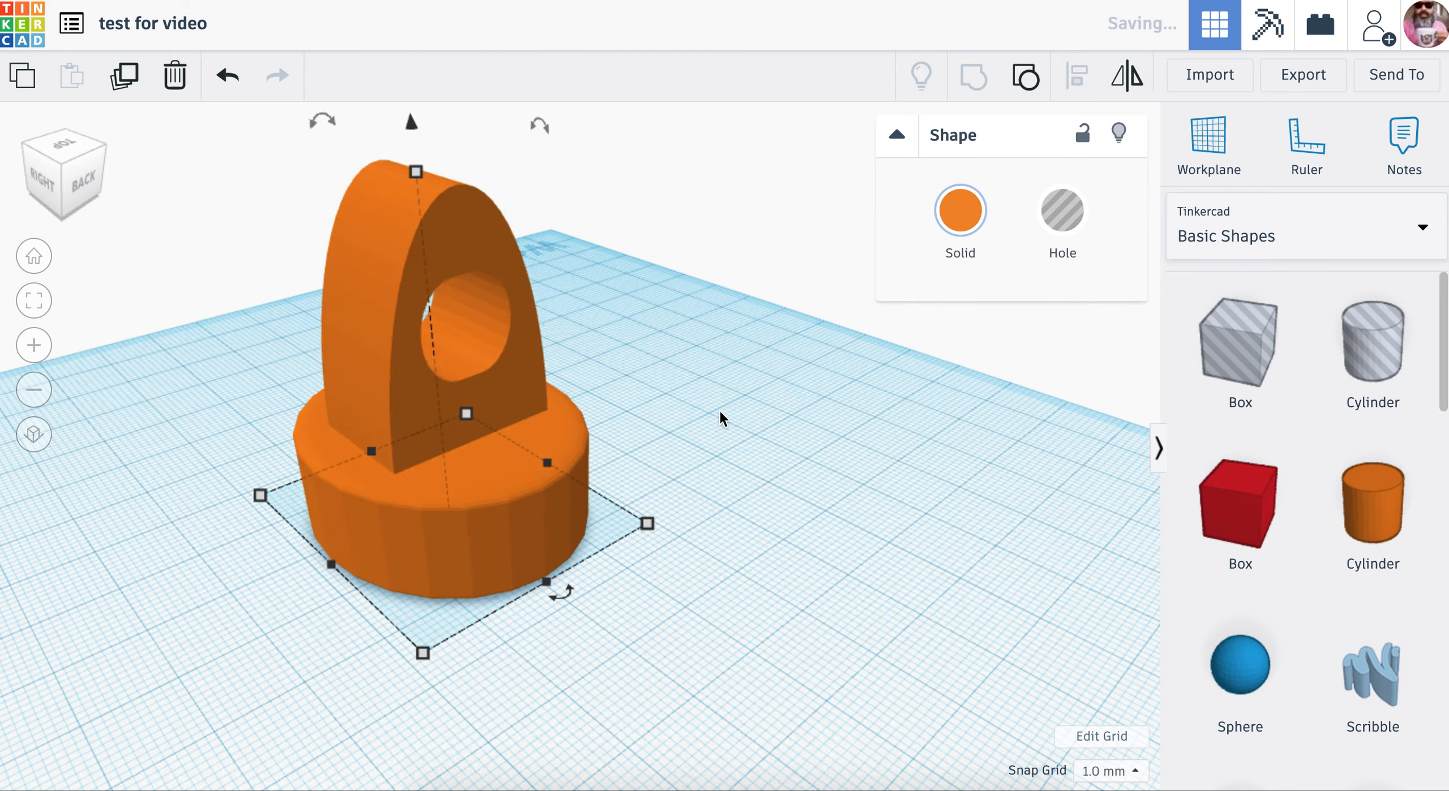
pyautogui.moveTo(719, 422); pyautogui.dragTo(788, 436, button='right')
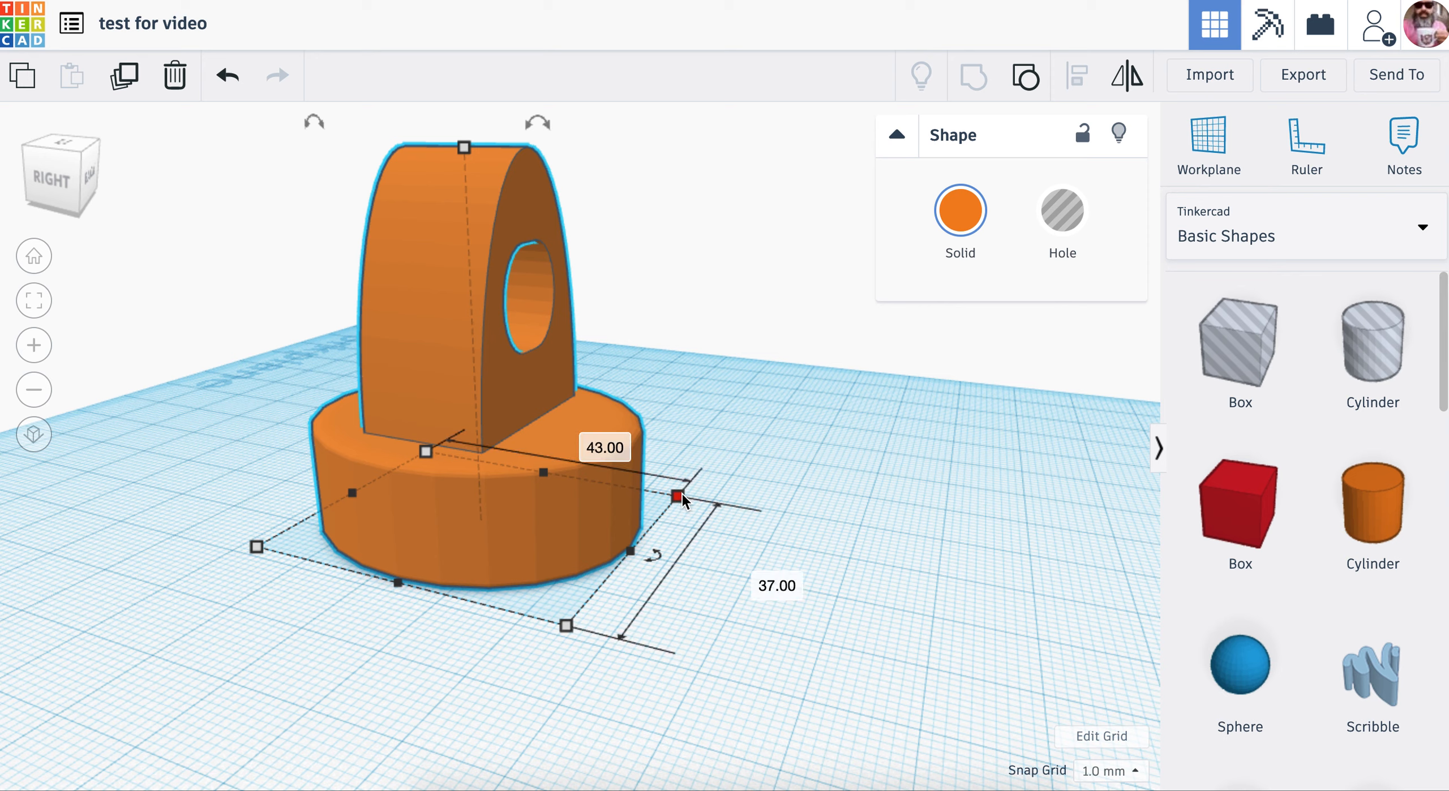
# - Reshape the grouped object with a narrower, longer base, increase its height, and deselect it
pyautogui.moveTo(566, 626); pyautogui.dragTo(465, 643)
pyautogui.moveTo(324, 605); pyautogui.dragTo(248, 663)
pyautogui.moveTo(859, 667); pyautogui.dragTo(730, 457, button='right')
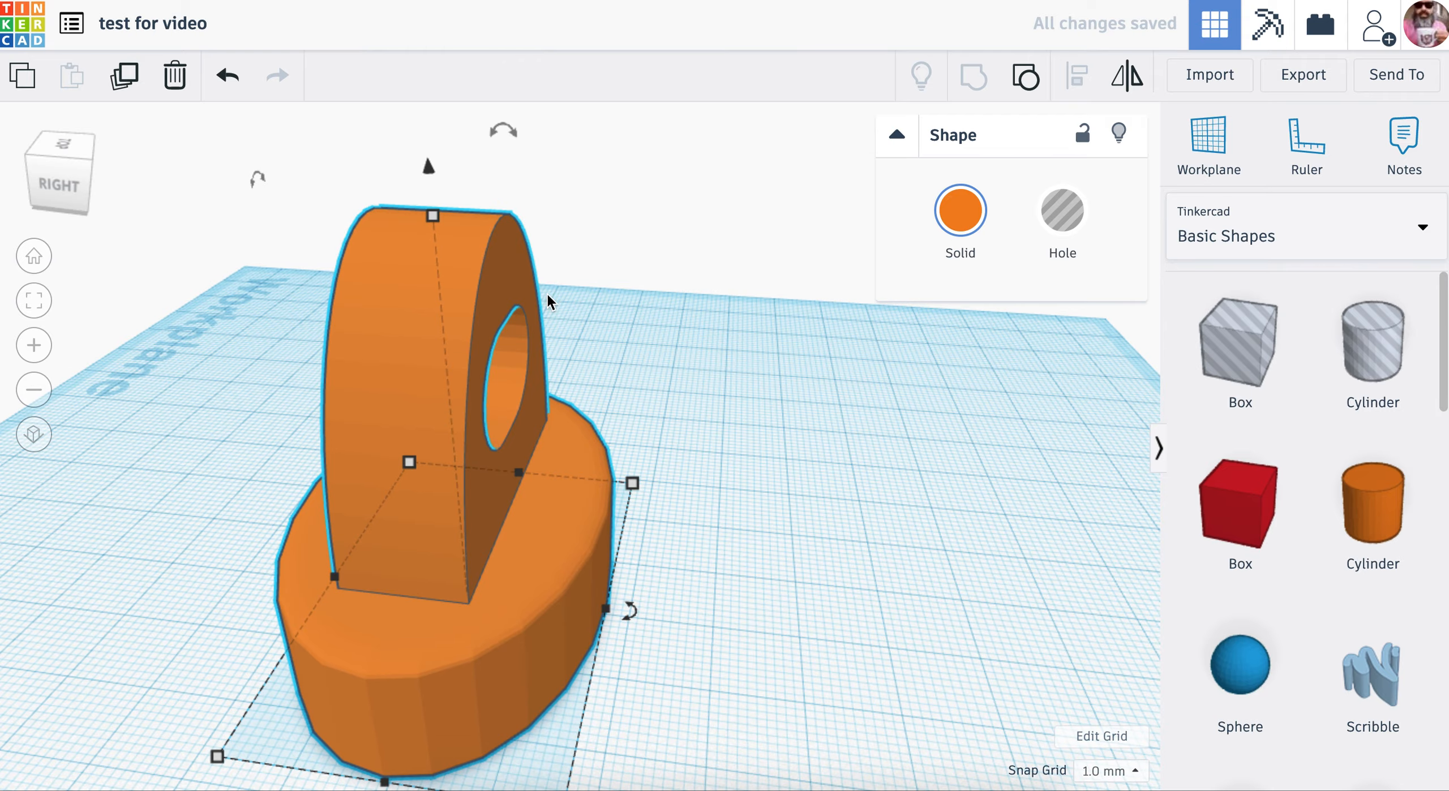
pyautogui.moveTo(448, 215); pyautogui.dragTo(428, 170)
pyautogui.moveTo(618, 346); pyautogui.dragTo(570, 410, button='right')
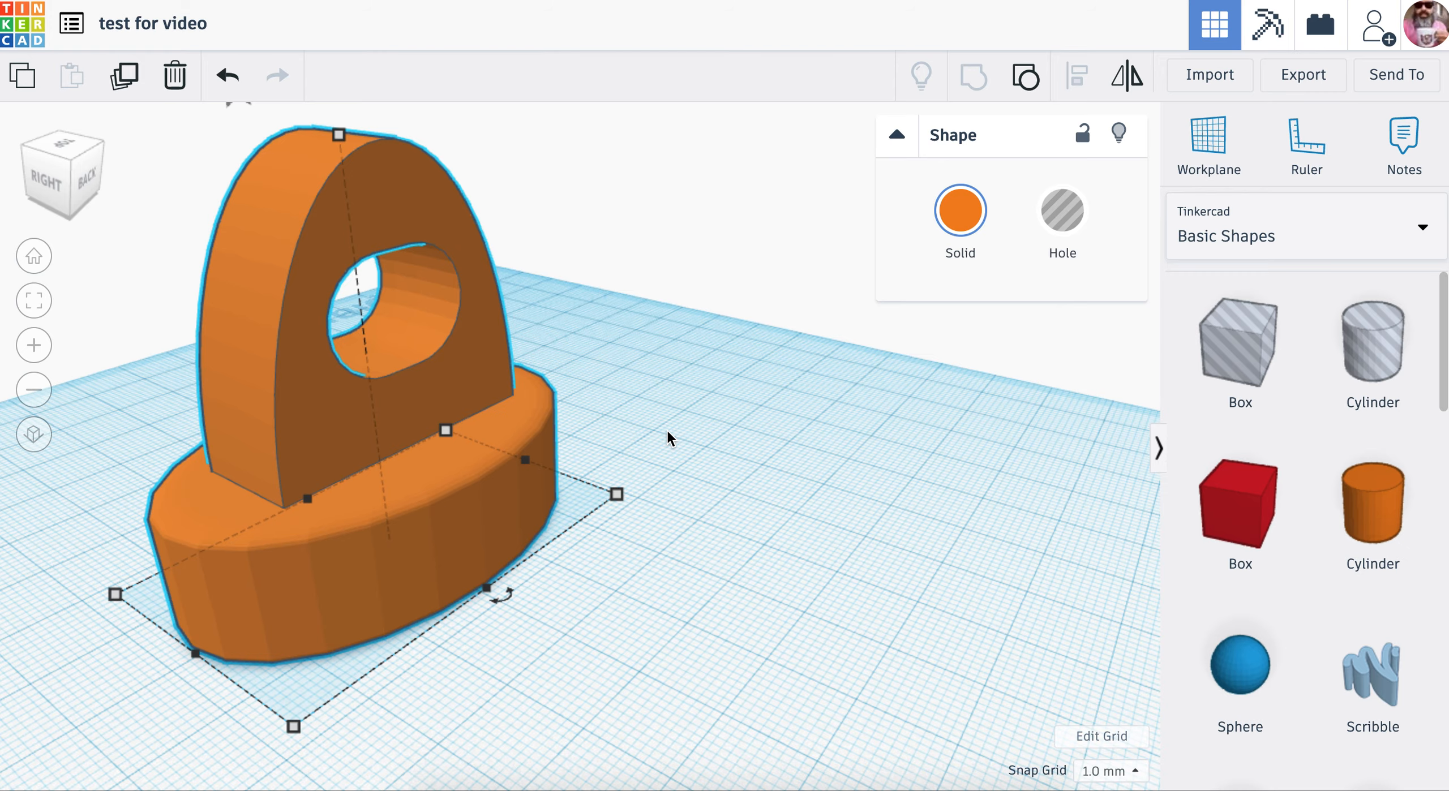
pyautogui.scroll(-5, 624, 446)
pyautogui.scroll(5, 615, 450)
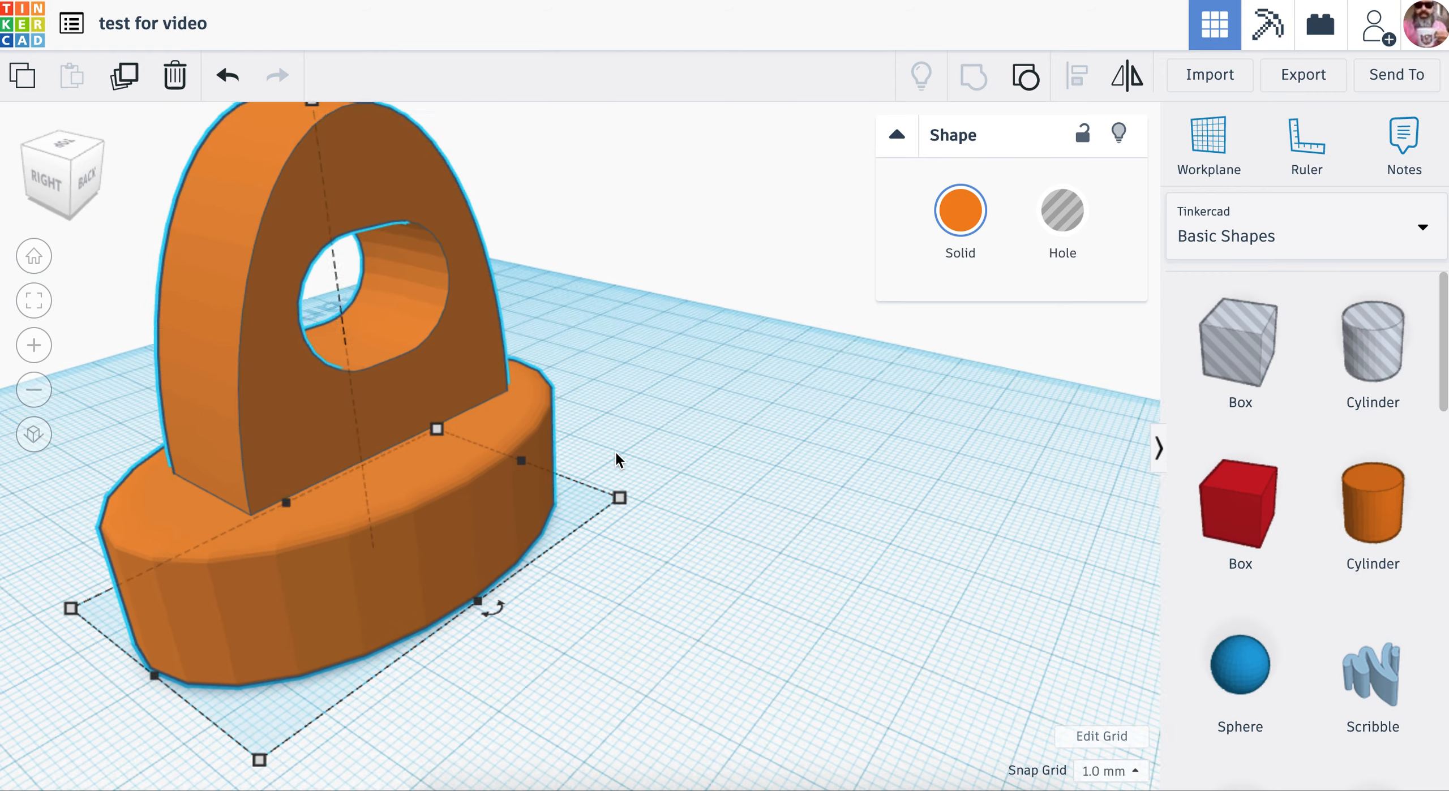
pyautogui.scroll(-4, 699, 421)
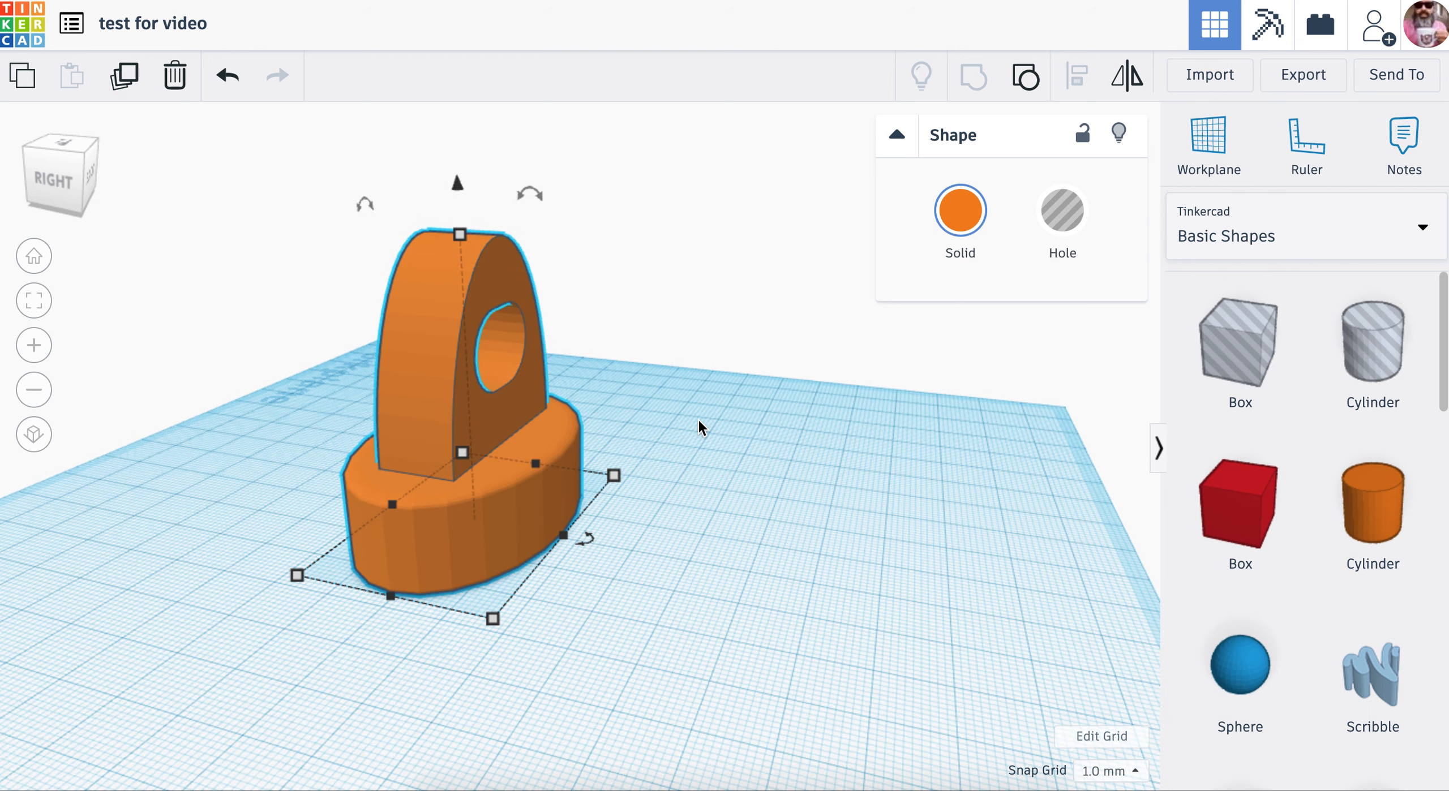
pyautogui.click(698, 422)
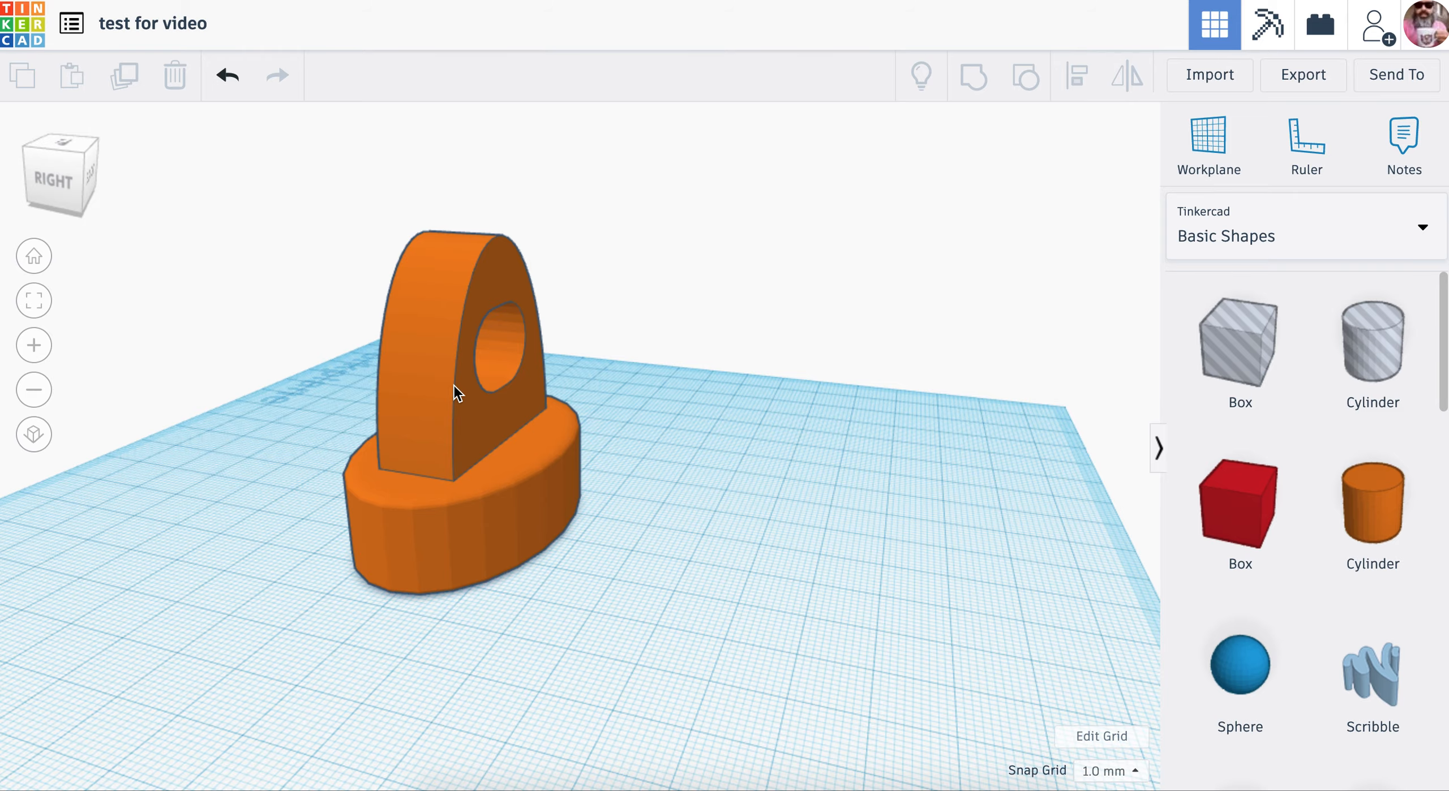
pyautogui.scroll(-2, 436, 385)
pyautogui.scroll(2, 419, 385)
pyautogui.scroll(-1, 418, 385)
pyautogui.scroll(4, 418, 384)
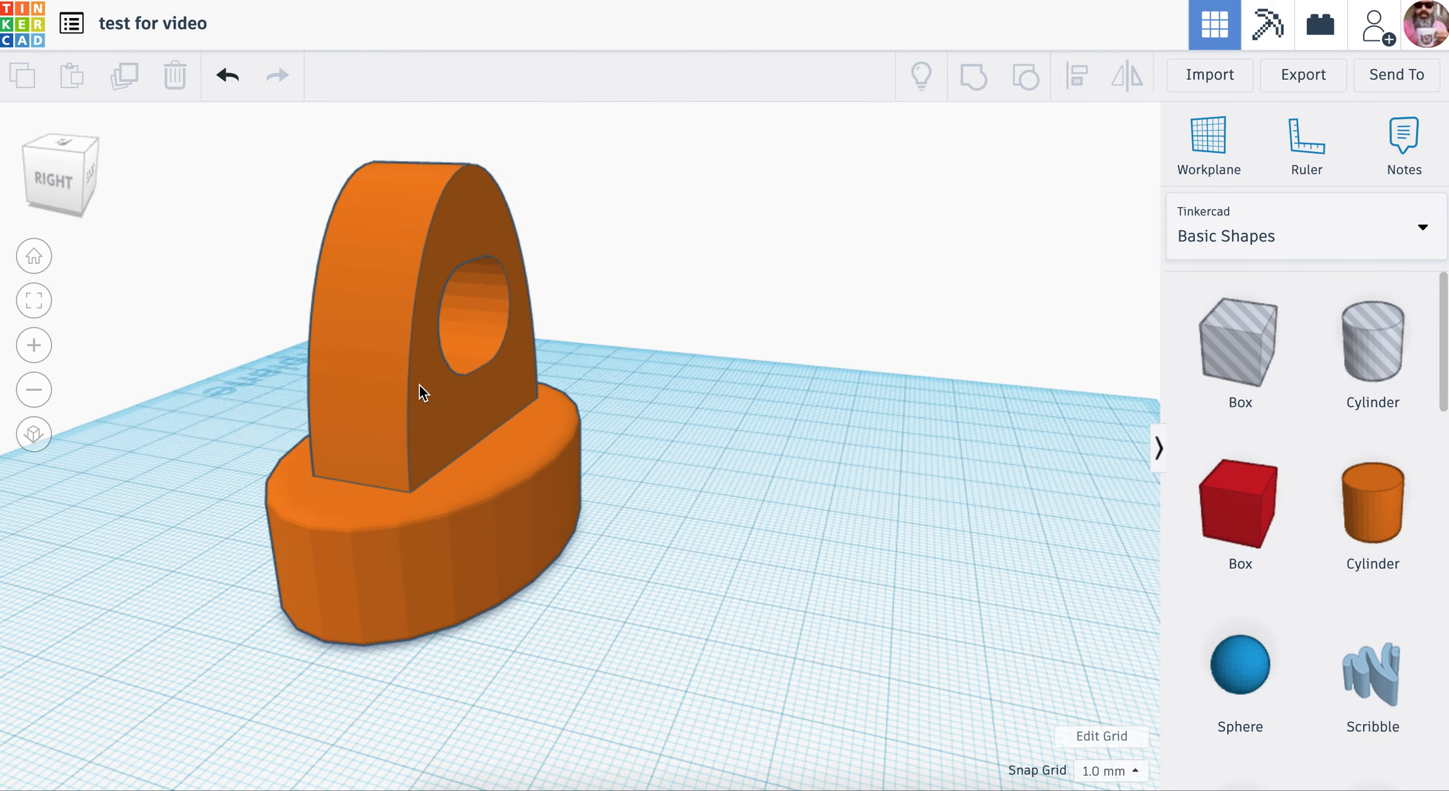
pyautogui.scroll(-2, 419, 385)
pyautogui.scroll(2, 419, 385)
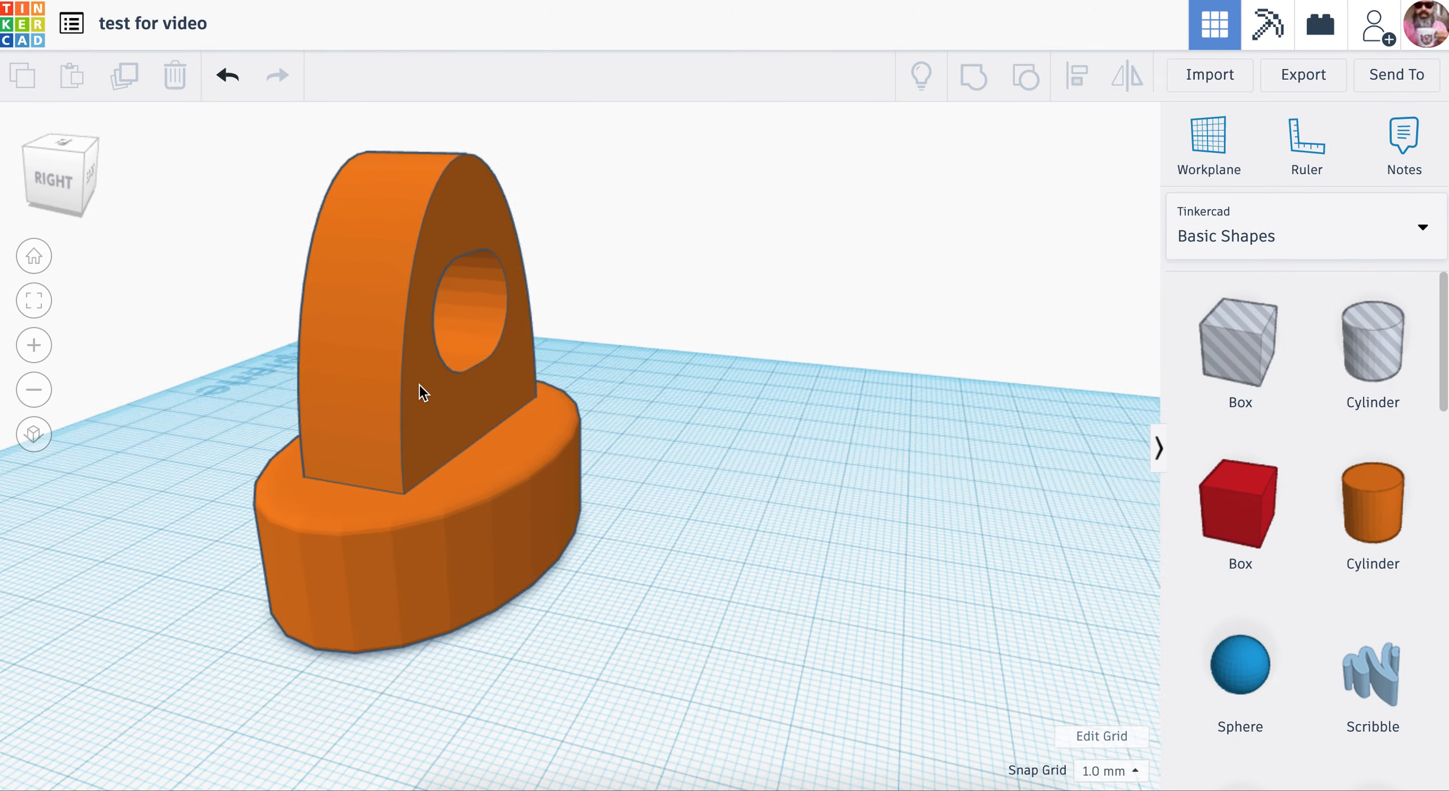
pyautogui.scroll(-2, 418, 390)
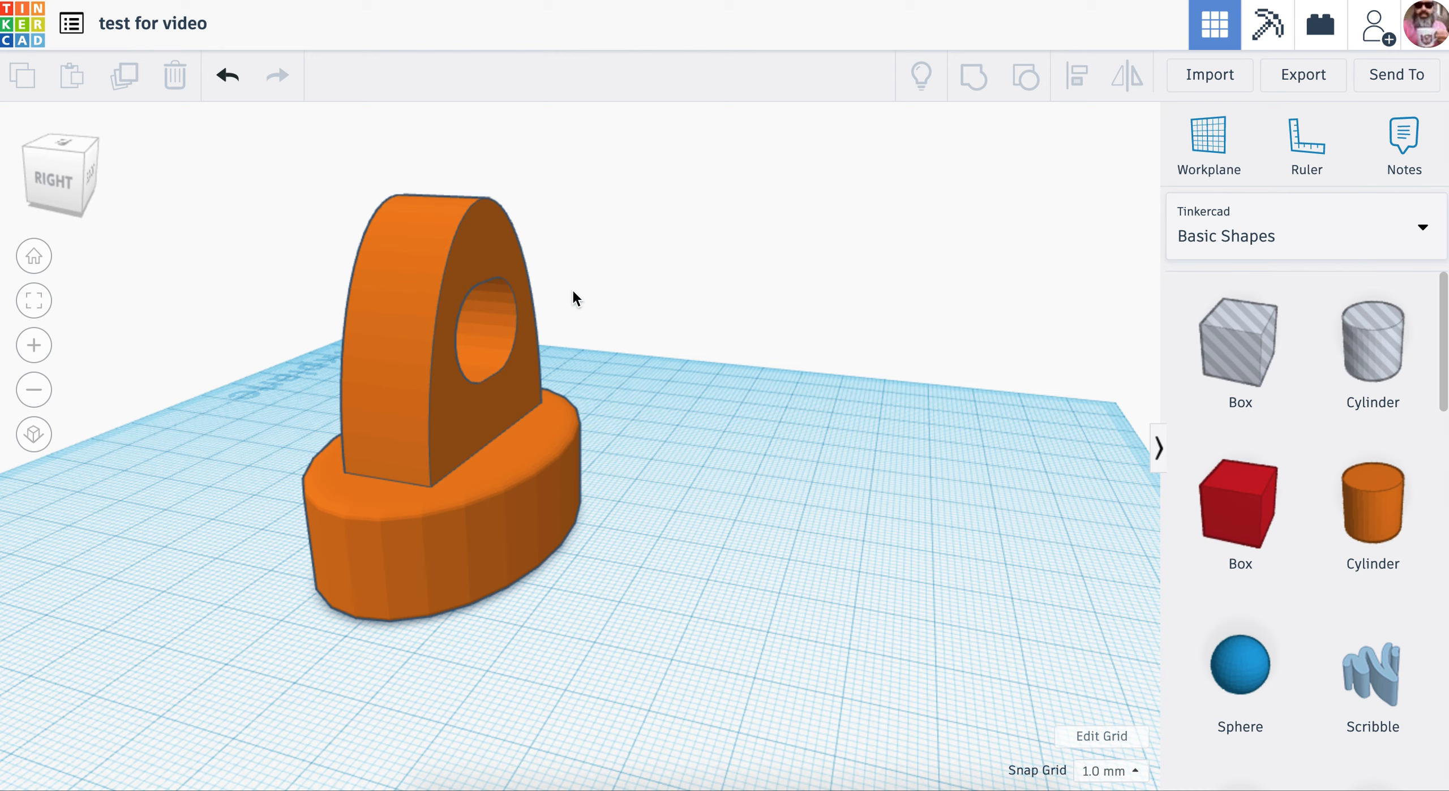
# - Duplicate the grouped object, move the copy beside the original, and delete the copy
pyautogui.click(412, 295)
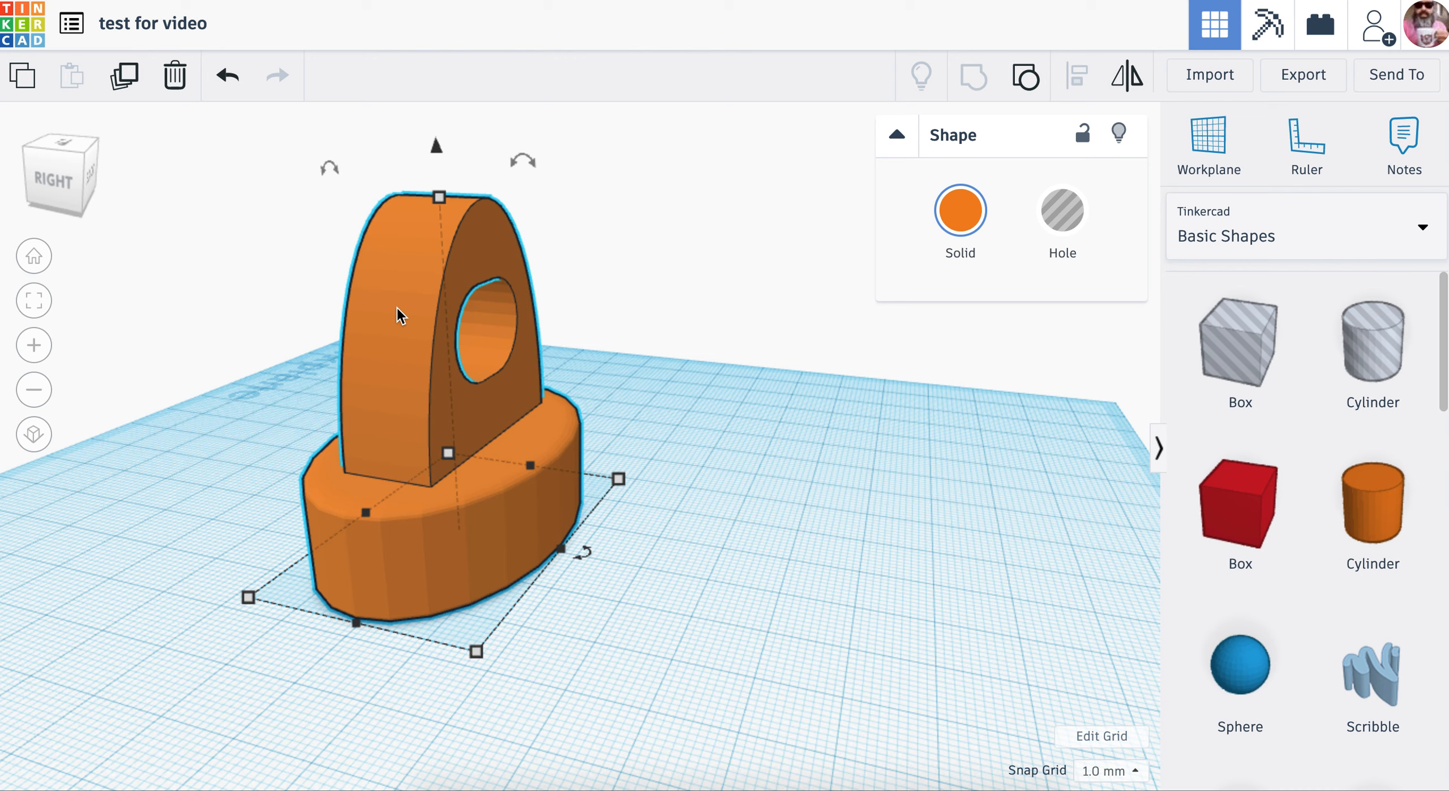
pyautogui.press('super+d')
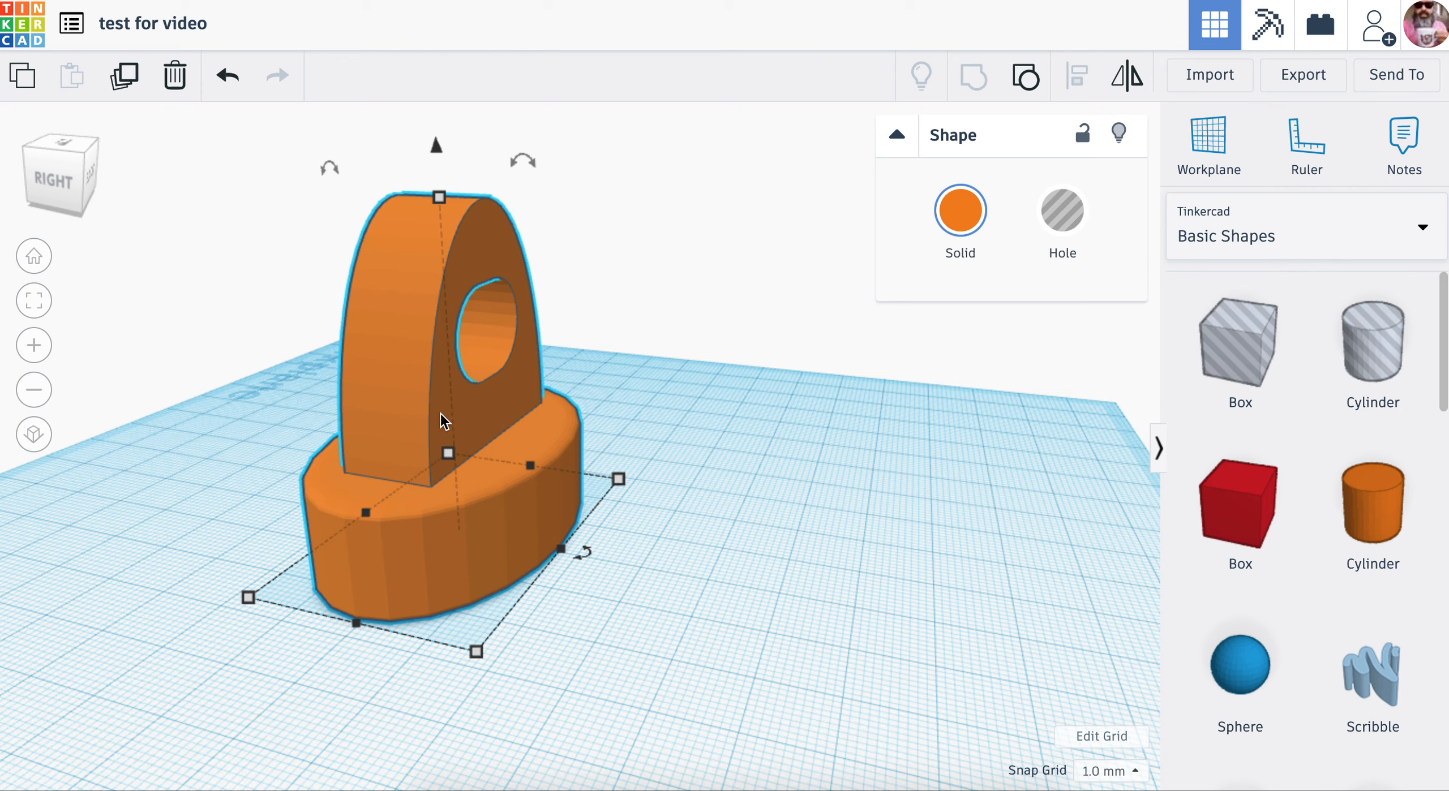
pyautogui.moveTo(439, 411); pyautogui.dragTo(724, 462)
pyautogui.moveTo(955, 568); pyautogui.dragTo(641, 374, button='right')
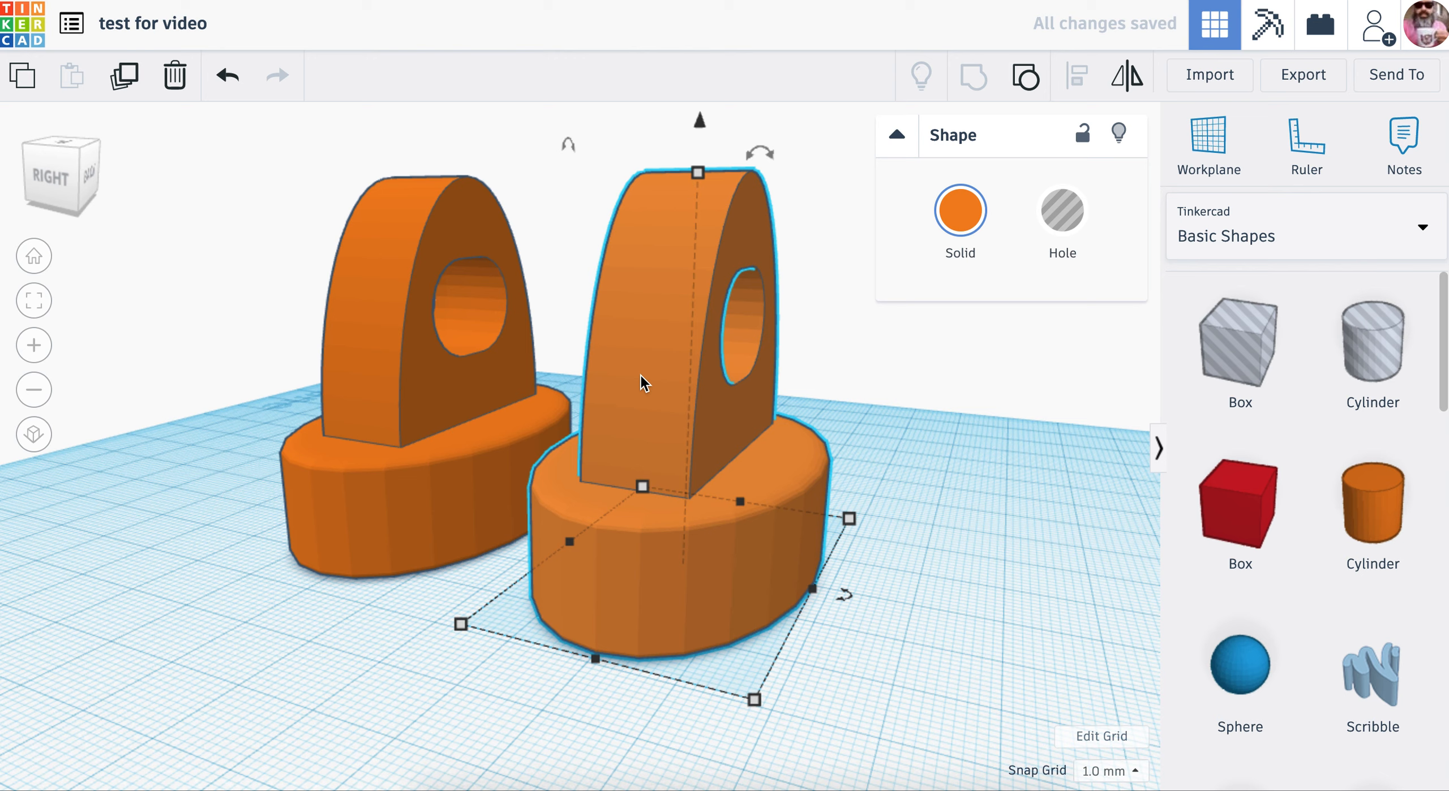
pyautogui.press('Delete')
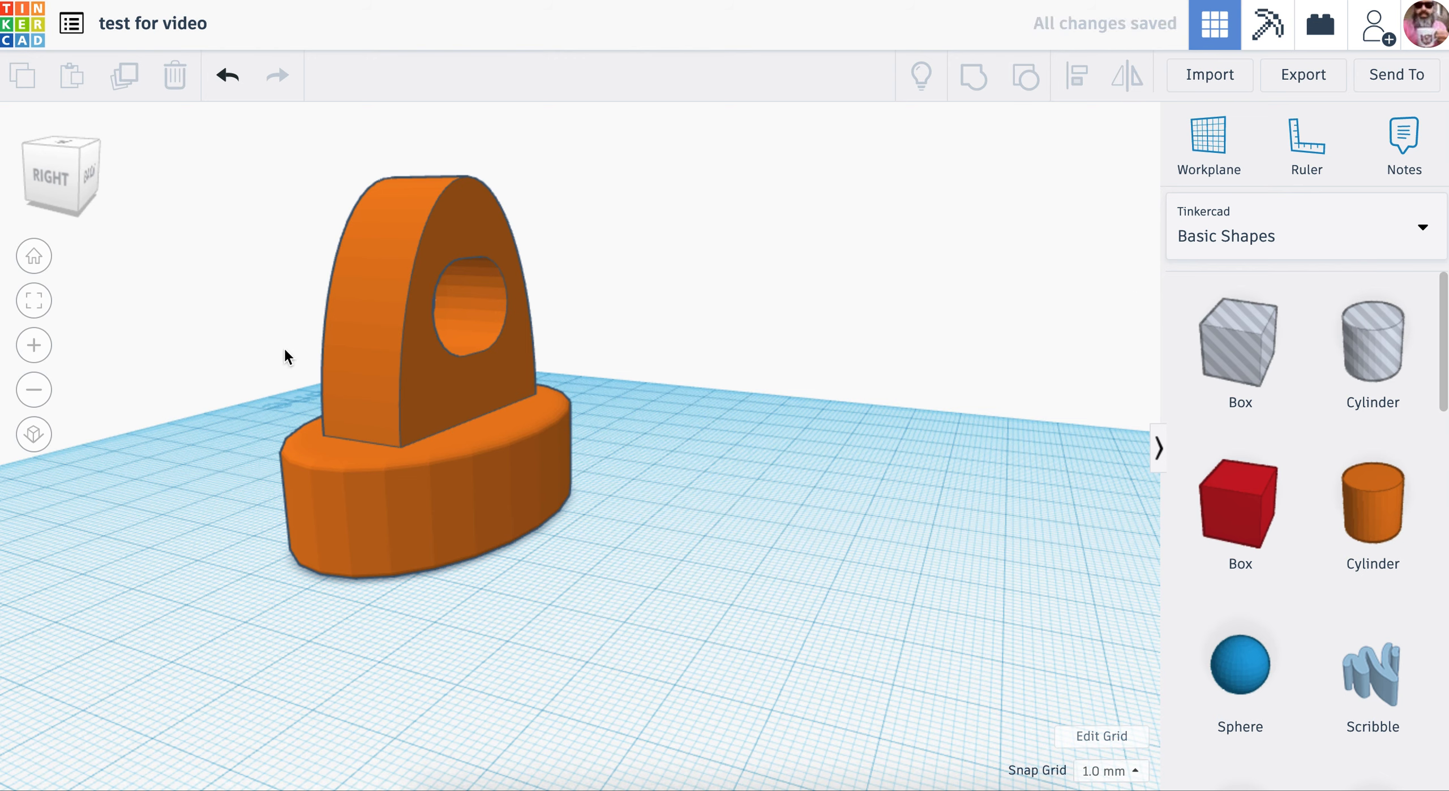
# - Duplicate the grouped object in place and rotate the copy -45° about the vertical axis
pyautogui.click(369, 346)
pyautogui.press('super+d')
pyautogui.scroll(2, 571, 543)
pyautogui.scroll(-3, 570, 550)
pyautogui.scroll(-2, 572, 545)
pyautogui.moveTo(554, 602); pyautogui.dragTo(511, 510, button='right')
pyautogui.scroll(-3, 511, 510)
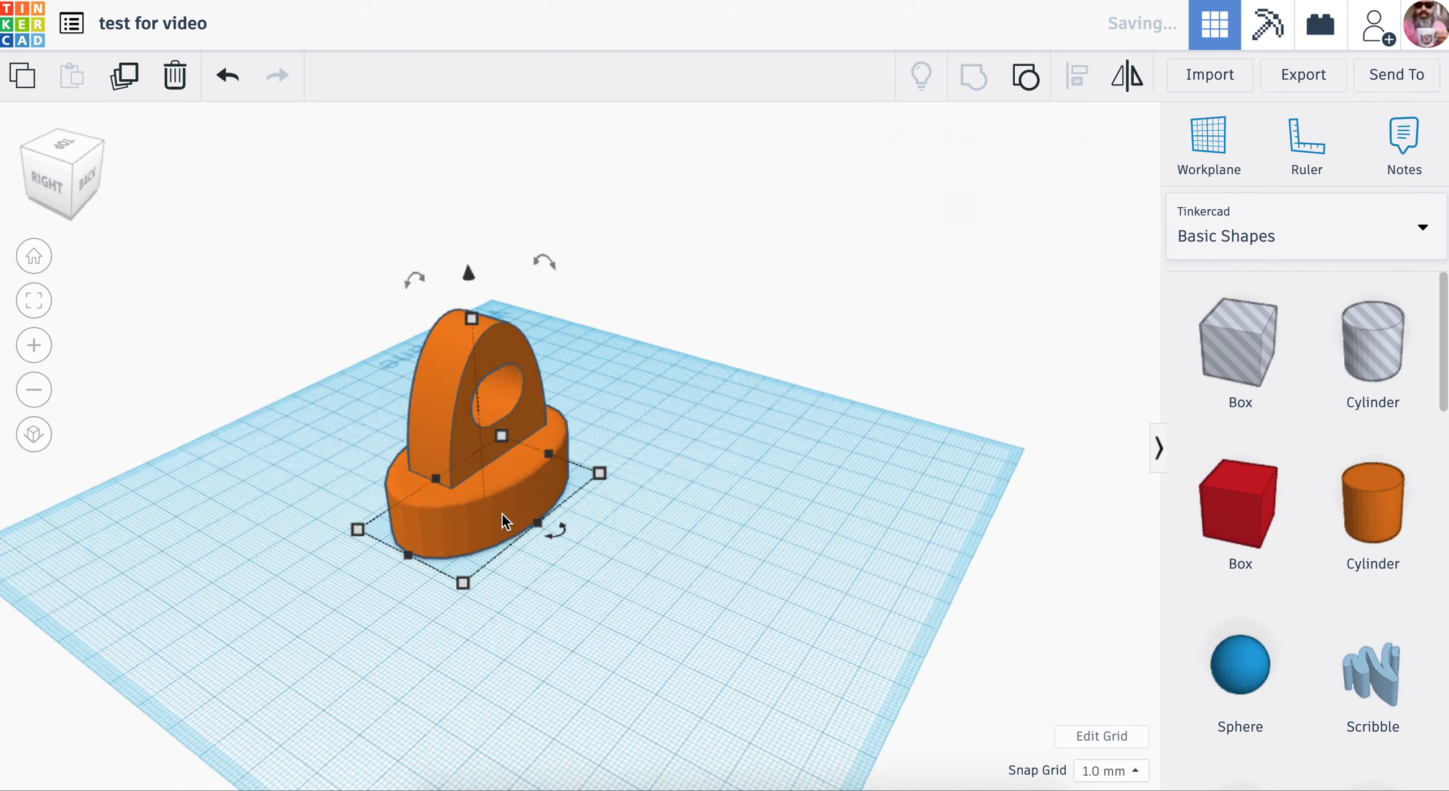
pyautogui.moveTo(568, 521); pyautogui.dragTo(596, 528)
pyautogui.click(560, 516)
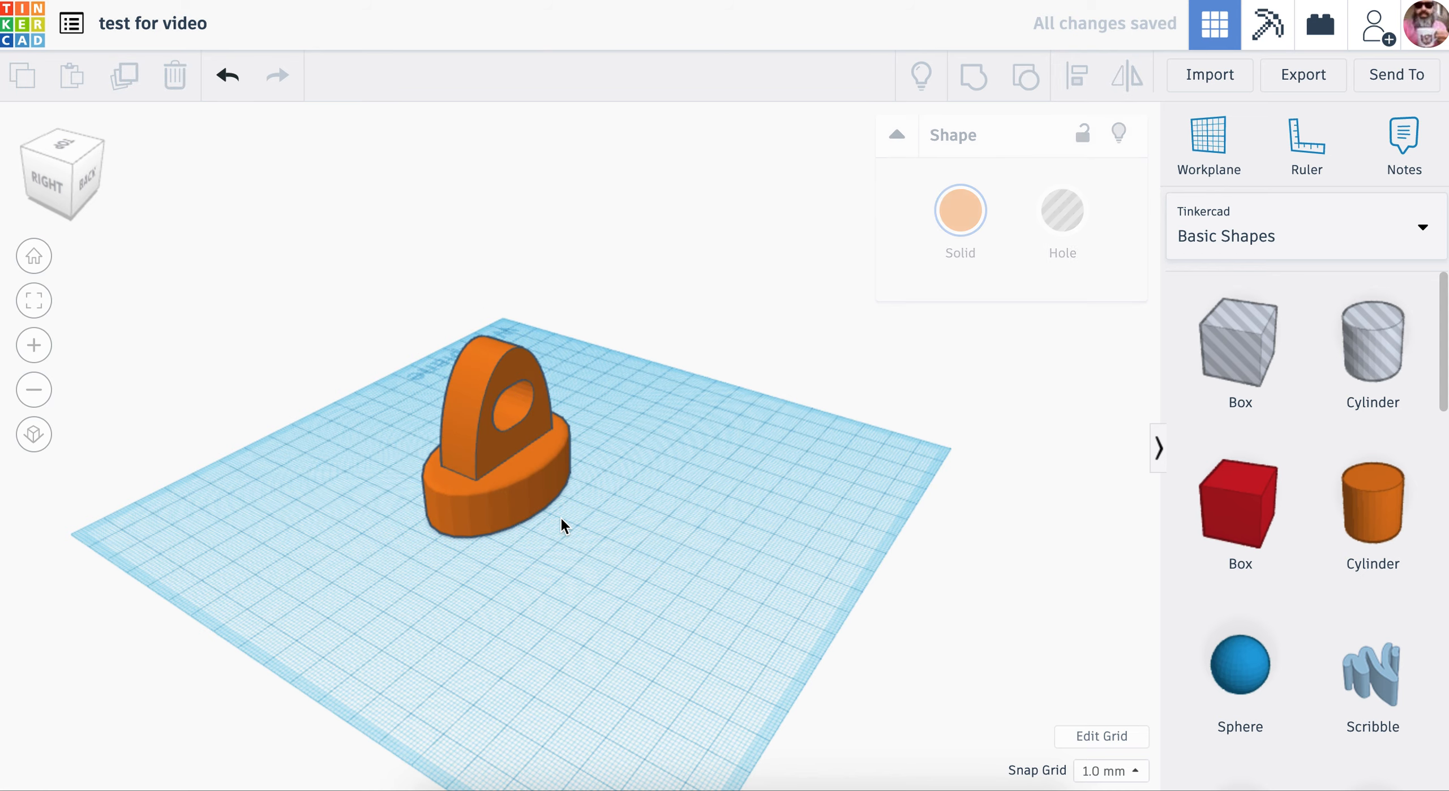
pyautogui.click(546, 496)
pyautogui.moveTo(569, 522); pyautogui.dragTo(561, 480)
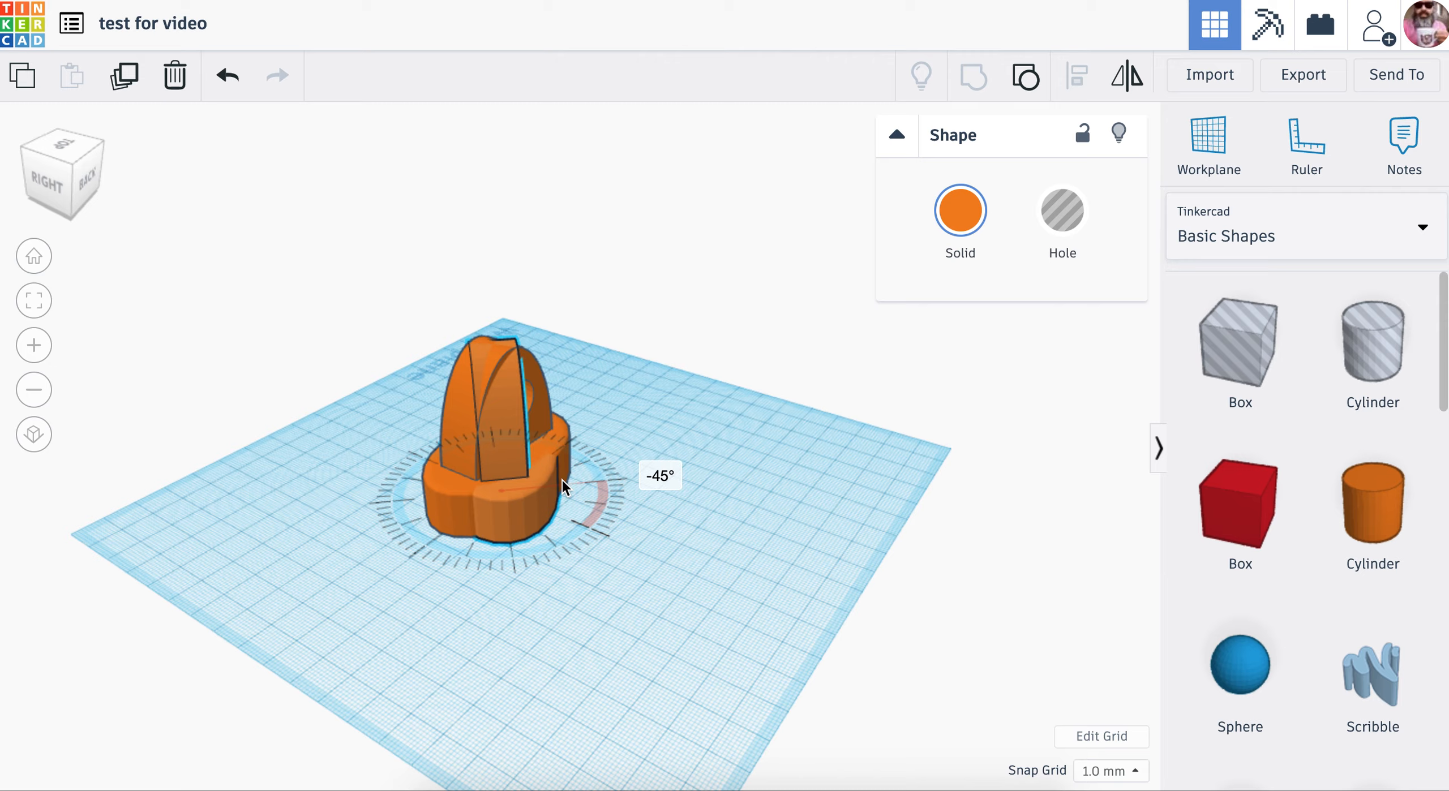
pyautogui.moveTo(561, 480); pyautogui.dragTo(563, 482)
# - Select all the overlapping orange shapes and group them into one object
pyautogui.moveTo(609, 534); pyautogui.dragTo(324, 500, button='right')
pyautogui.moveTo(611, 544); pyautogui.dragTo(598, 715, button='right')
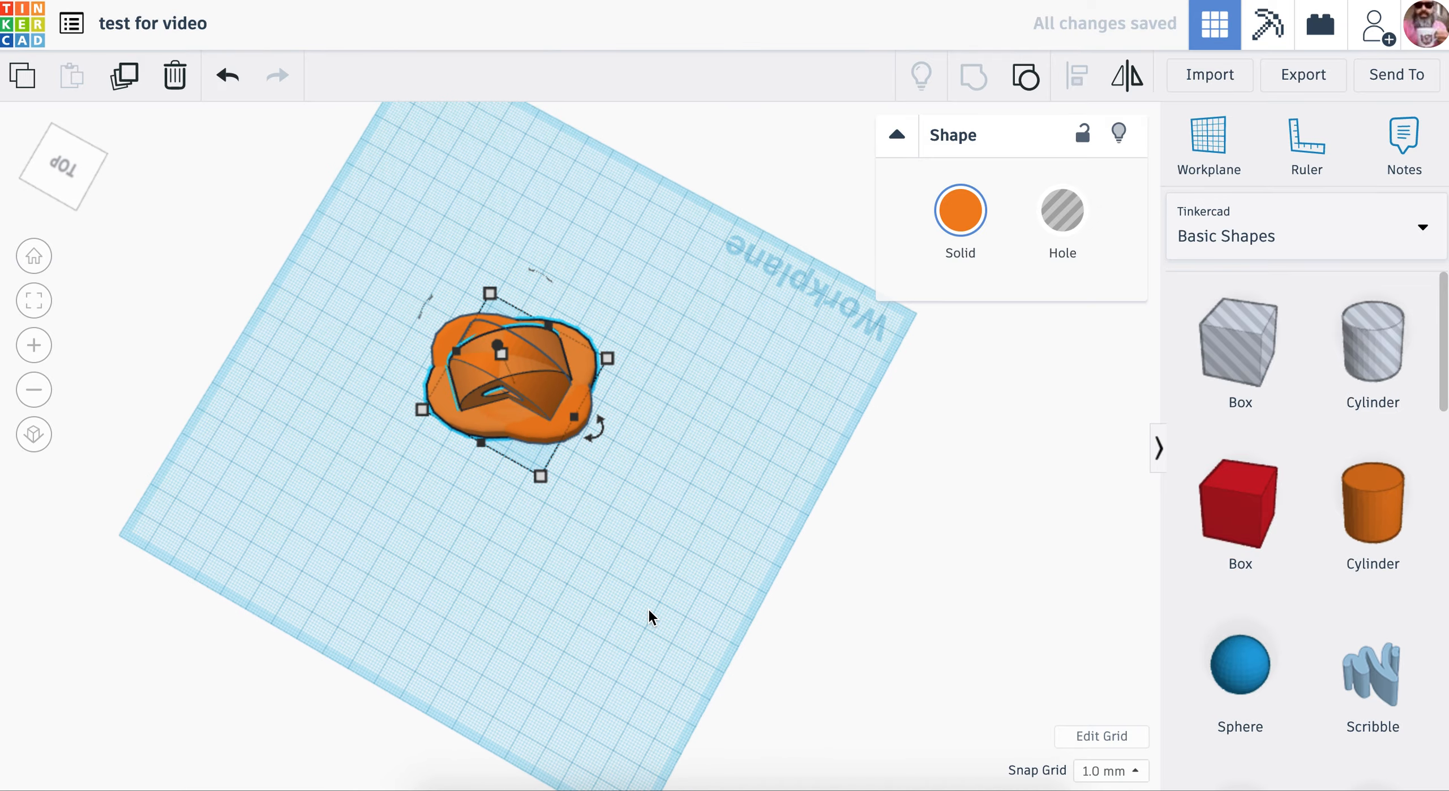
pyautogui.scroll(5, 647, 607)
pyautogui.moveTo(648, 607); pyautogui.dragTo(974, 471, button='right')
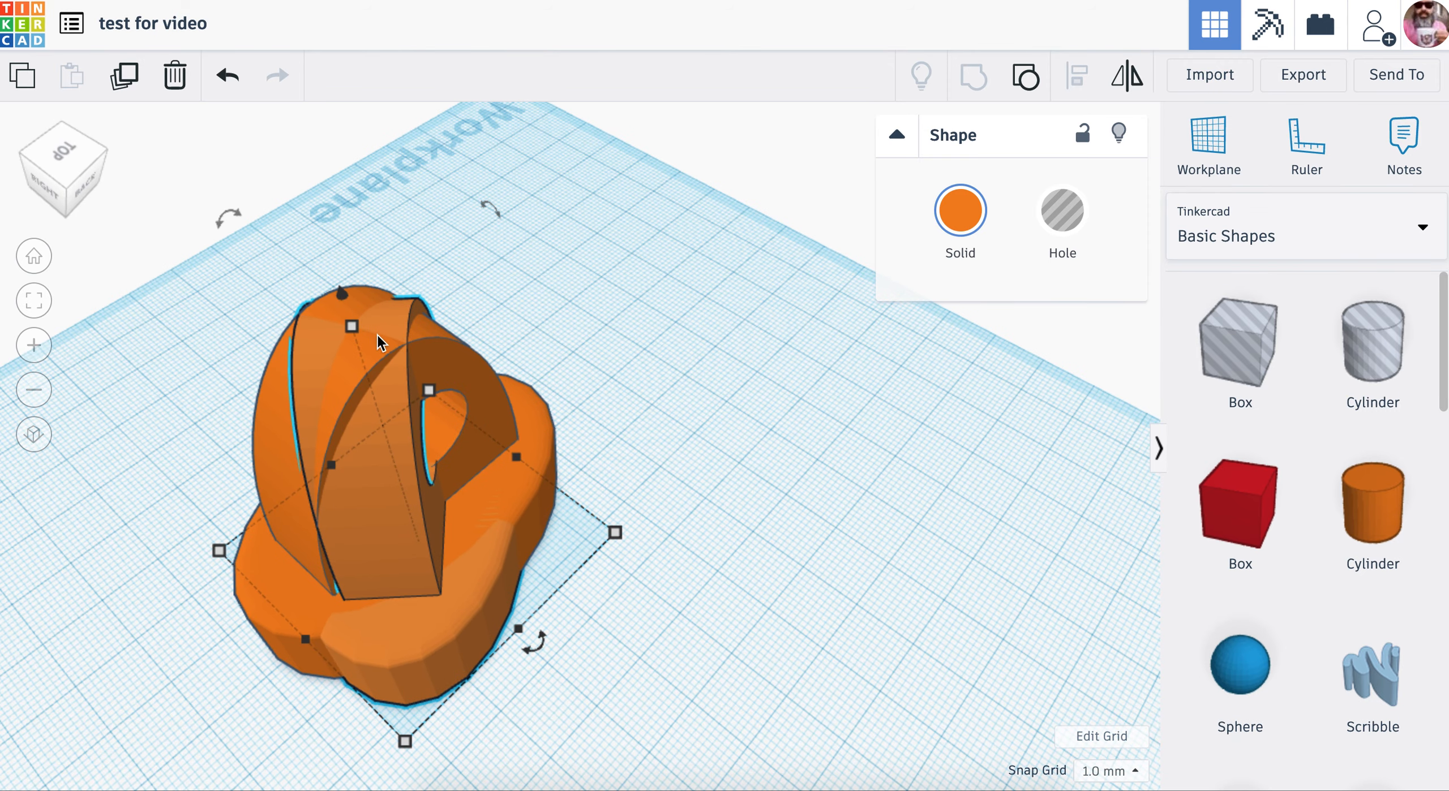
pyautogui.moveTo(740, 662); pyautogui.dragTo(173, 274)
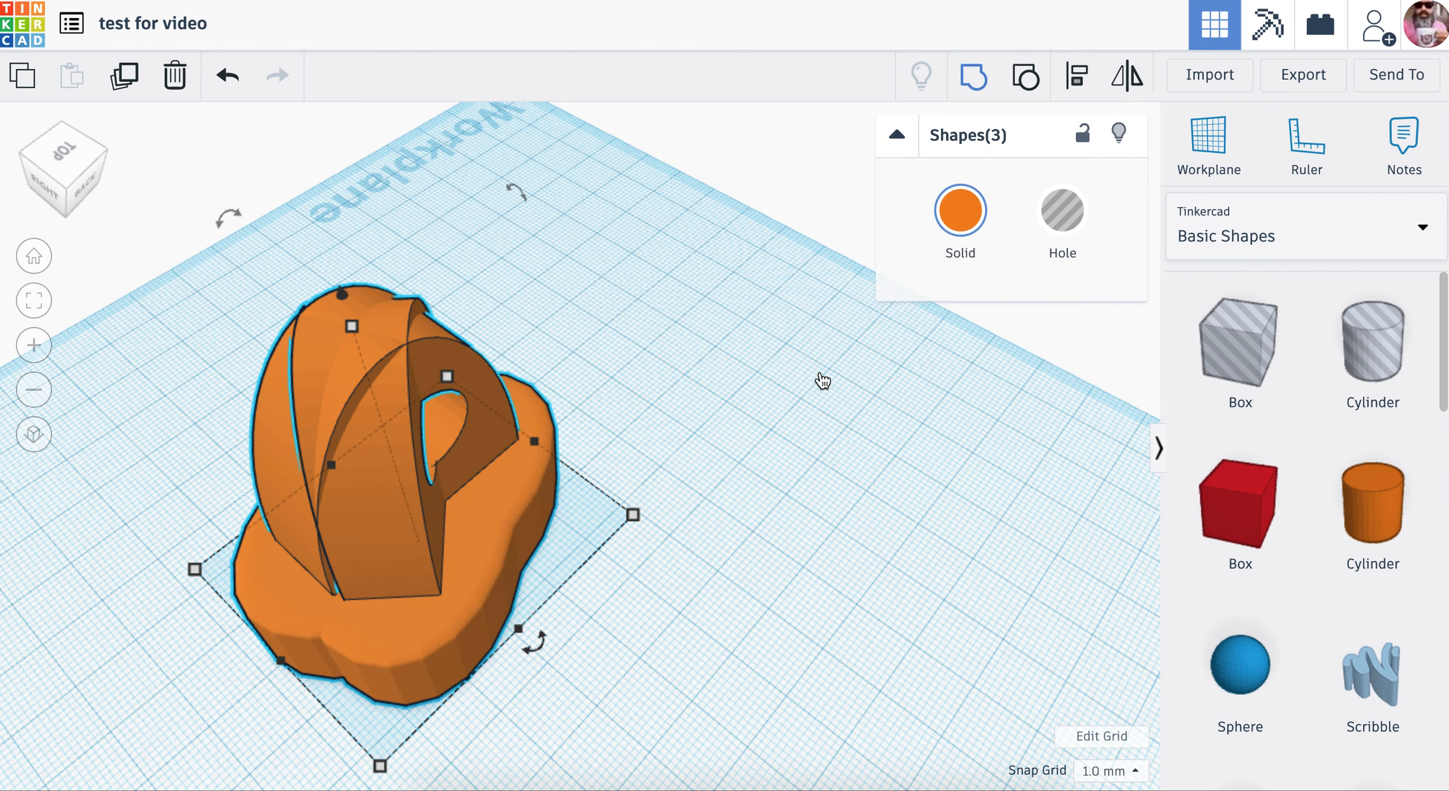
pyautogui.moveTo(769, 501); pyautogui.dragTo(660, 507, button='right')
# - Stretch the combined object lengthwise to about 79 mm and view it from the other sides
pyautogui.moveTo(390, 484)
pyautogui.moveTo(389, 486); pyautogui.dragTo(249, 625)
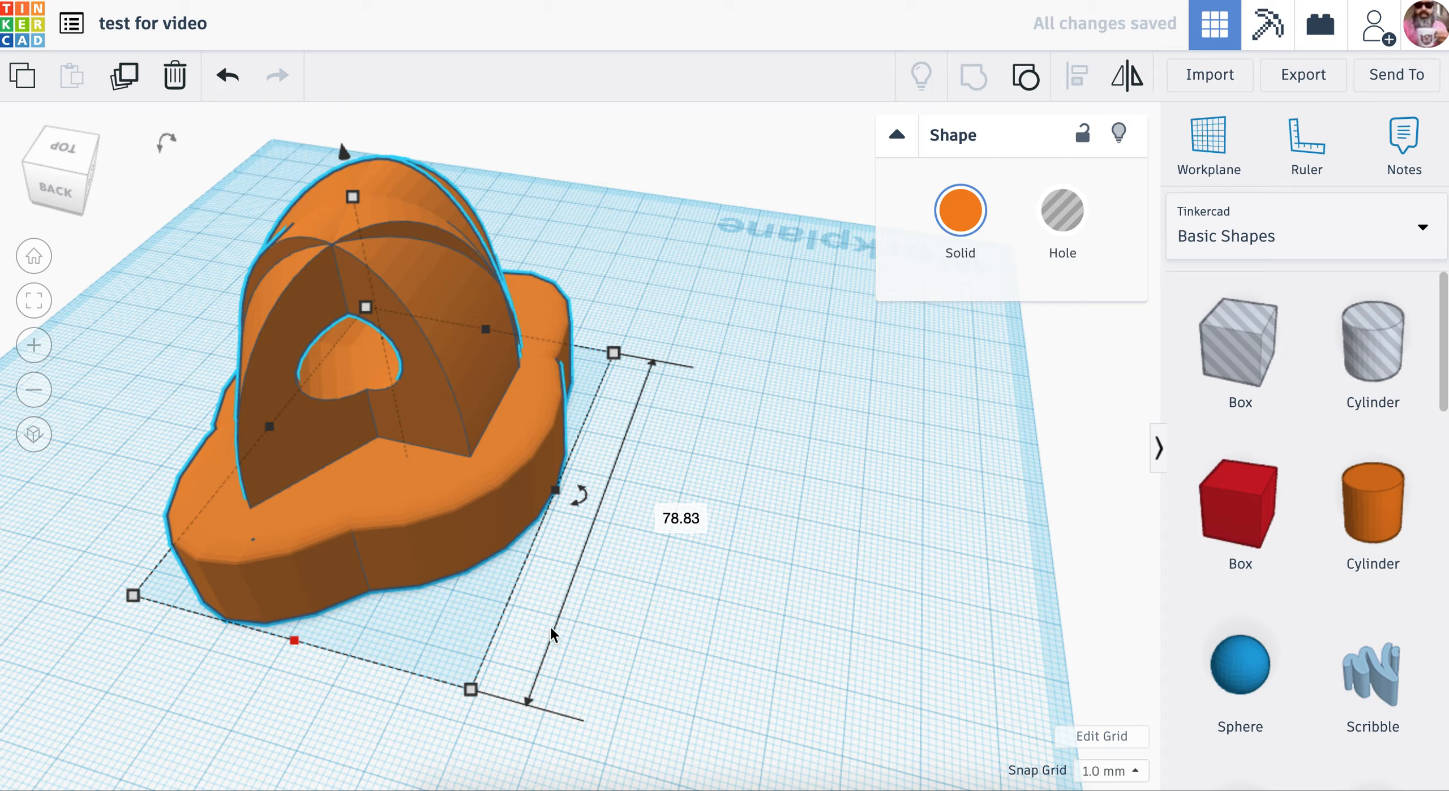
pyautogui.moveTo(557, 487); pyautogui.dragTo(414, 511, button='right')
pyautogui.moveTo(993, 540); pyautogui.dragTo(561, 480, button='right')
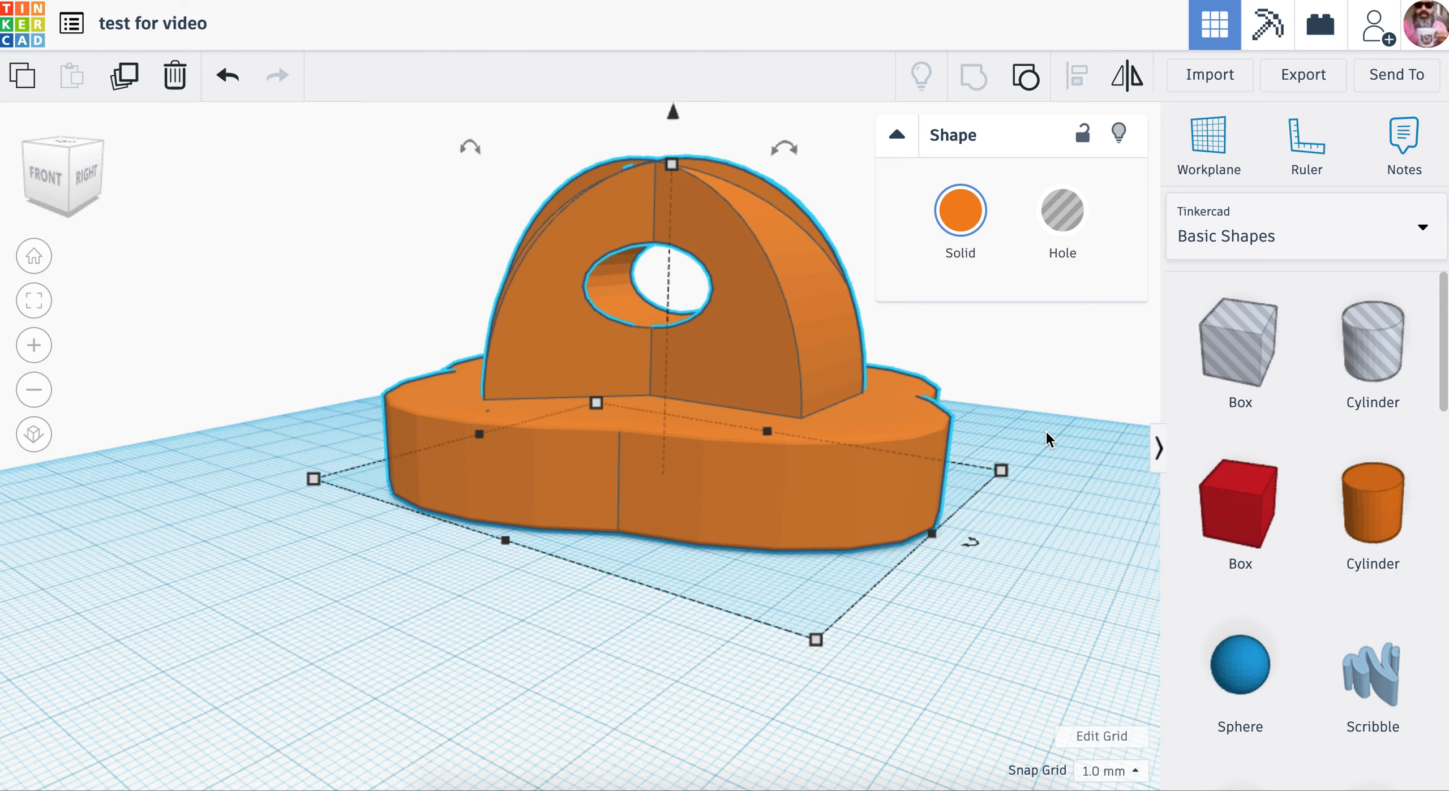
pyautogui.moveTo(1028, 429); pyautogui.dragTo(740, 486, button='right')
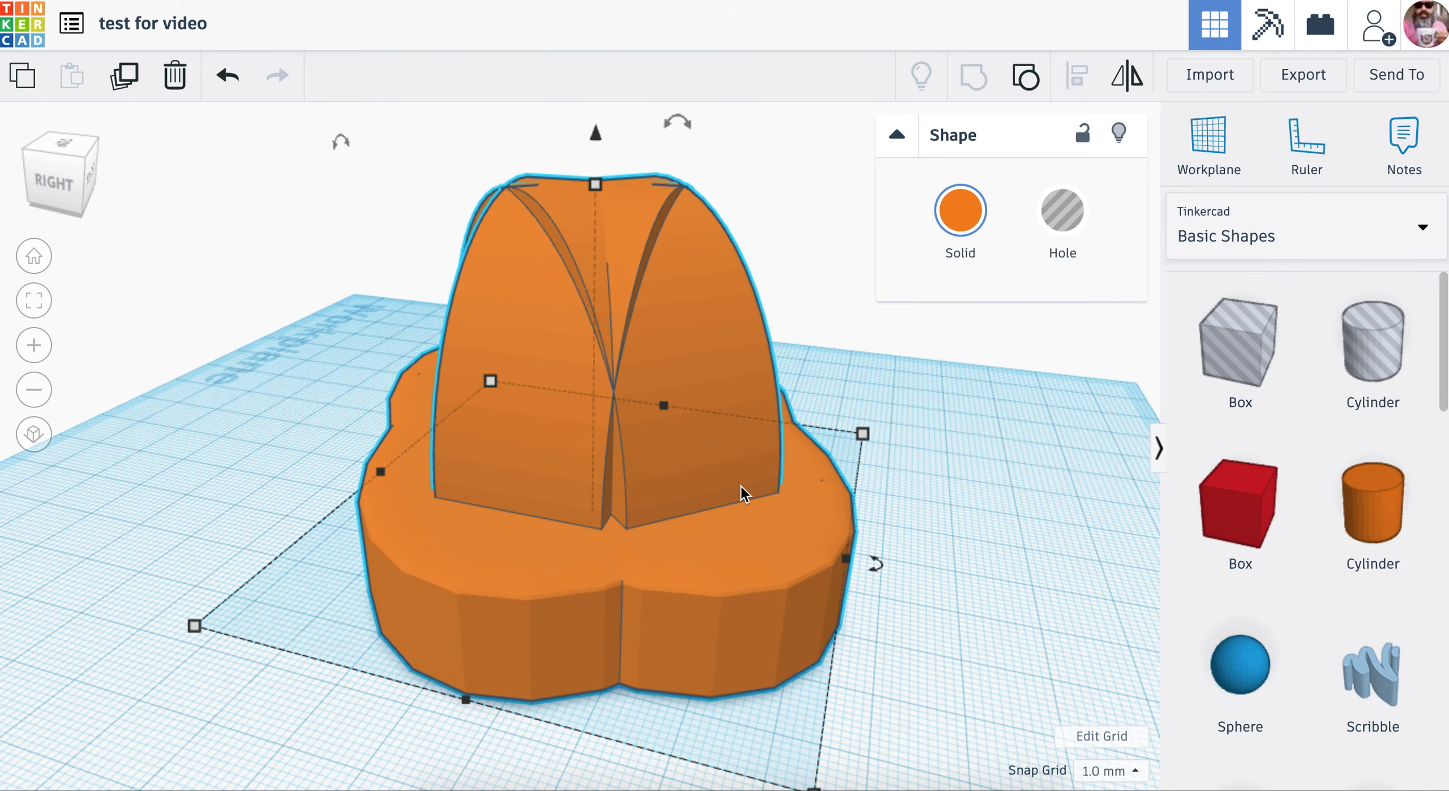